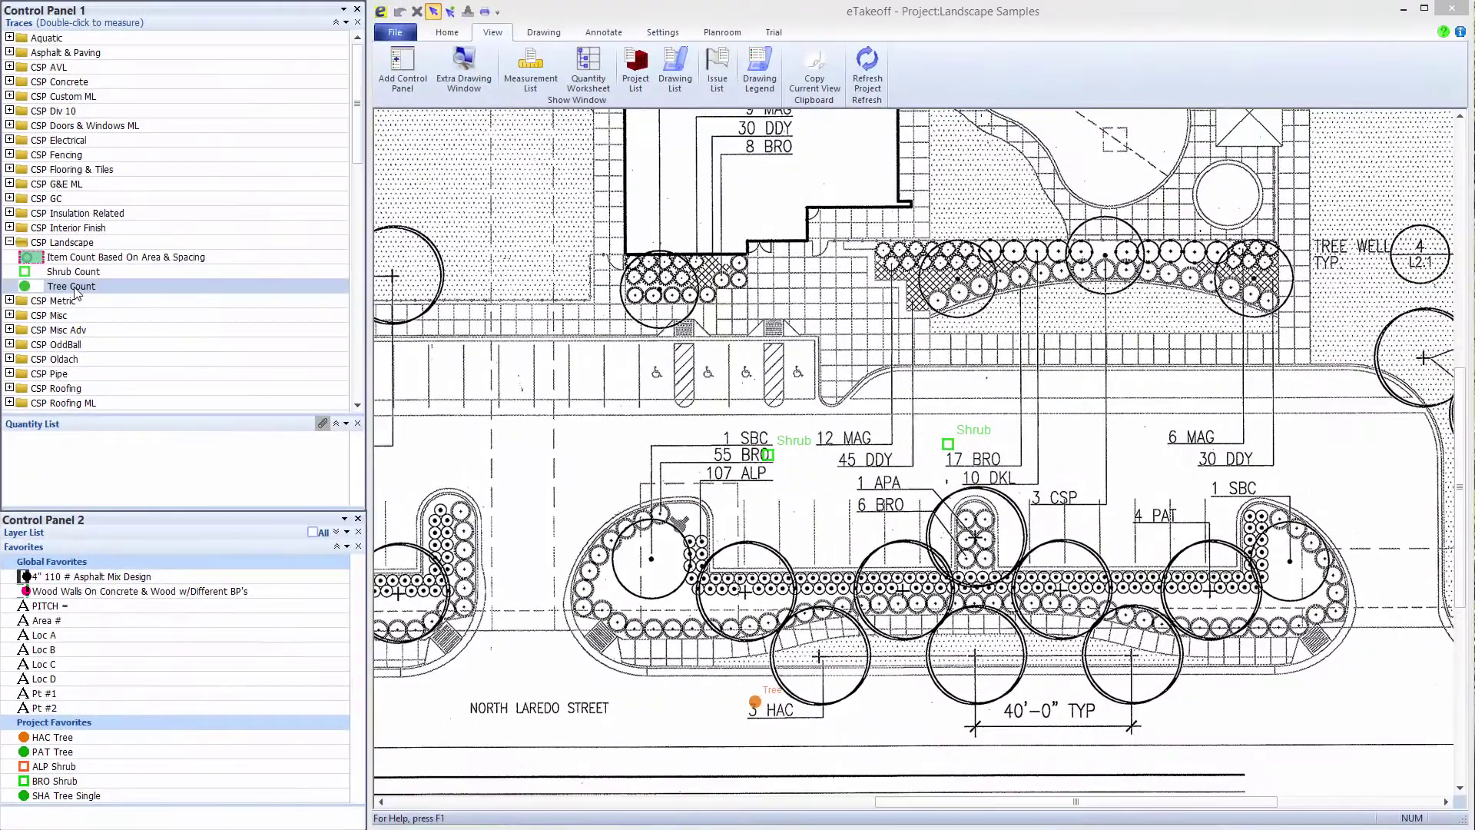
Start a Tree Count measurement from the CSP Landscape traces and enter fasdfsadlf as its TreeID
{"action": "left_click", "coordinate": [75, 287]}
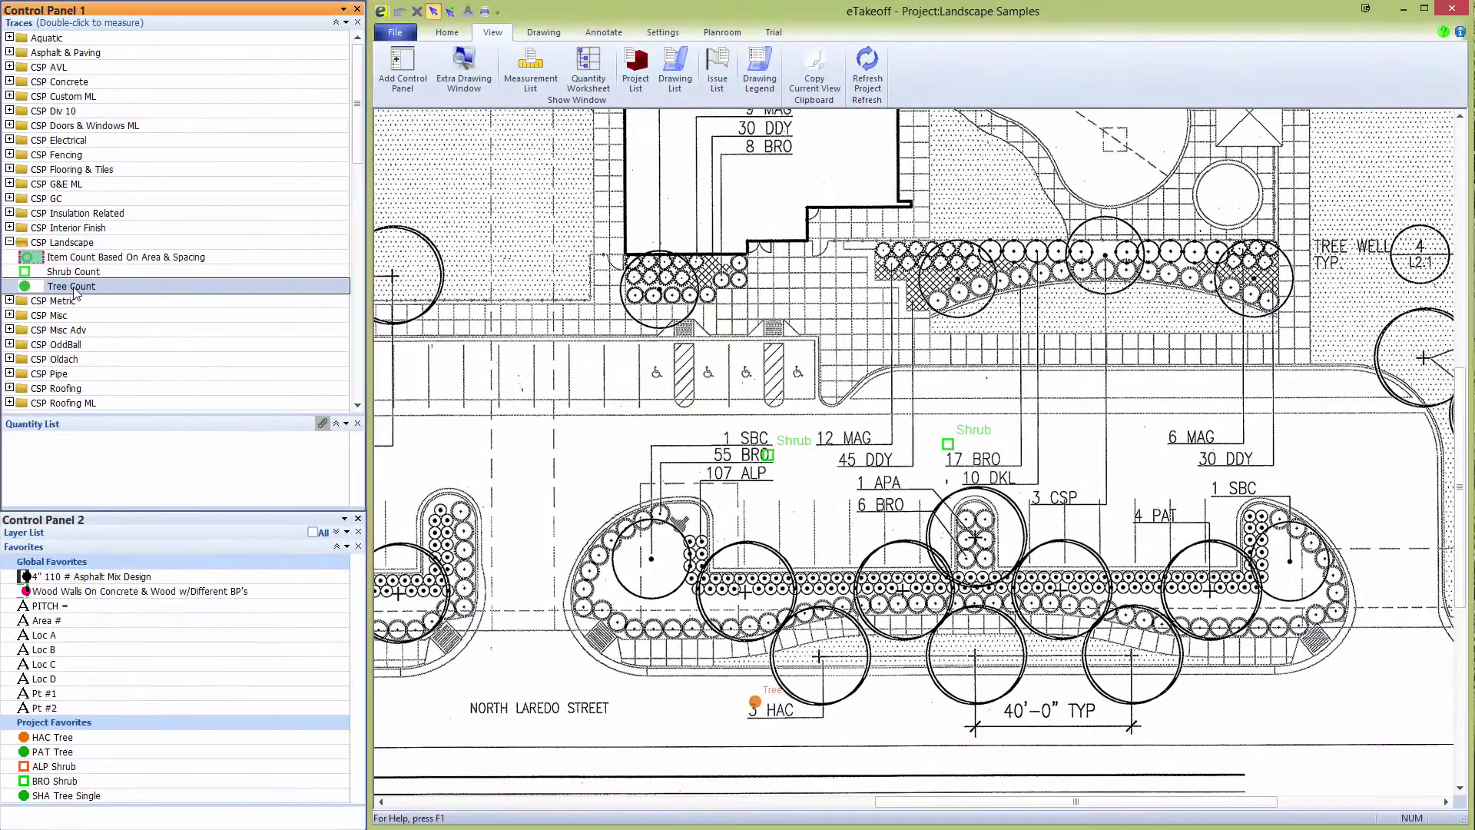
{"action": "double_click", "coordinate": [74, 291]}
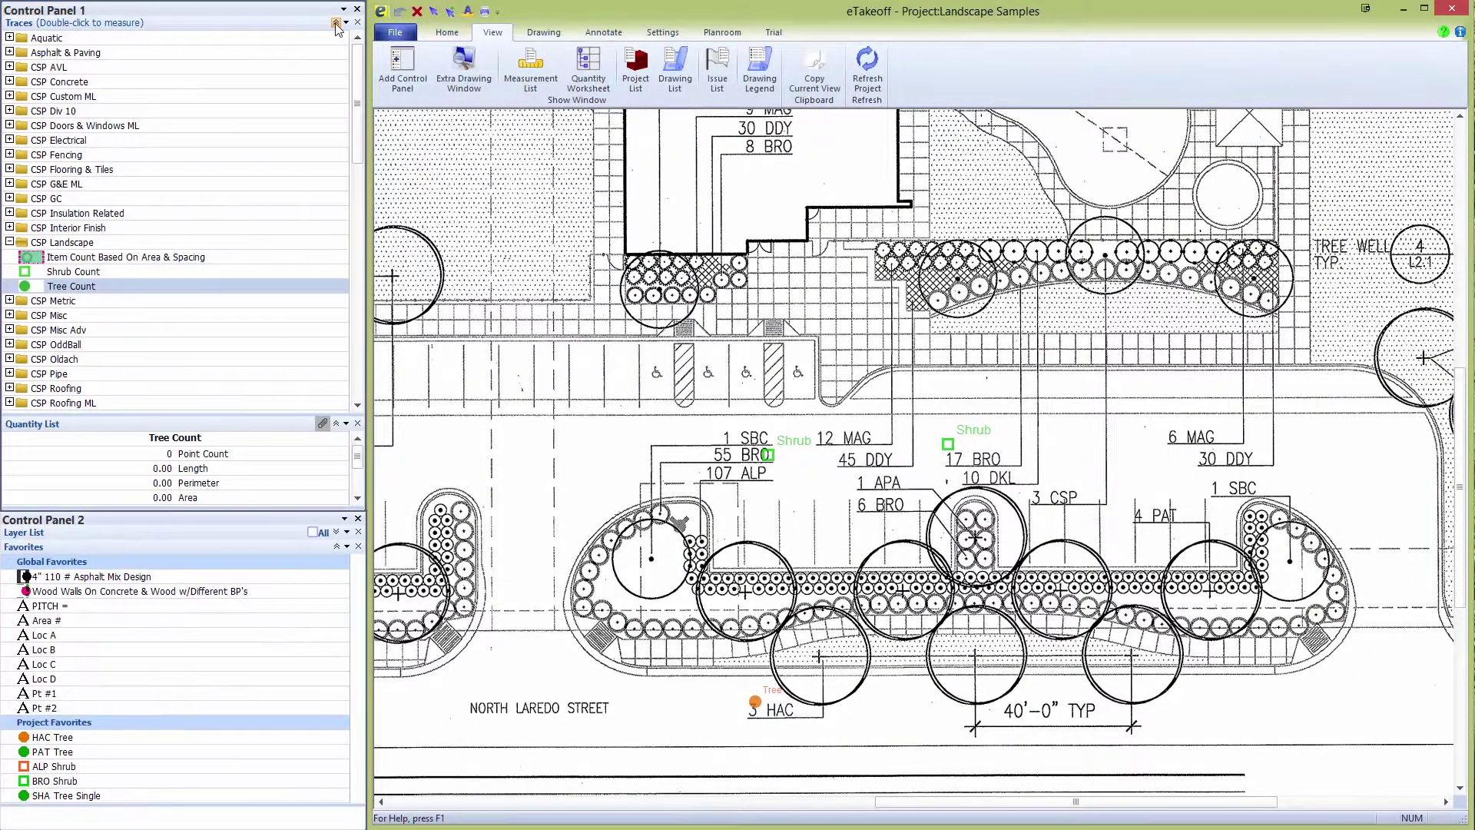
{"action": "left_click", "coordinate": [335, 22]}
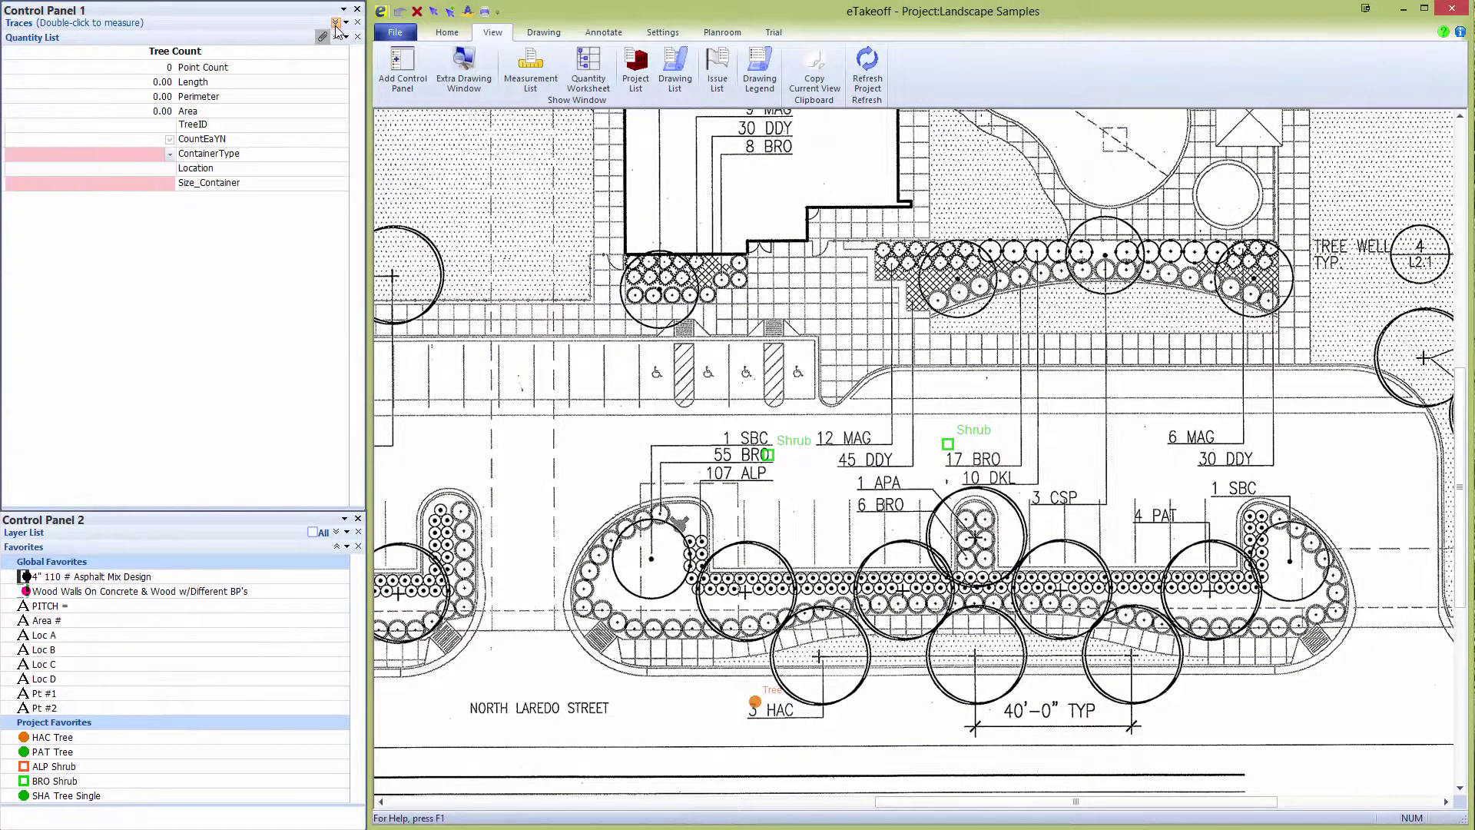
{"action": "left_click", "coordinate": [160, 122]}
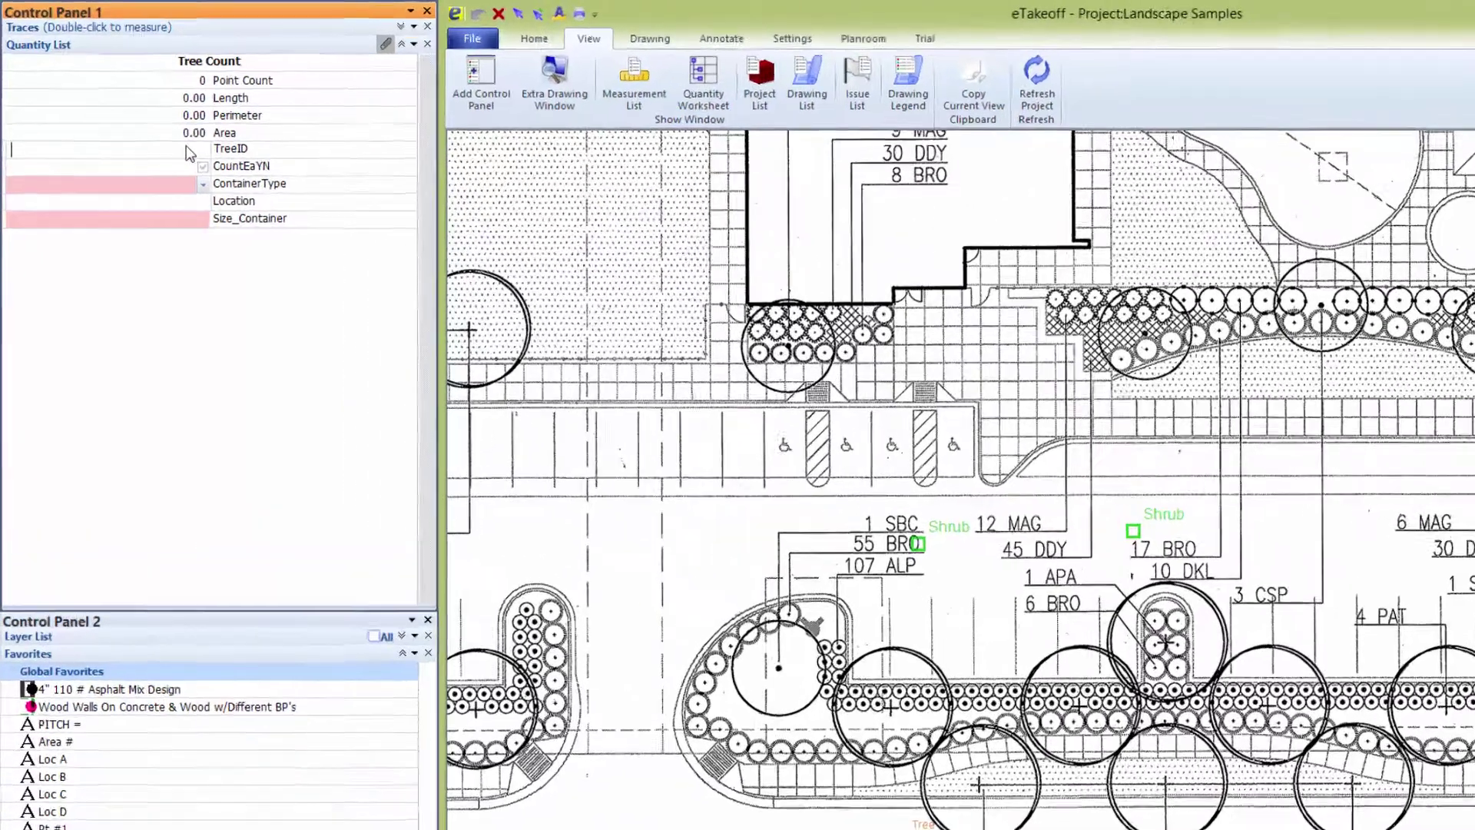
{"action": "type", "text": "fasdfsadlf"}
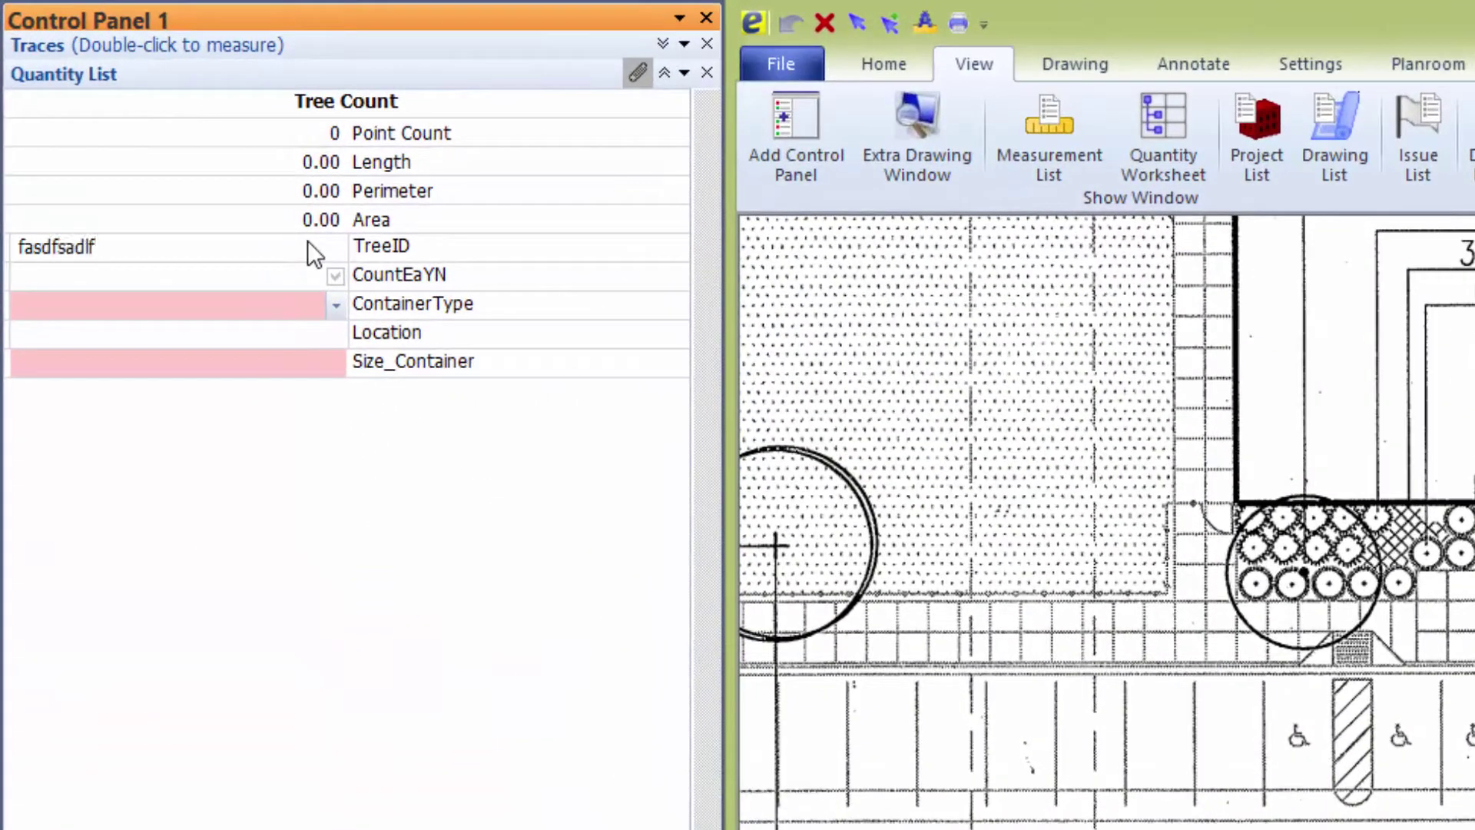
{"action": "left_click", "coordinate": [304, 279]}
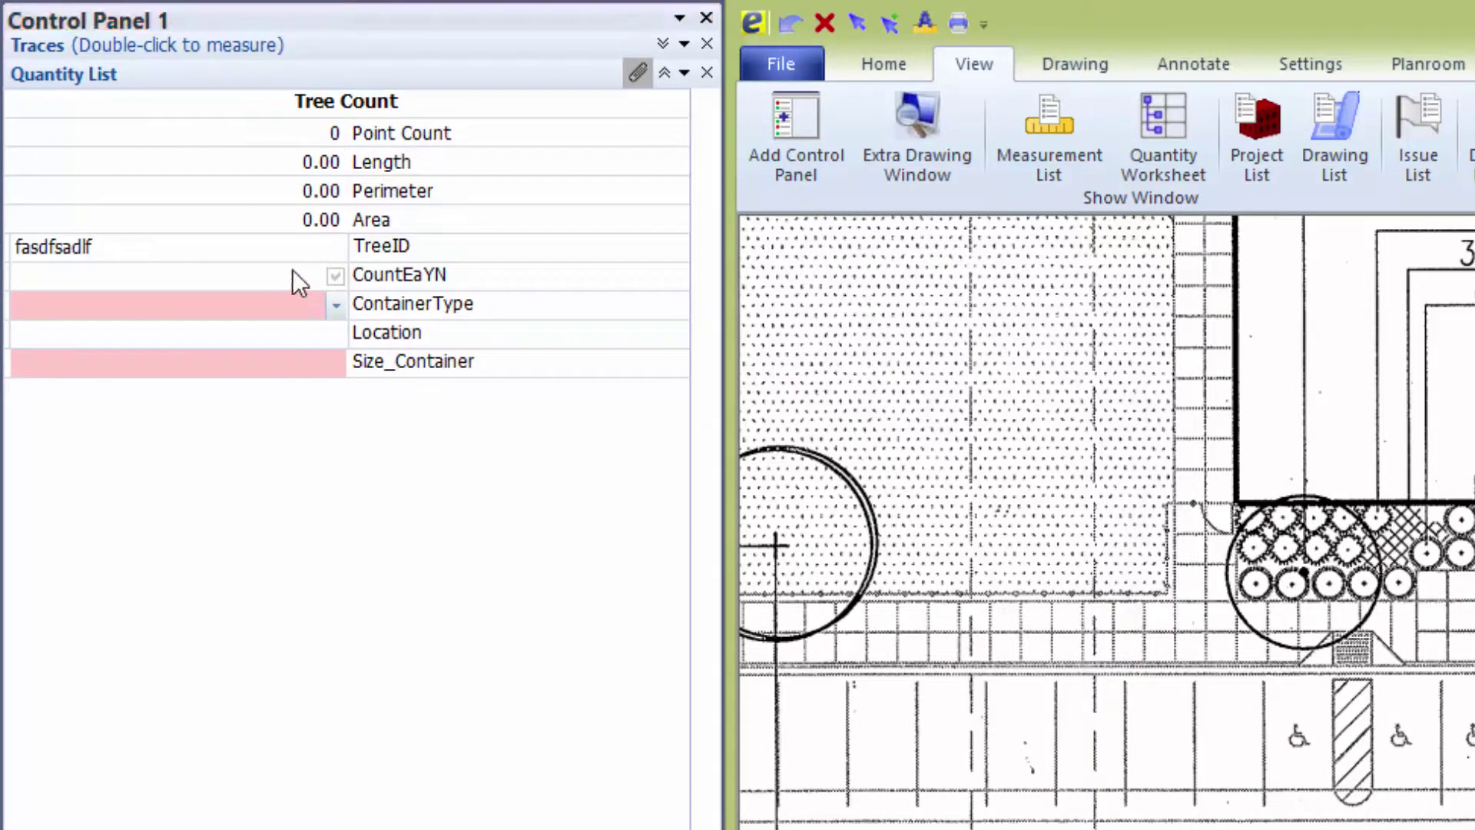
Switch CountEaYN off and back on, and set ContainerType to Balled & Burlapped ('B & B')
{"action": "left_click", "coordinate": [335, 275]}
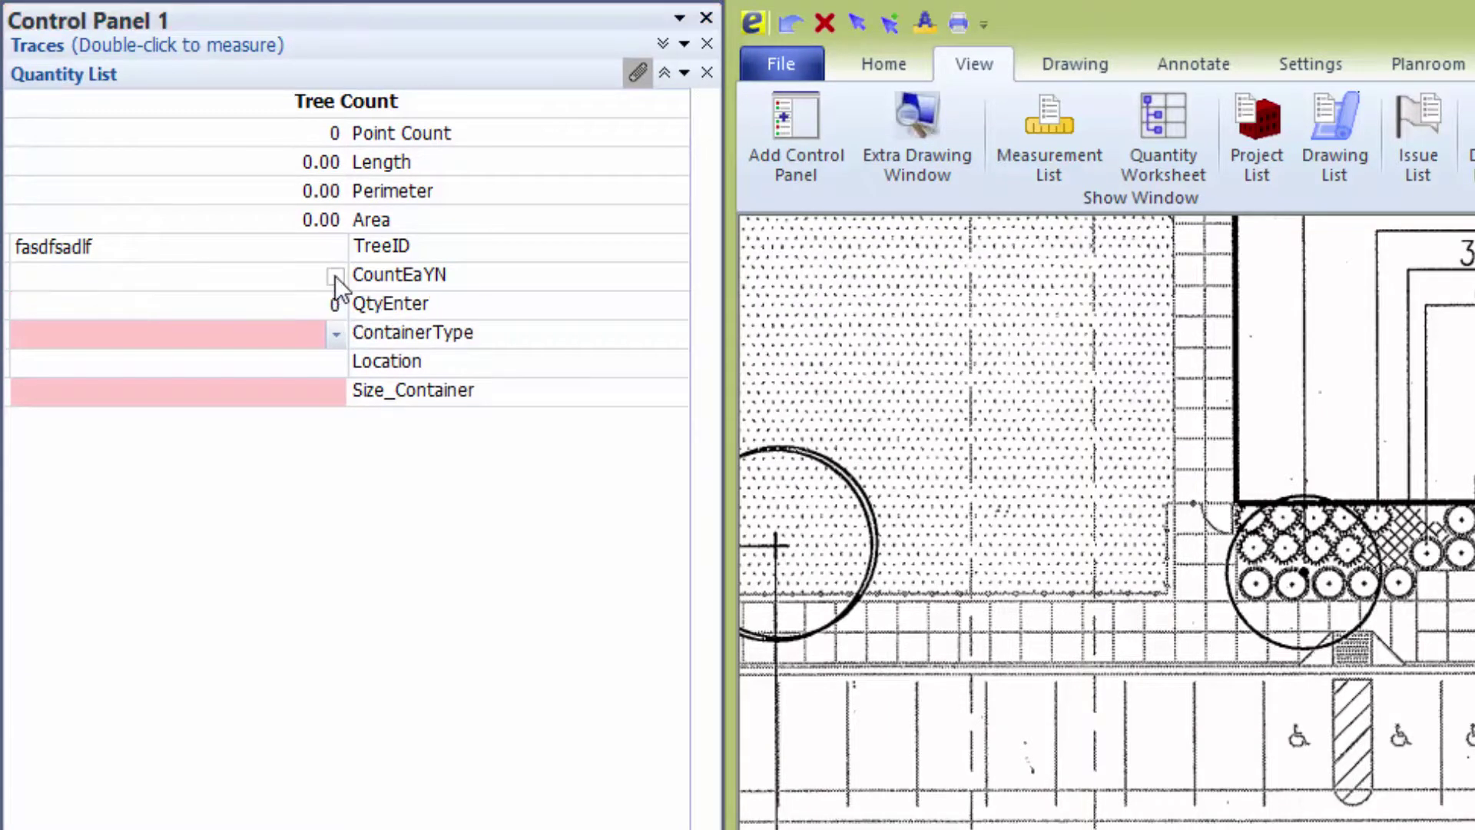
{"action": "left_click", "coordinate": [335, 276]}
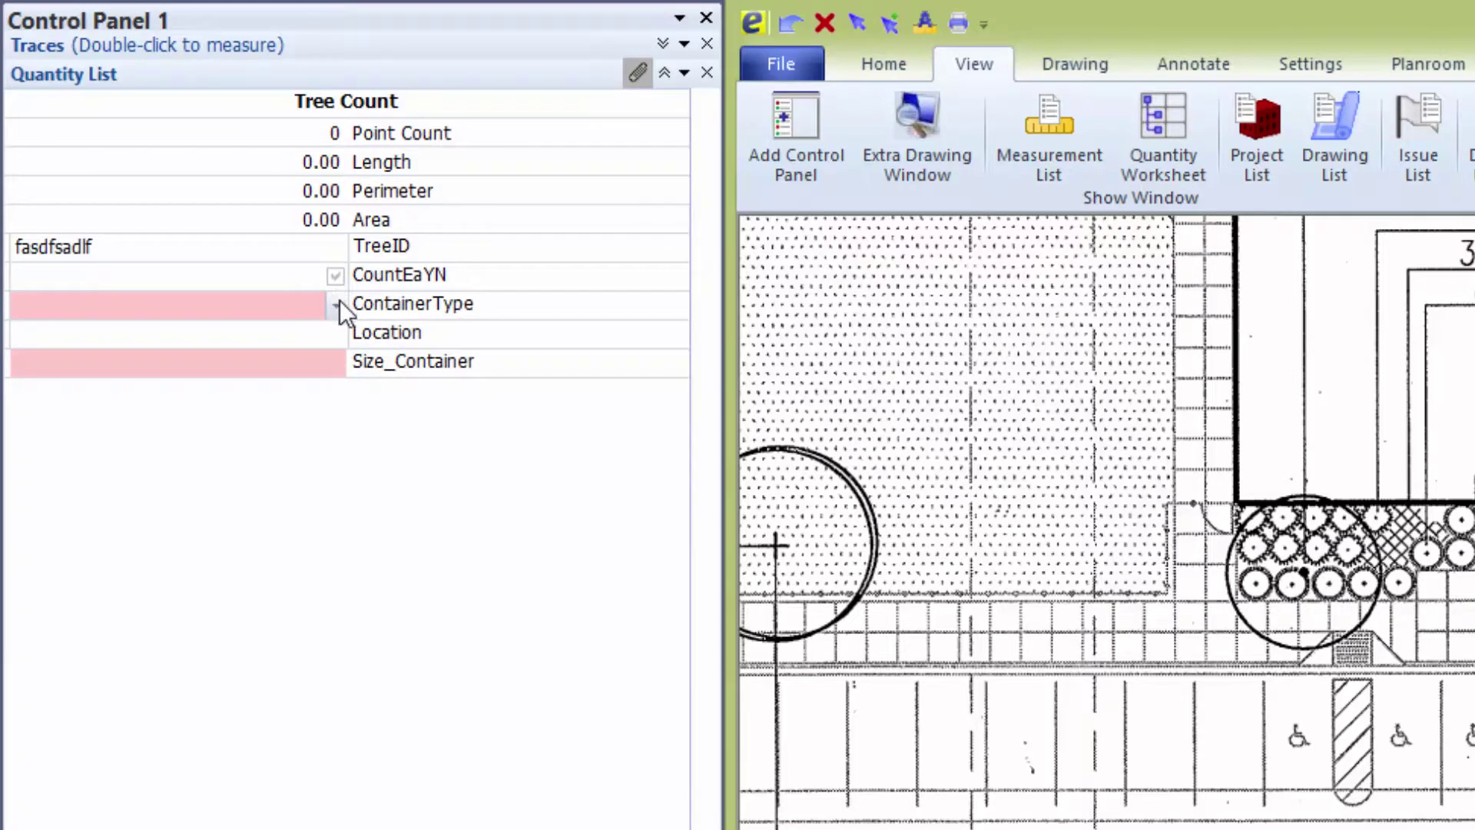
{"action": "left_click", "coordinate": [337, 306]}
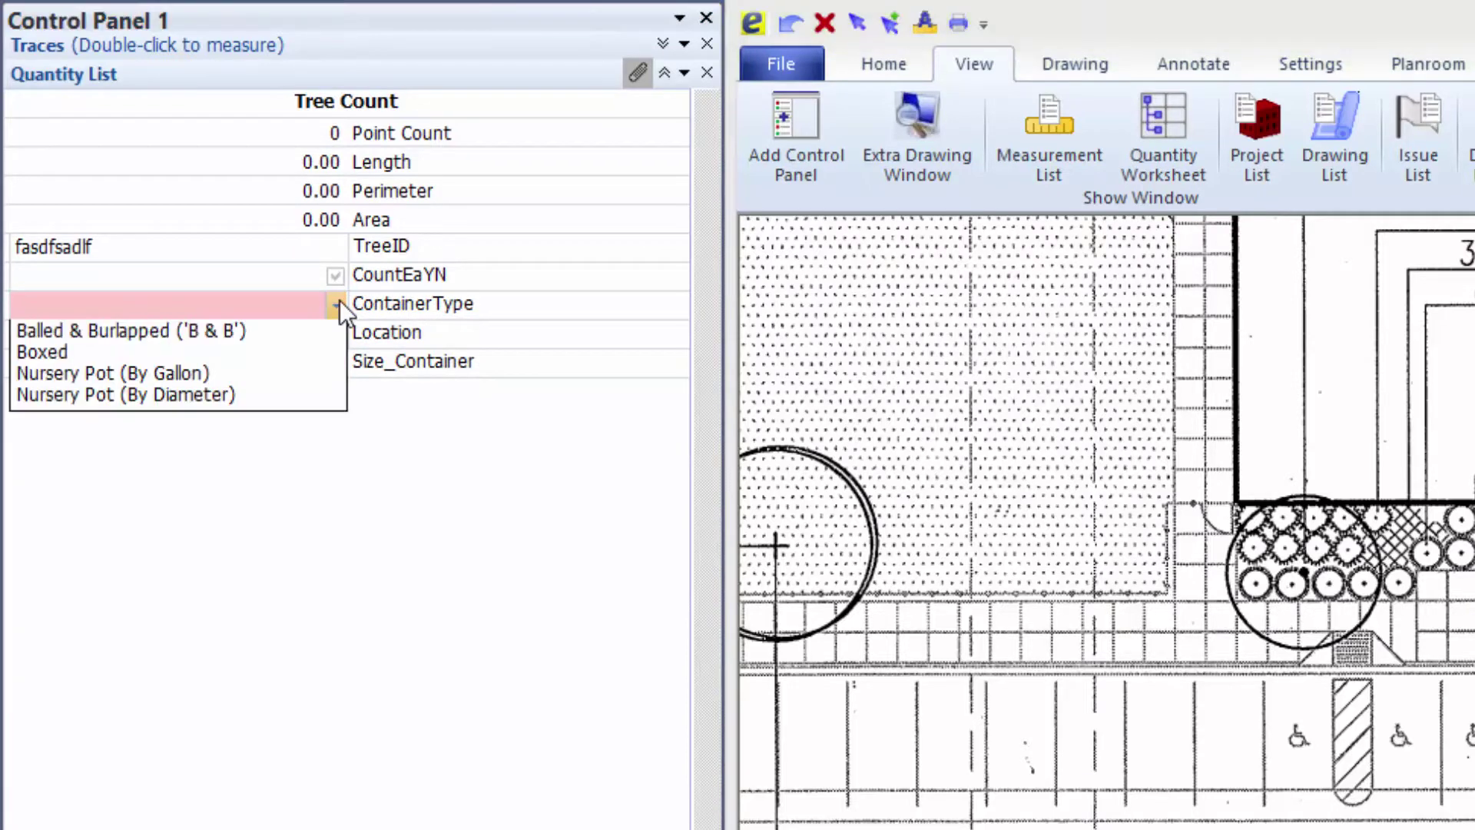
{"action": "left_click", "coordinate": [203, 327]}
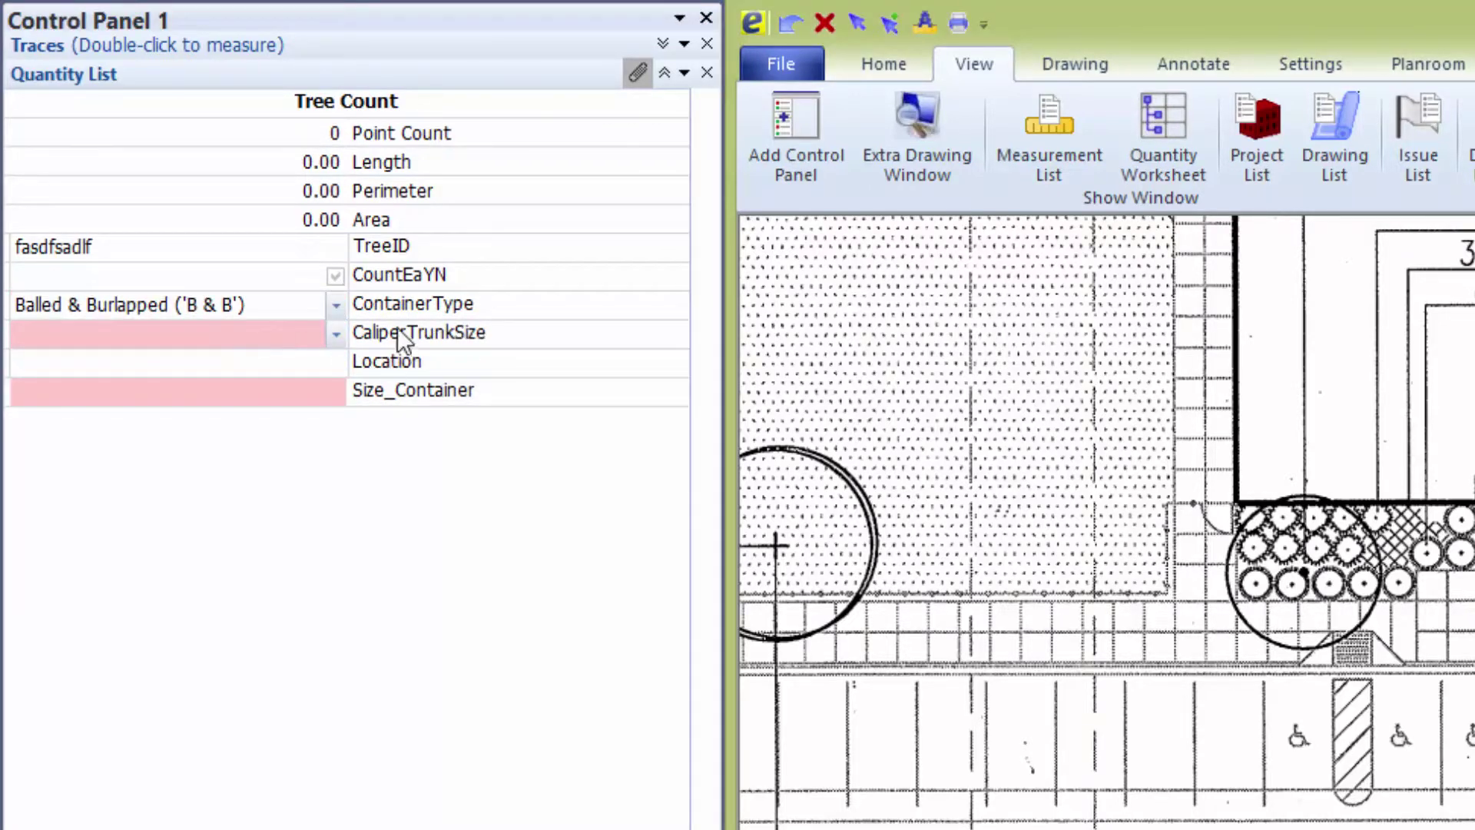
Change ContainerType to Boxed and view the available BoxSize choices
{"action": "left_click", "coordinate": [336, 306]}
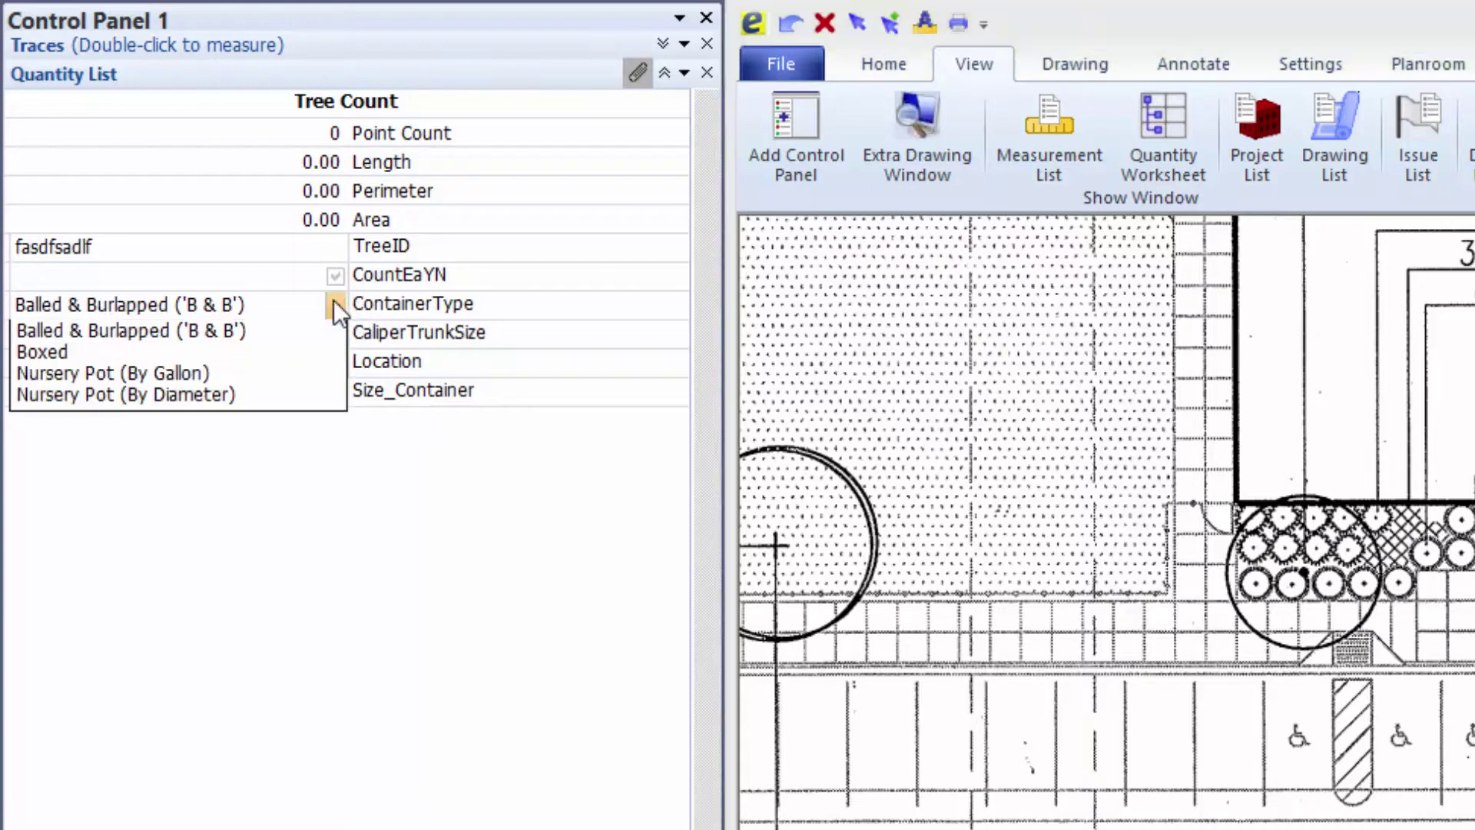
{"action": "left_click", "coordinate": [74, 352]}
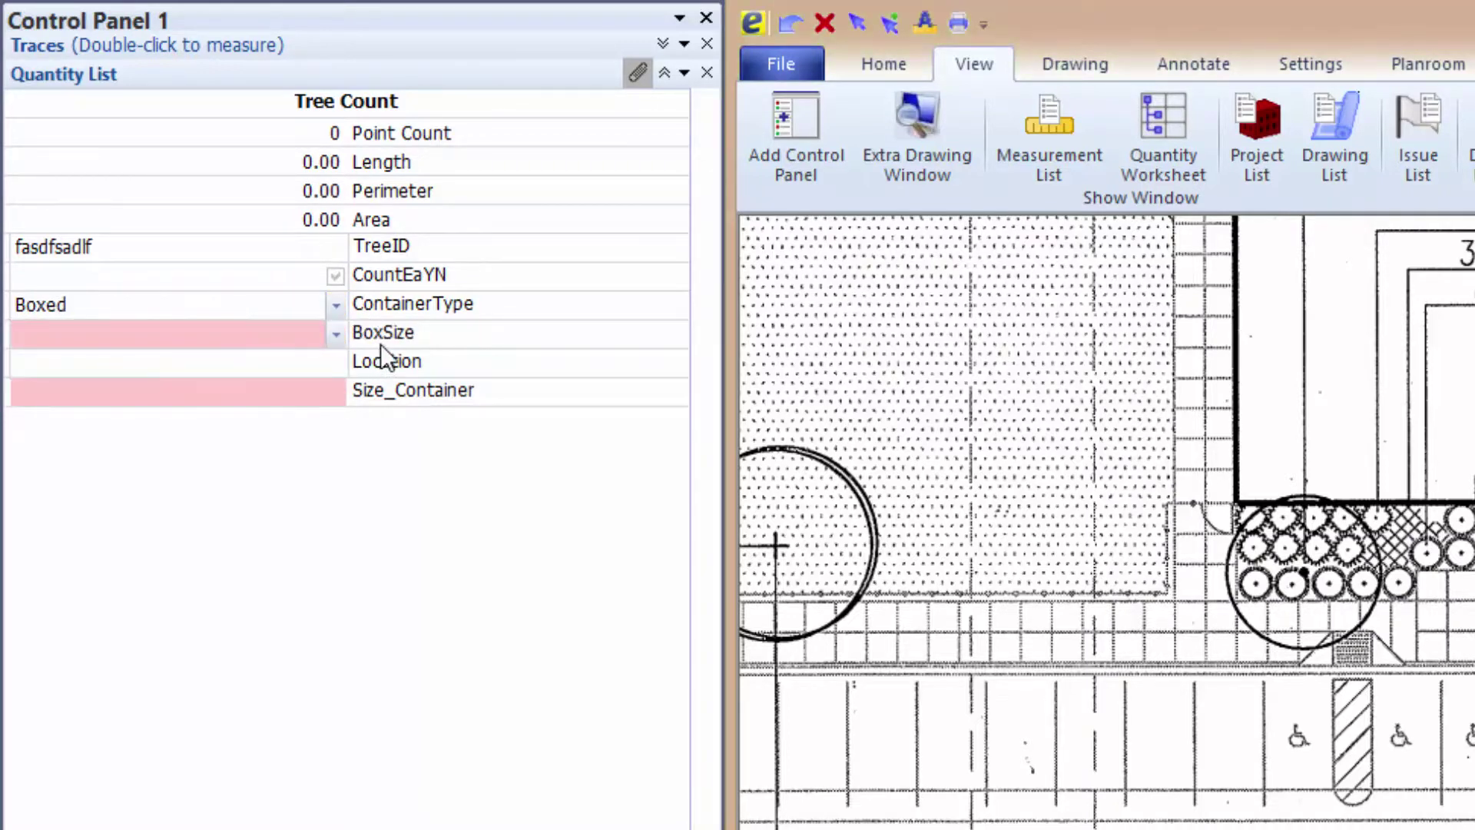
{"action": "left_click", "coordinate": [336, 332]}
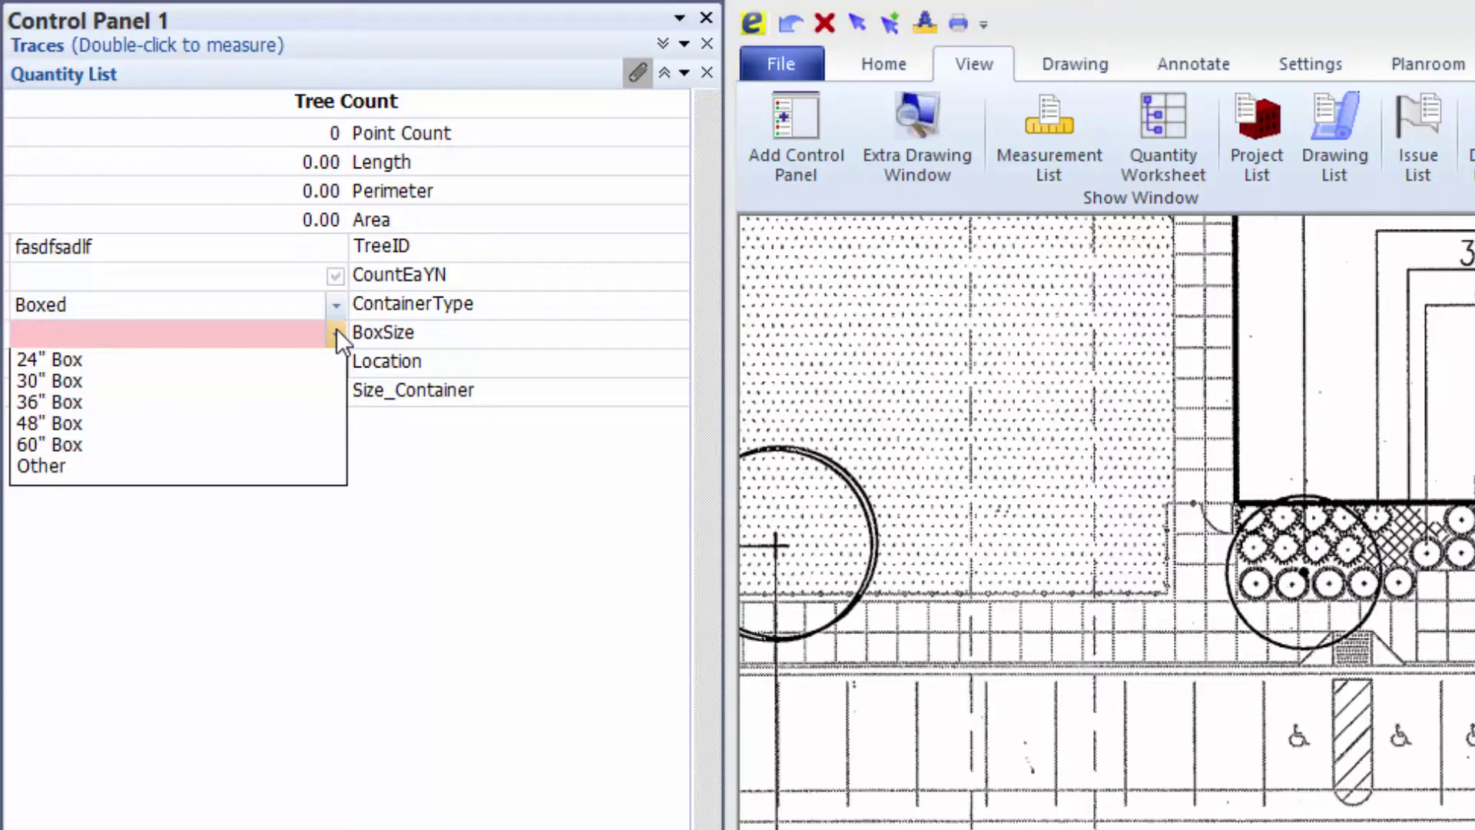
{"action": "left_click", "coordinate": [336, 331]}
Try the Nursery Pot container types by gallon and by diameter, reviewing the PottedGalSize choices
{"action": "left_click", "coordinate": [342, 303]}
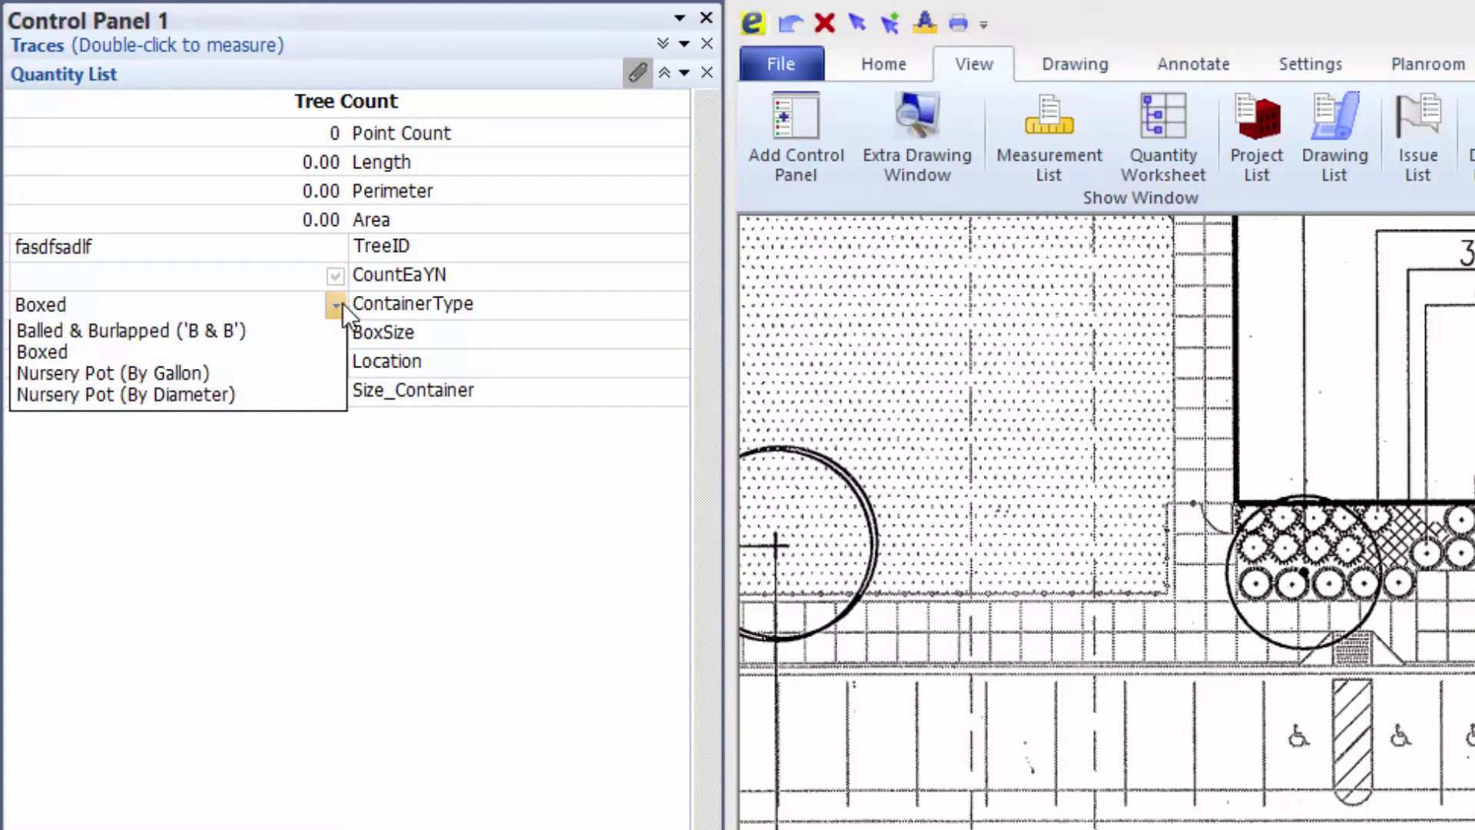
{"action": "left_click", "coordinate": [86, 352]}
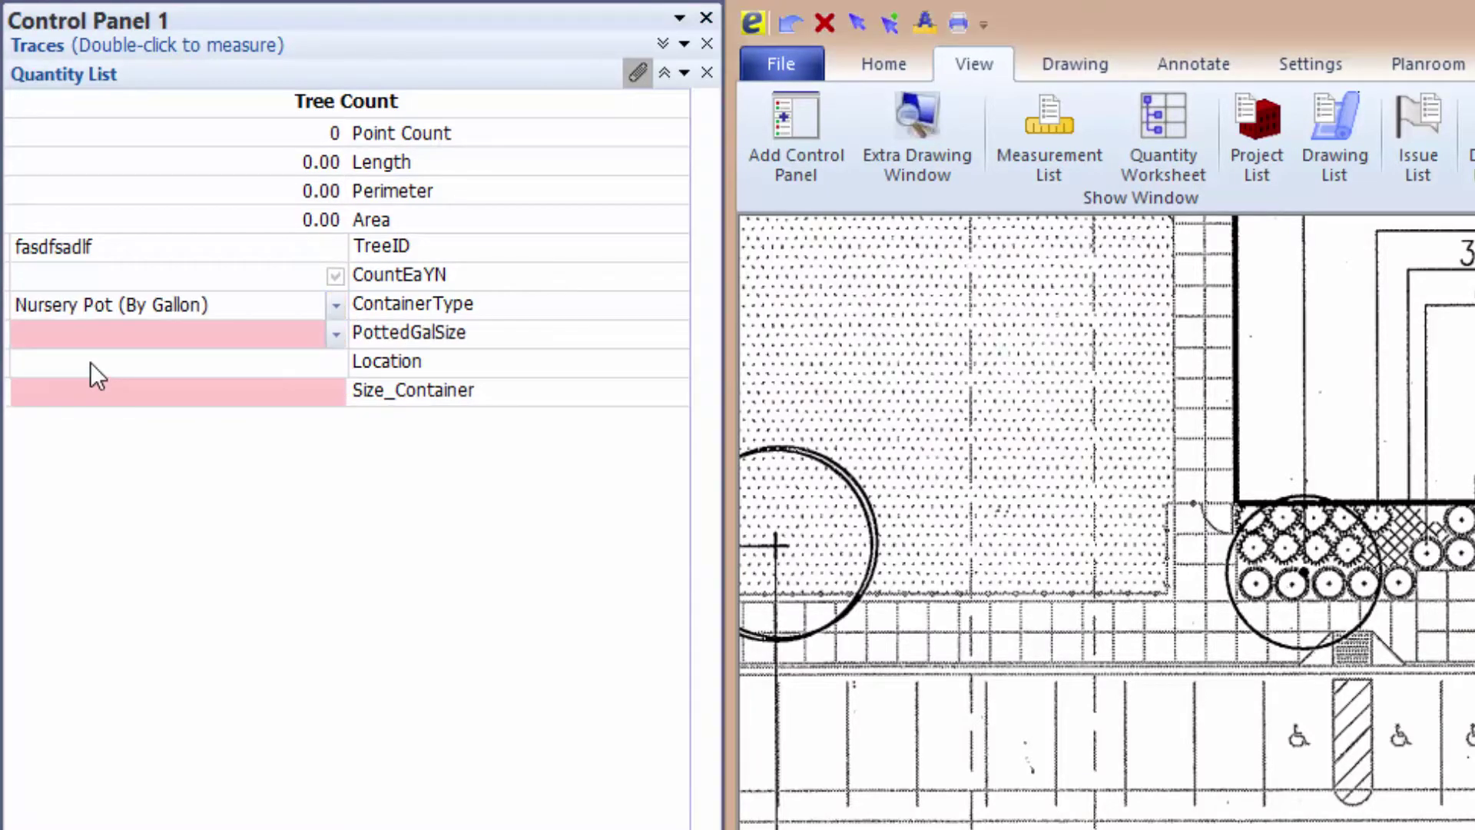
{"action": "left_click", "coordinate": [336, 332]}
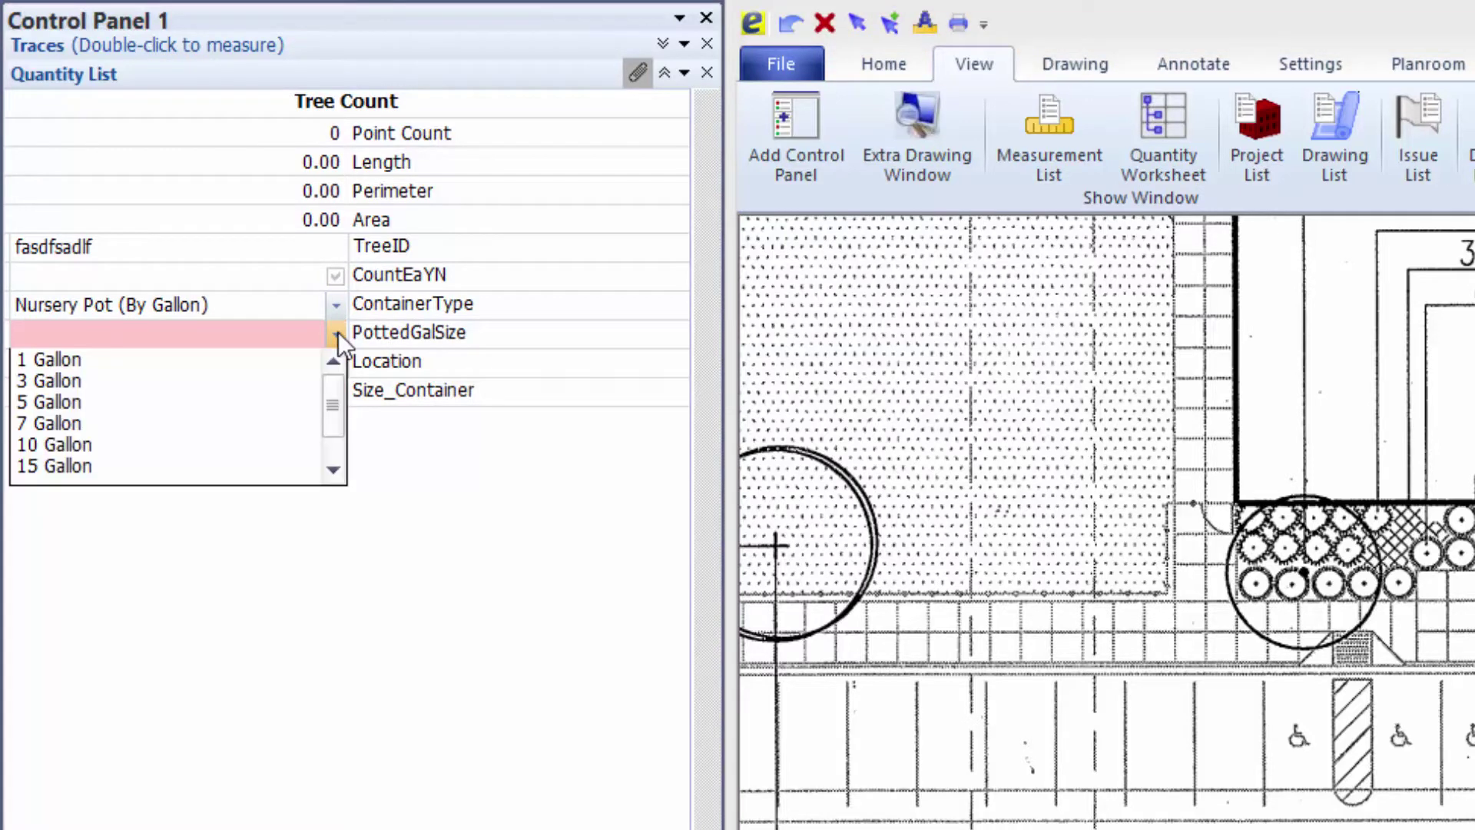
{"action": "left_click_drag", "start_coordinate": [341, 377], "coordinate": [342, 429]}
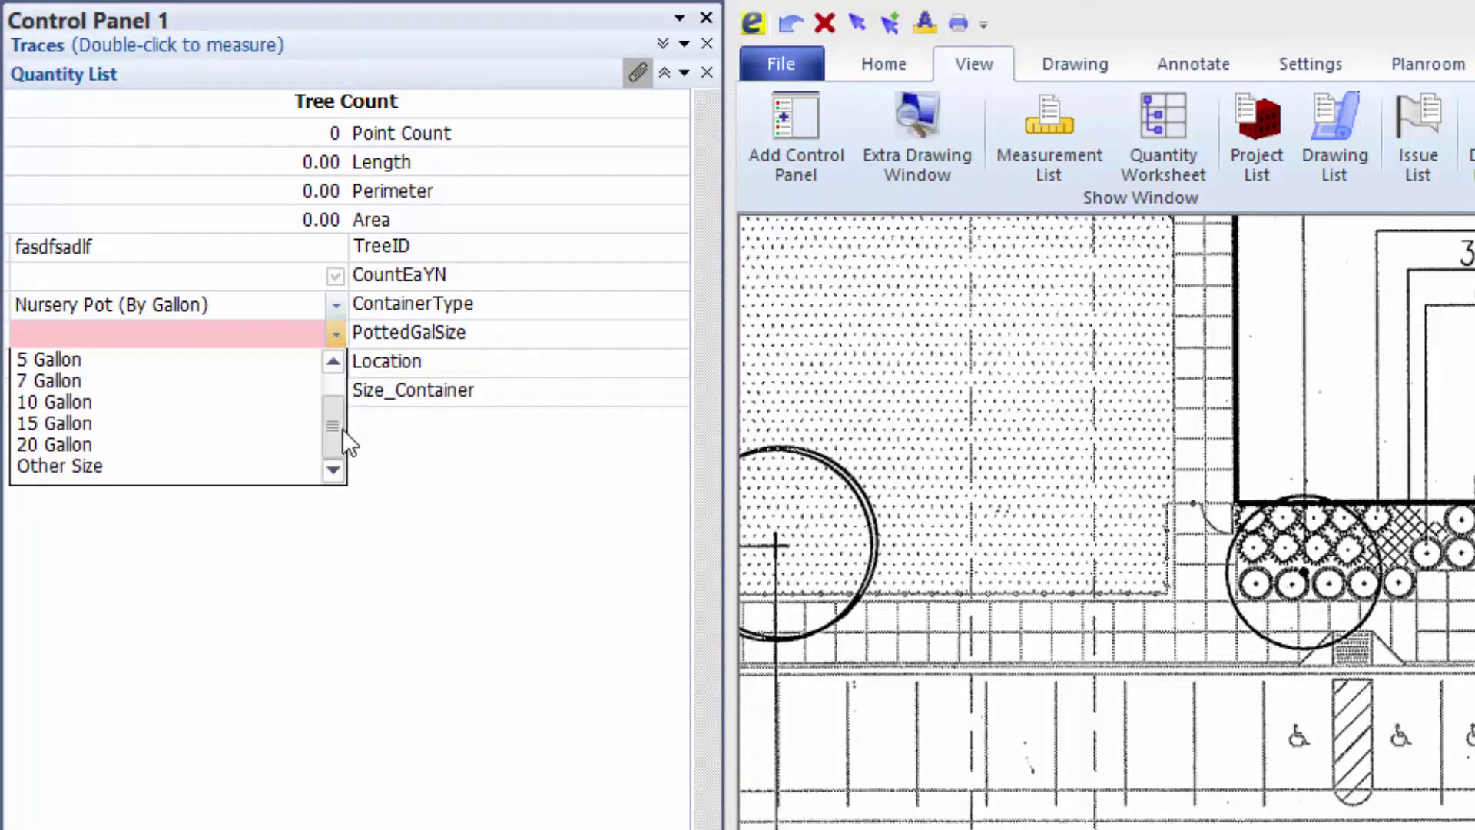
{"action": "left_click", "coordinate": [296, 329]}
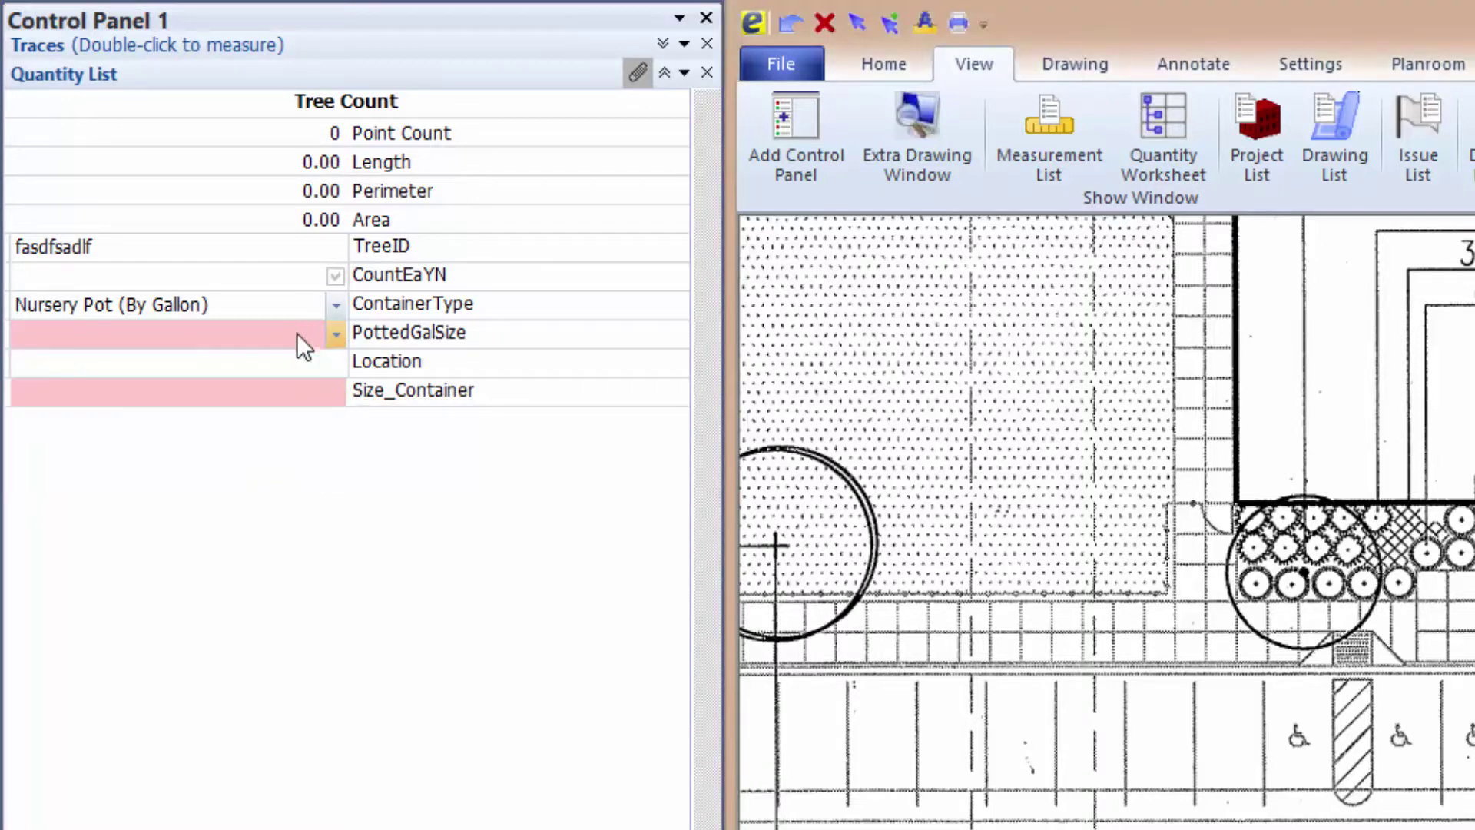
{"action": "left_click", "coordinate": [337, 302]}
{"action": "left_click", "coordinate": [191, 393]}
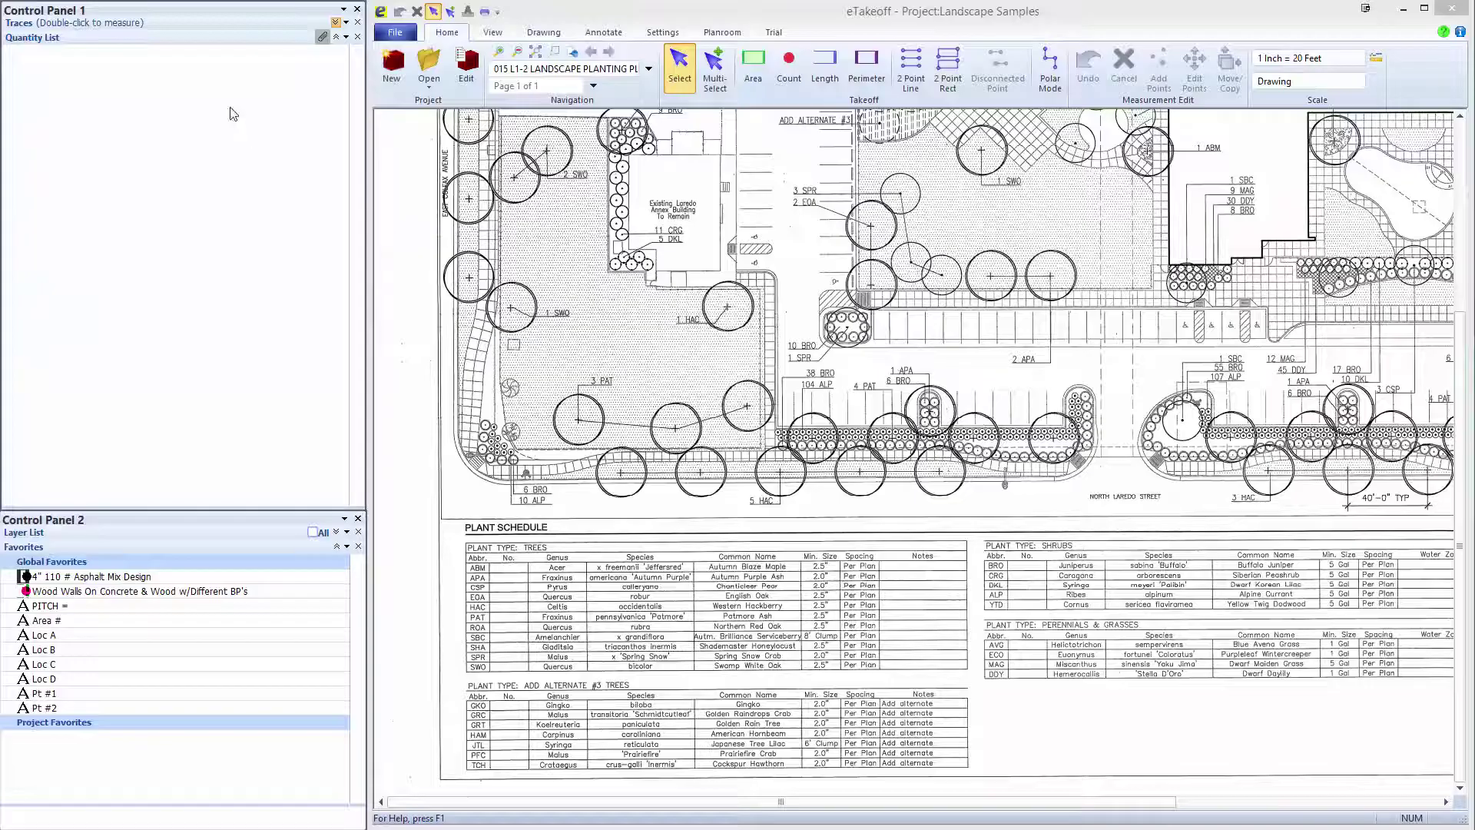
Start a Tree Count from the CSP Landscape traces and place its point on the 3 PAT label
{"action": "left_click", "coordinate": [336, 23]}
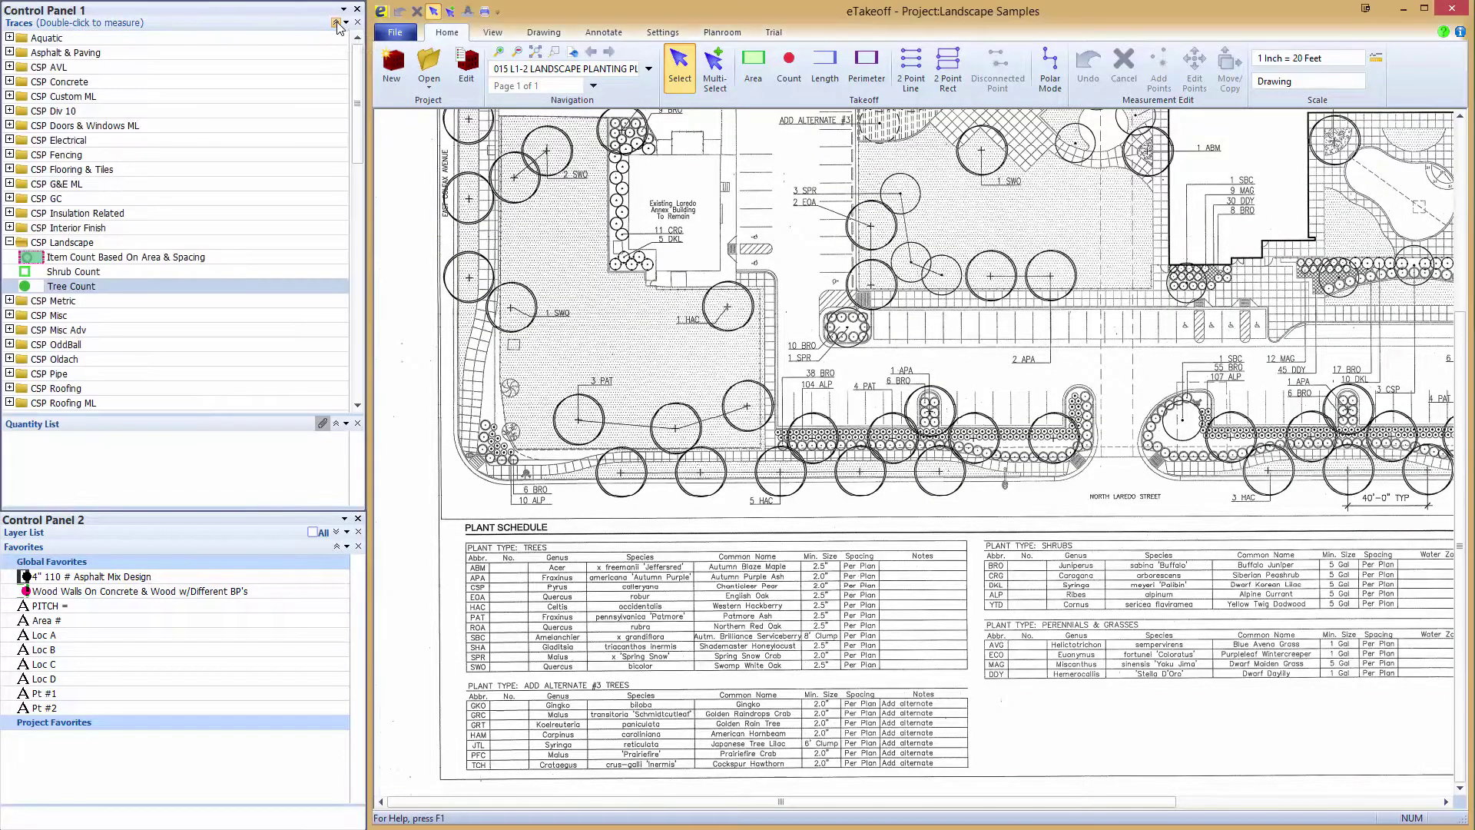
{"action": "double_click", "coordinate": [91, 290]}
{"action": "left_click", "coordinate": [570, 420]}
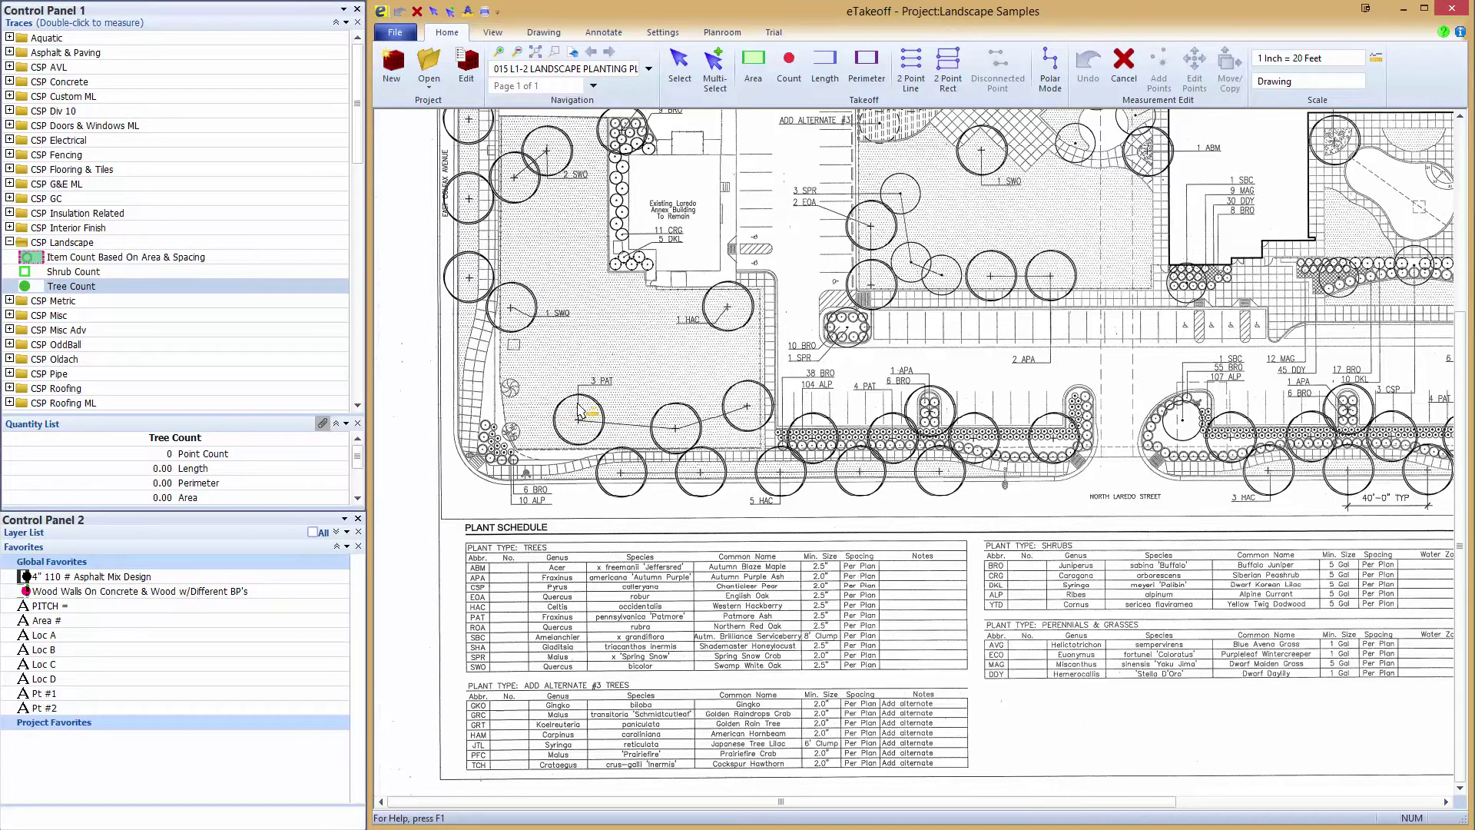
{"action": "scroll", "coordinate": [599, 395], "scroll_direction": "up", "scroll_amount": 3}
{"action": "left_click", "coordinate": [623, 369]}
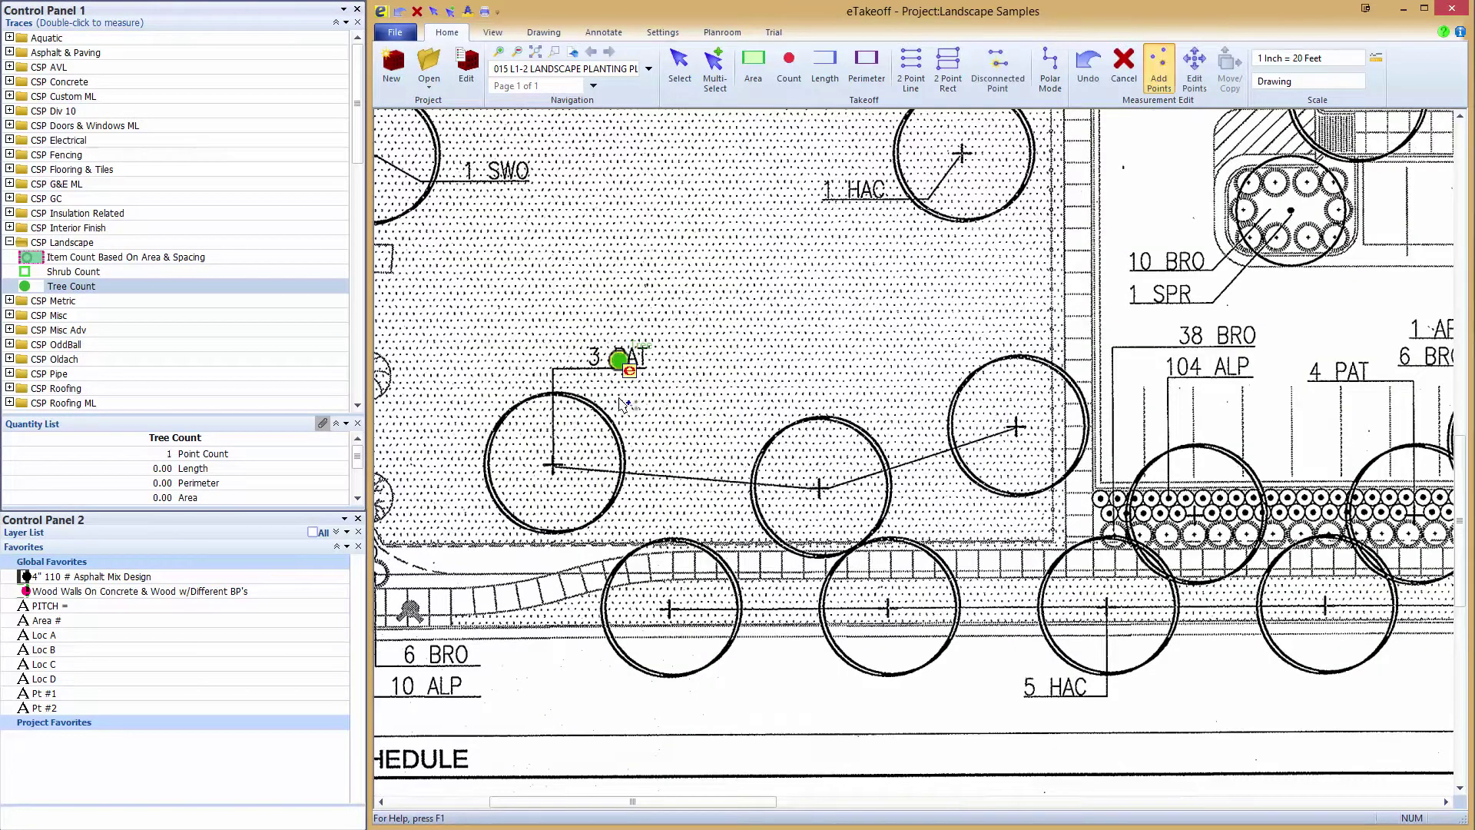
Look up PAT in the plant schedule and set the tree count's TreeID to Fraxinus Pennsylvanica Patmore
{"action": "scroll", "coordinate": [626, 395], "scroll_direction": "down", "scroll_amount": 2}
{"action": "scroll", "coordinate": [516, 703], "scroll_direction": "down", "scroll_amount": 2}
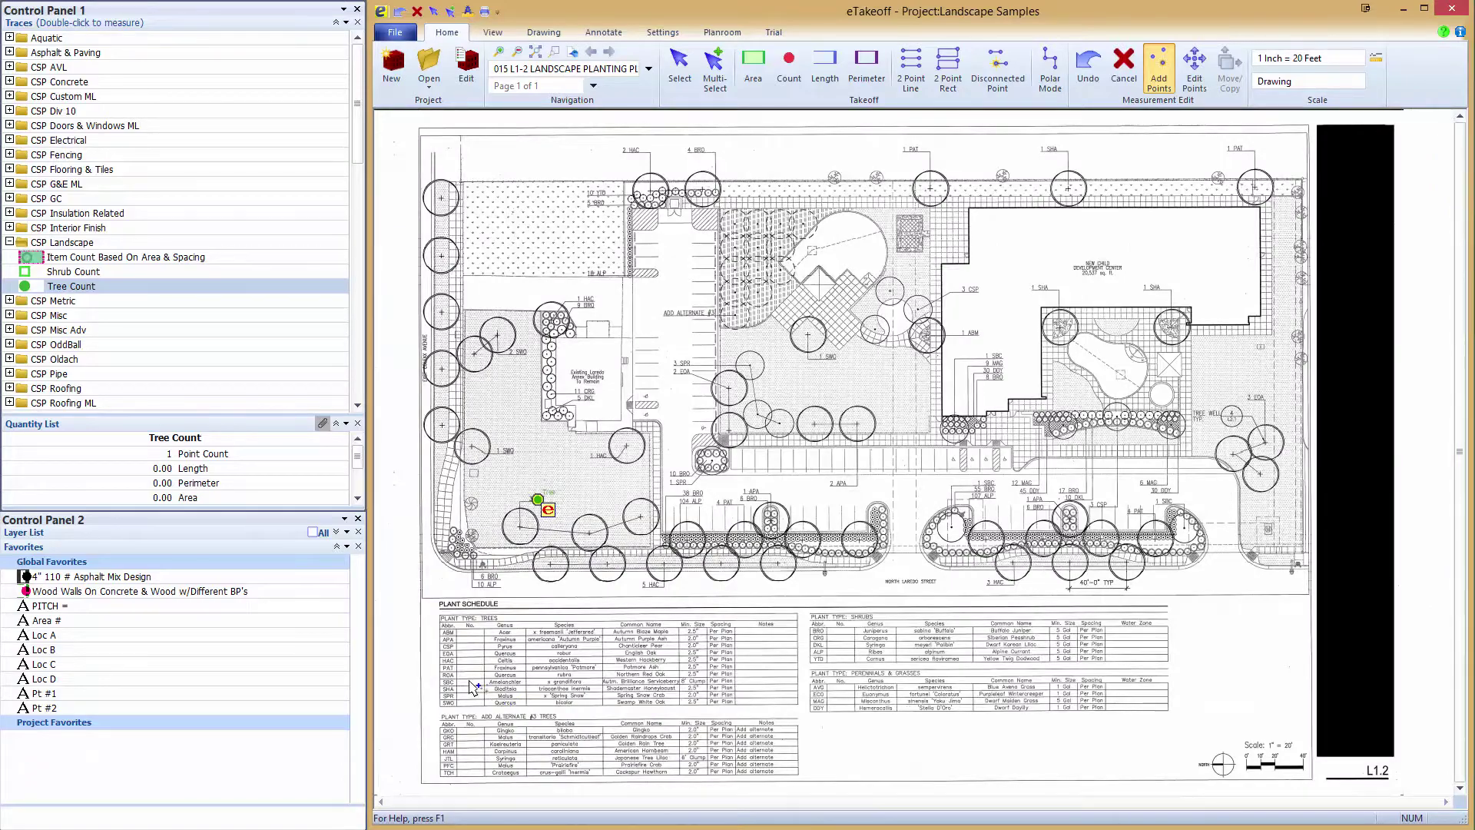
{"action": "scroll", "coordinate": [470, 684], "scroll_direction": "up", "scroll_amount": 2}
{"action": "scroll", "coordinate": [451, 675], "scroll_direction": "up", "scroll_amount": 1}
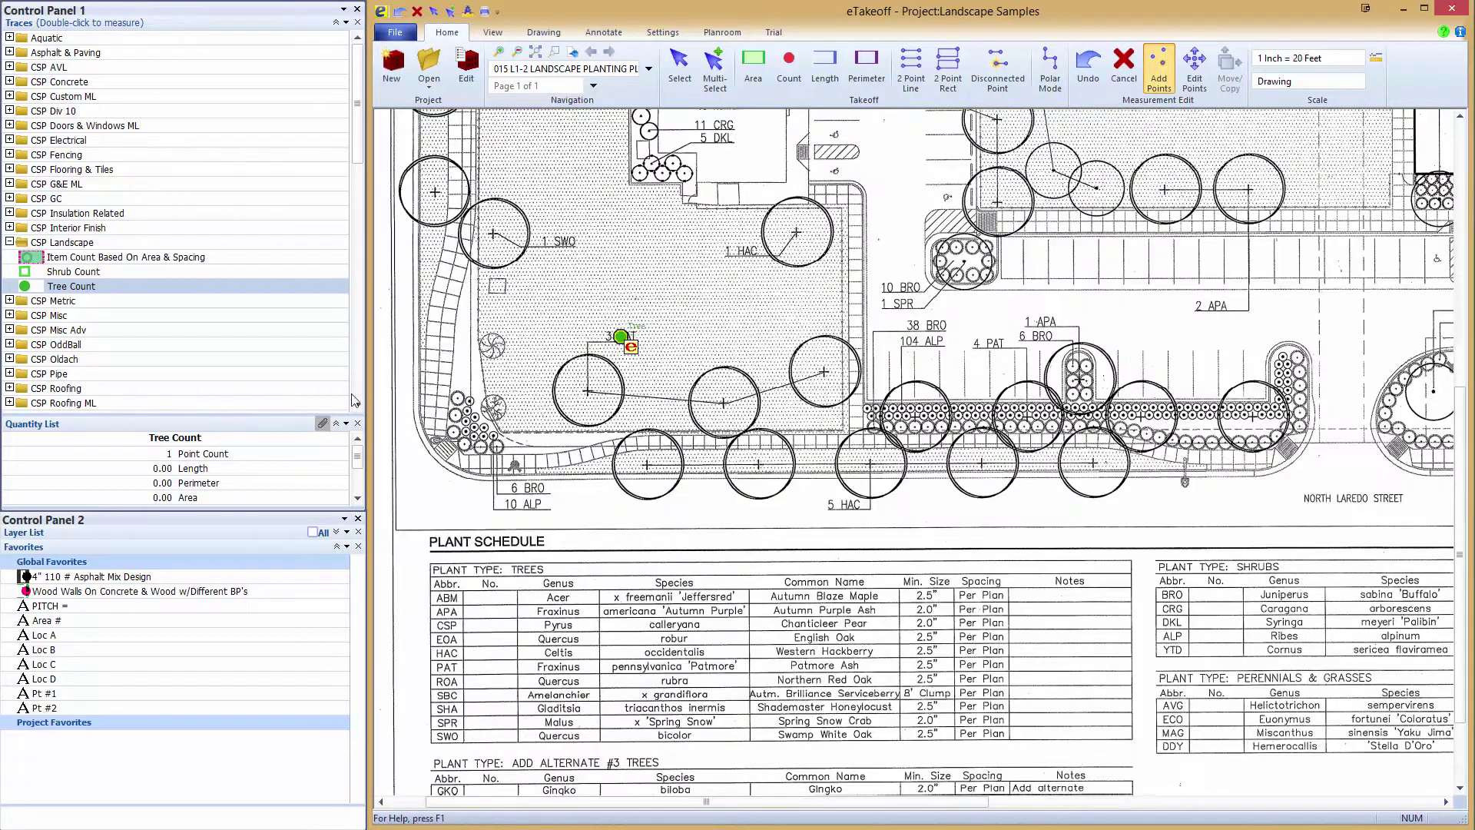
{"action": "left_click", "coordinate": [337, 22]}
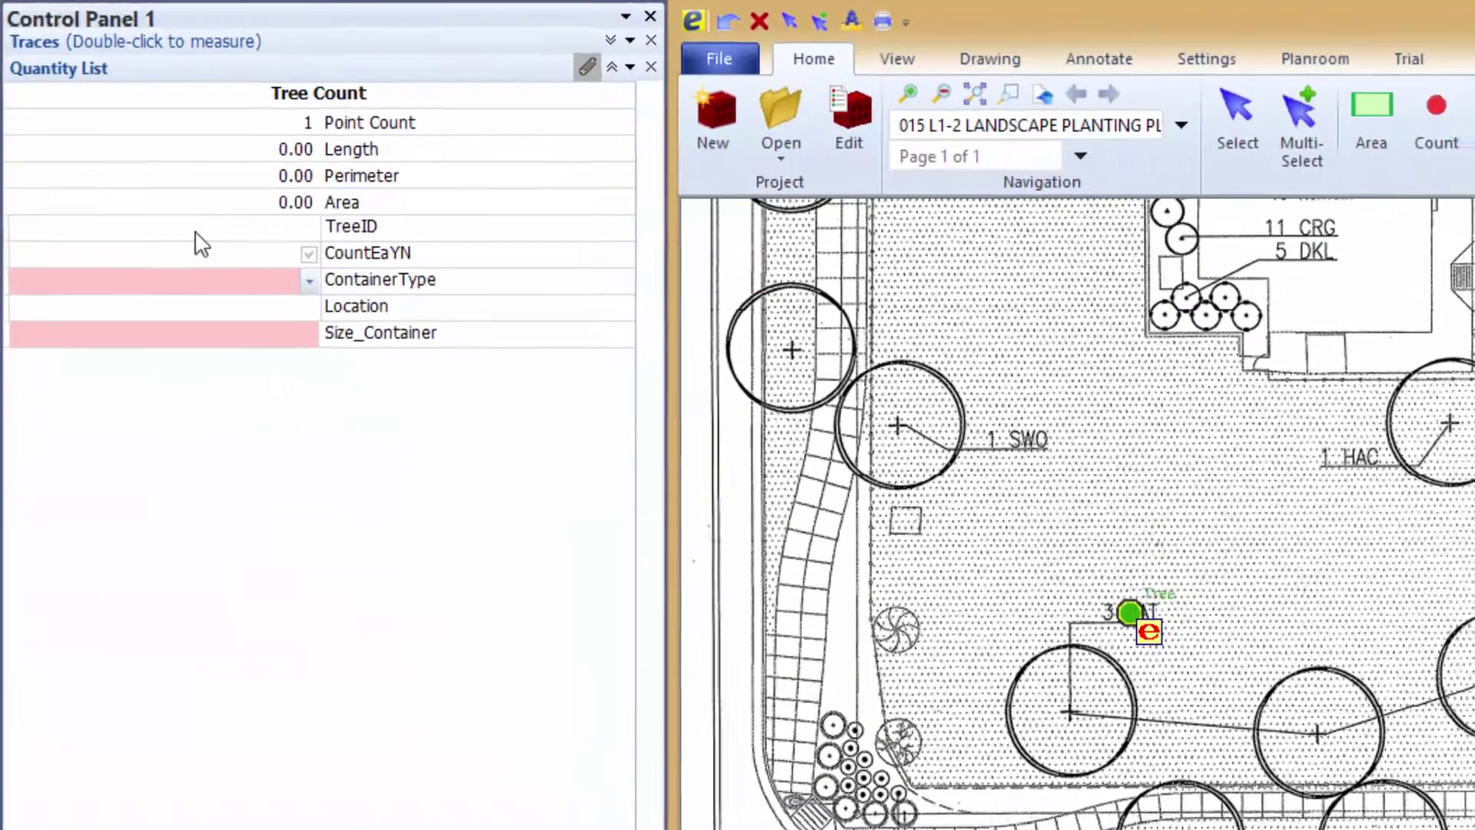
{"action": "left_click", "coordinate": [195, 233]}
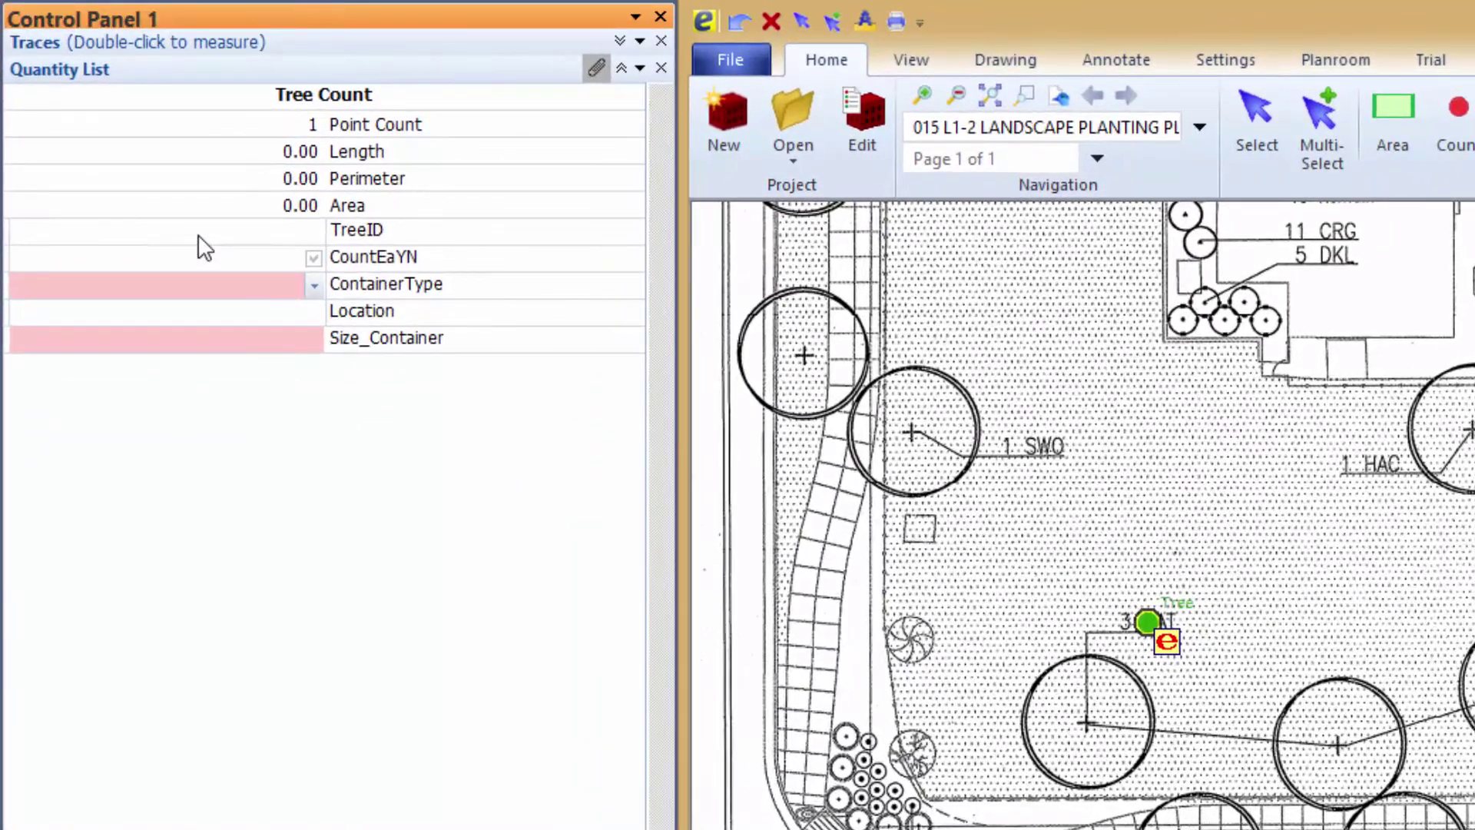
{"action": "type", "text": "Fraxinus Penns"}
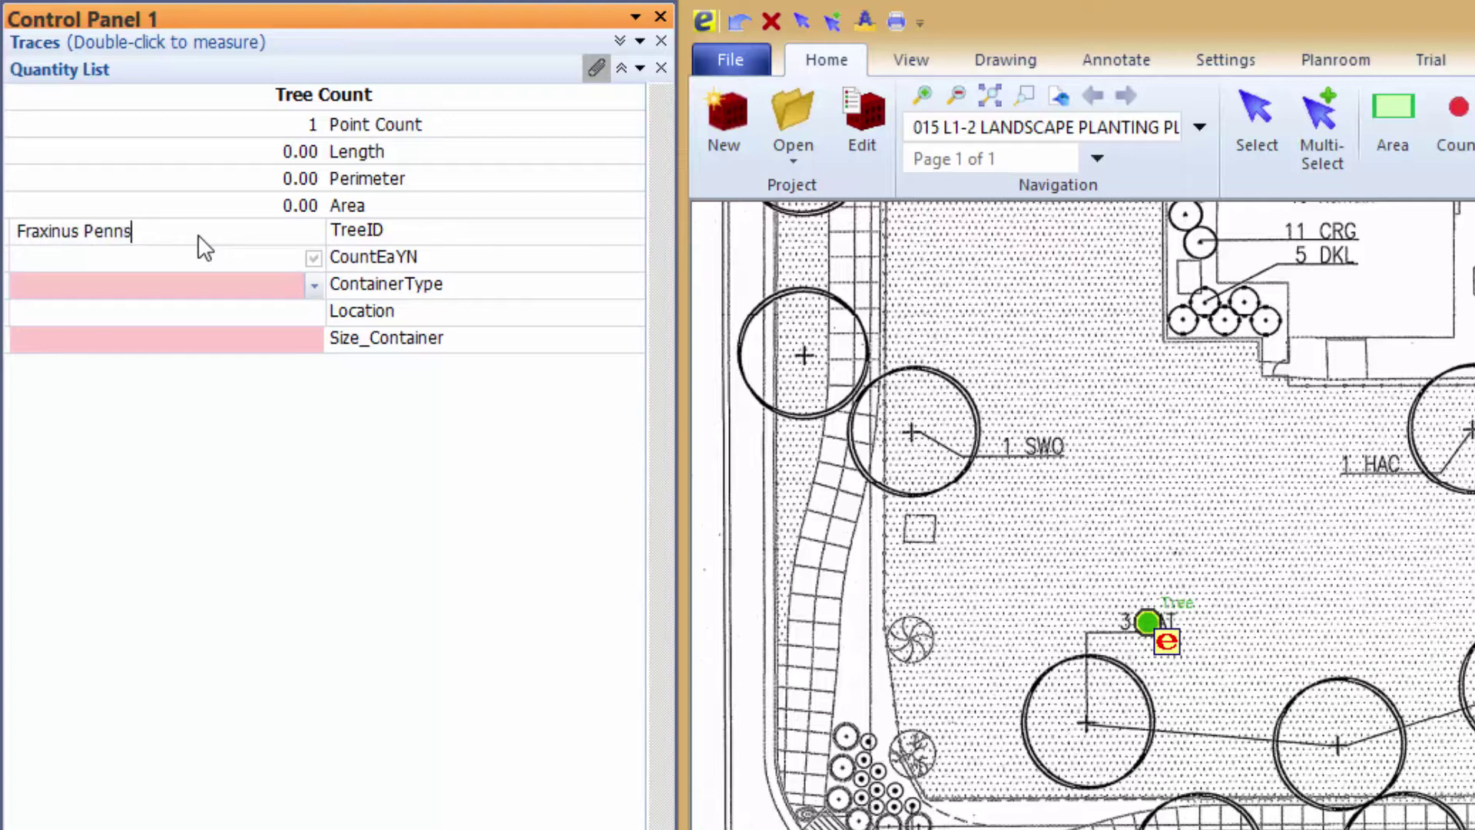
{"action": "type", "text": "ylvanica Patmore"}
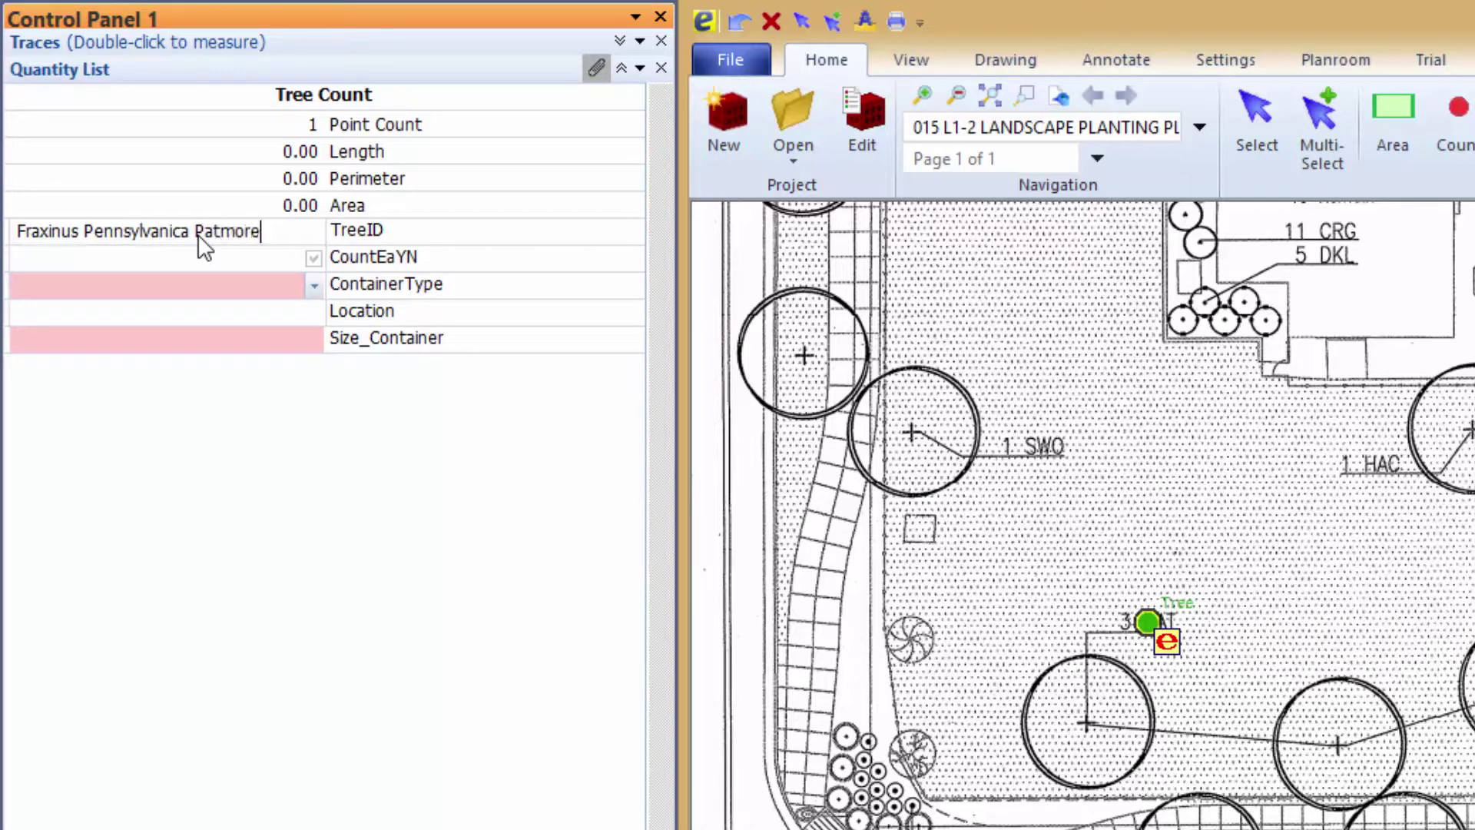
{"action": "key", "text": "Return"}
Turn off CountEaYN for the PAT tree count and set QtyEnter to 3
{"action": "left_click", "coordinate": [315, 259]}
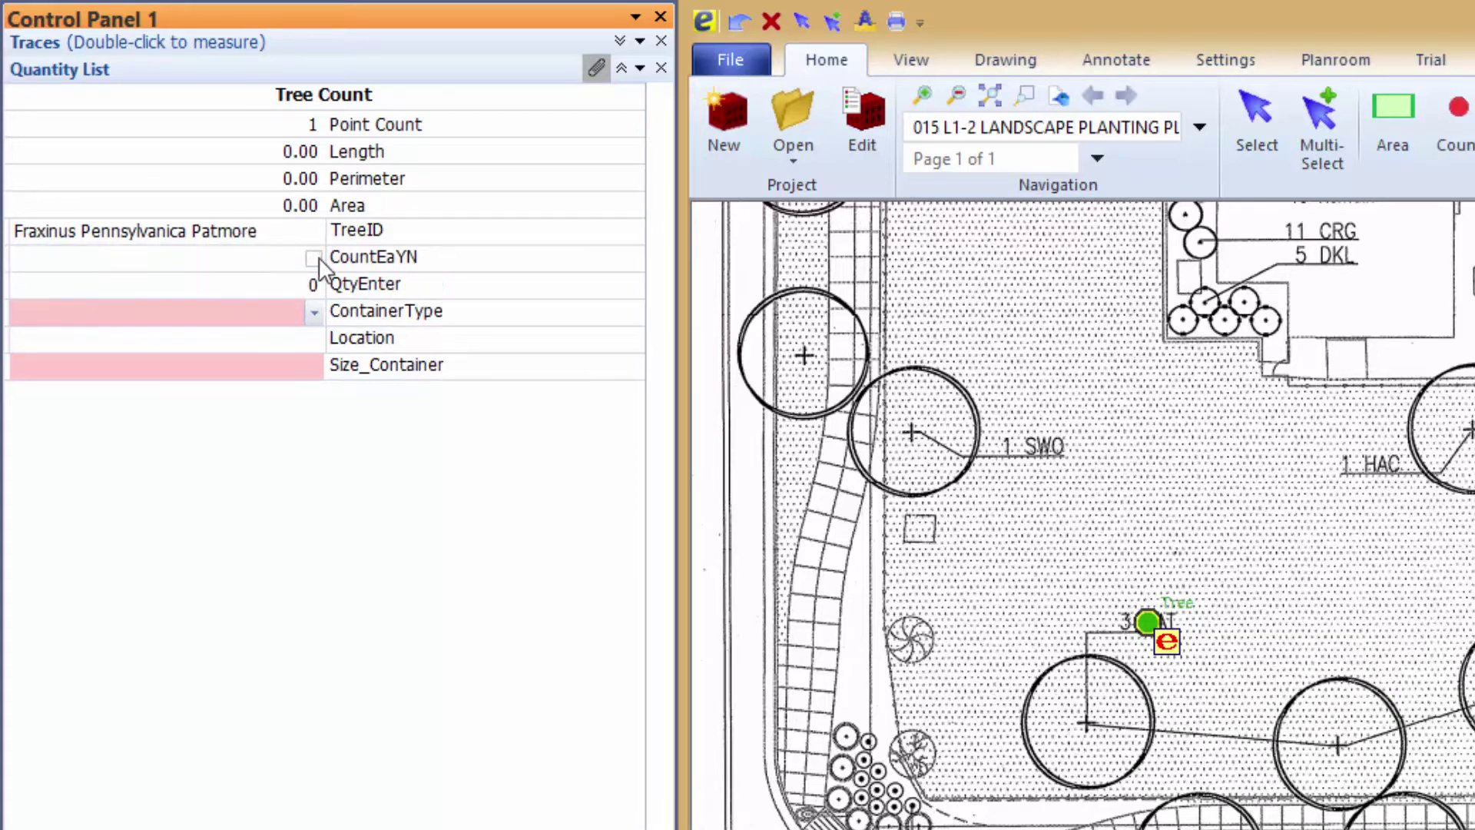
{"action": "left_click", "coordinate": [311, 290]}
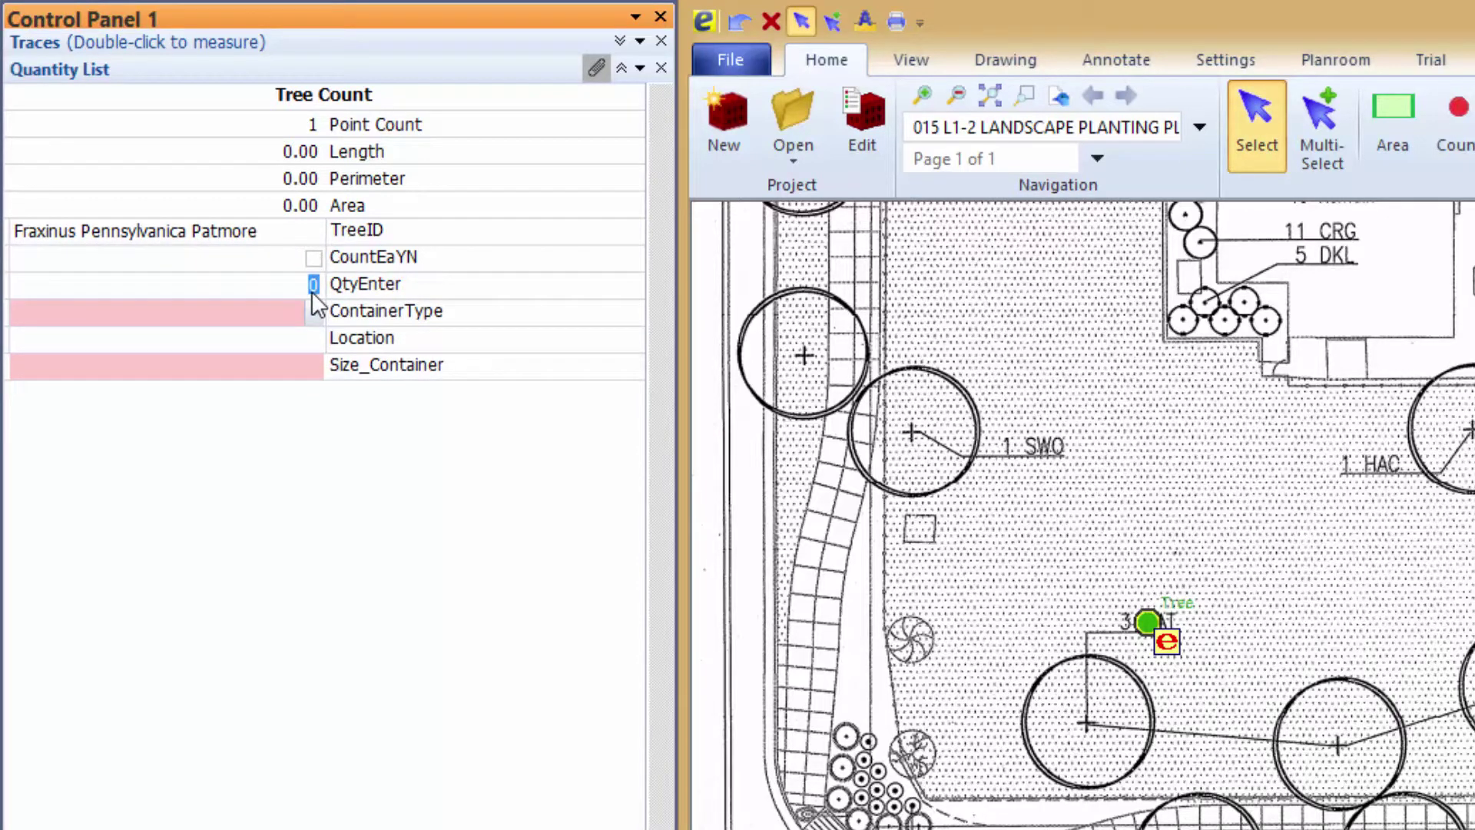
{"action": "type", "text": "3"}
{"action": "left_click", "coordinate": [288, 320]}
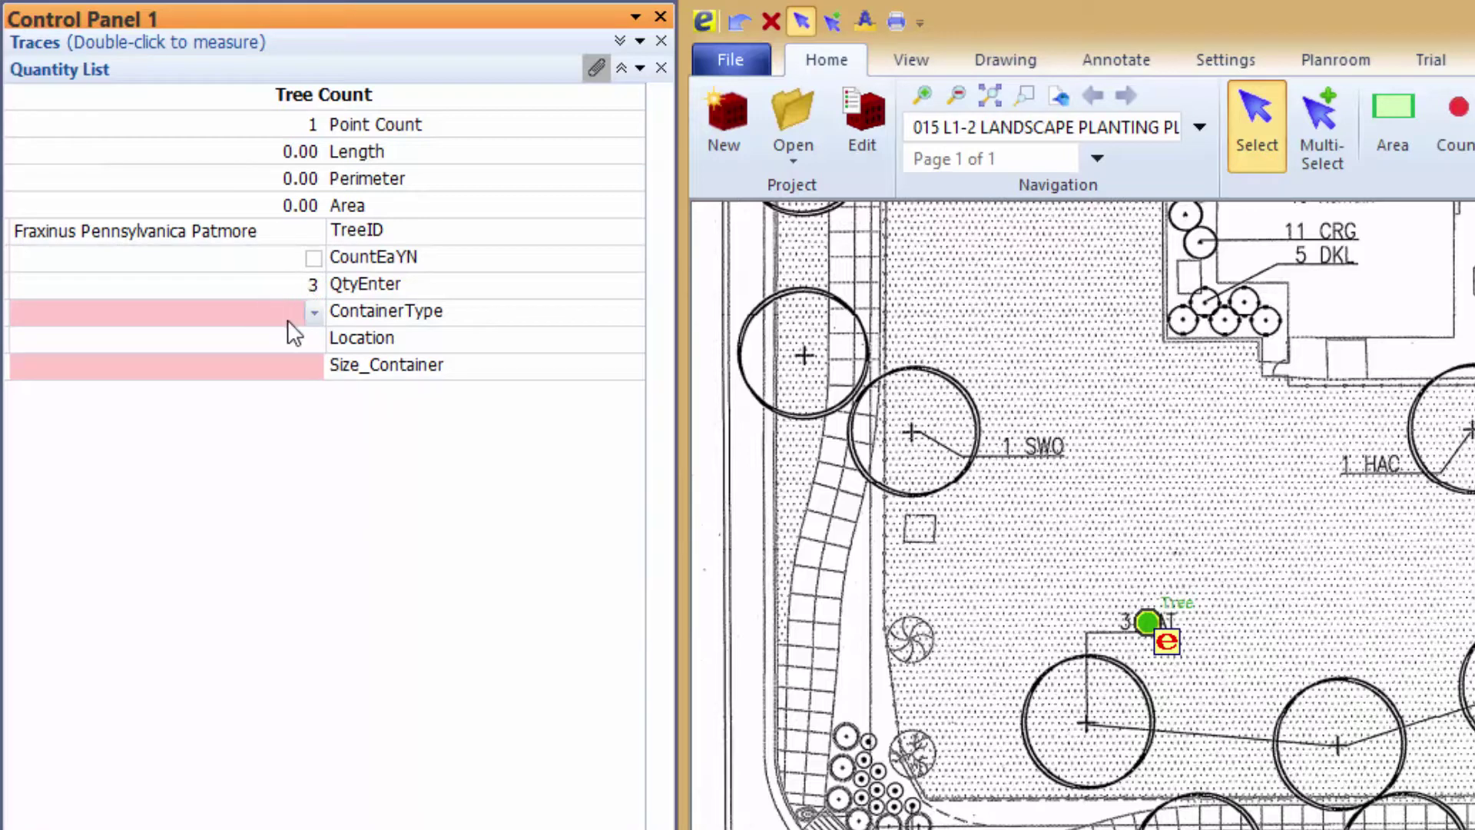
Set the PAT tree's ContainerType to Balled & Burlapped ('B & B') and its CaliperTrunkSize to Tree Trunk Dia = 2 1/2"
{"action": "left_click", "coordinate": [313, 311]}
{"action": "left_click", "coordinate": [231, 341]}
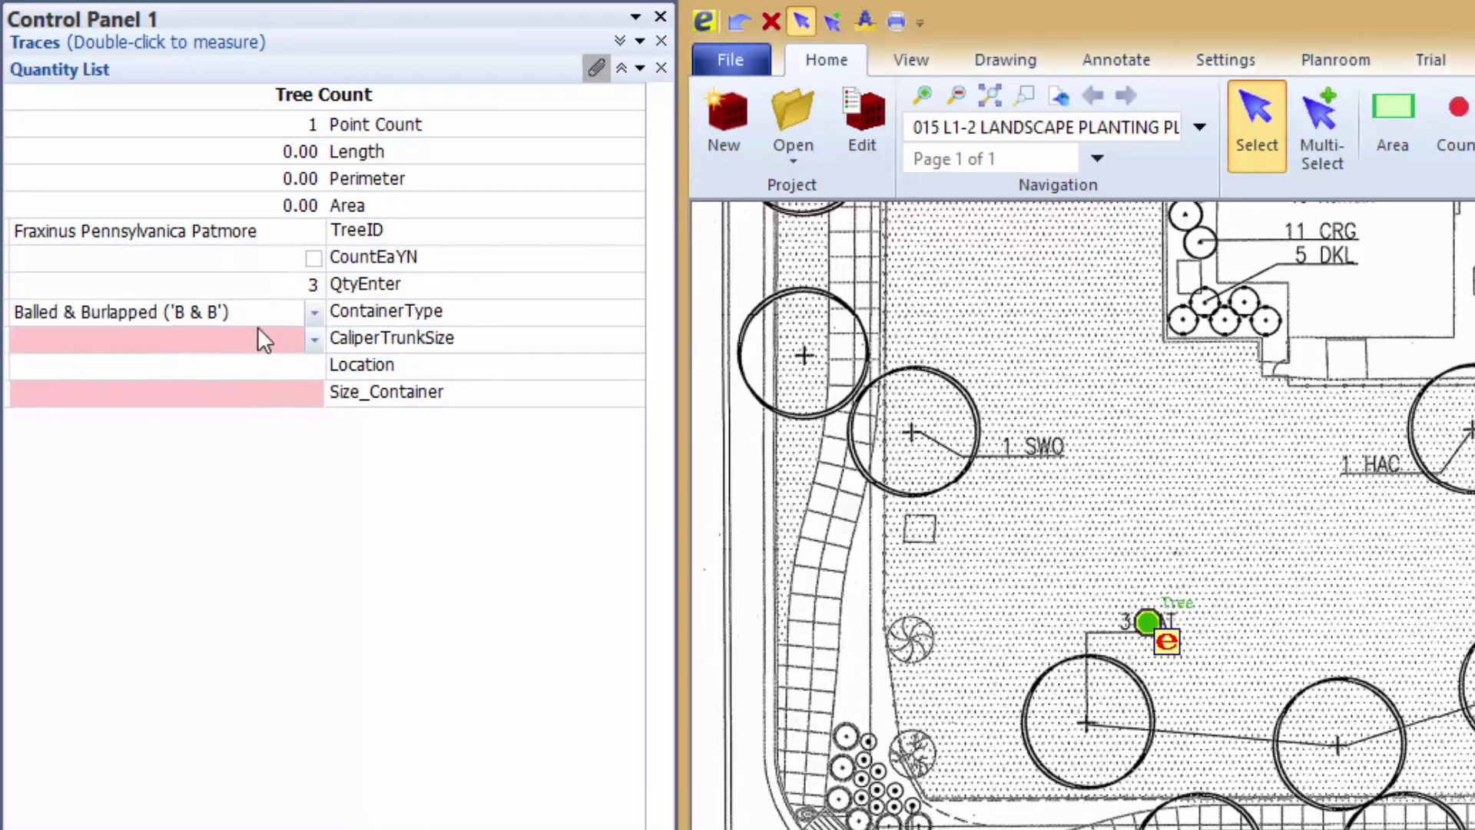
{"action": "left_click", "coordinate": [315, 338]}
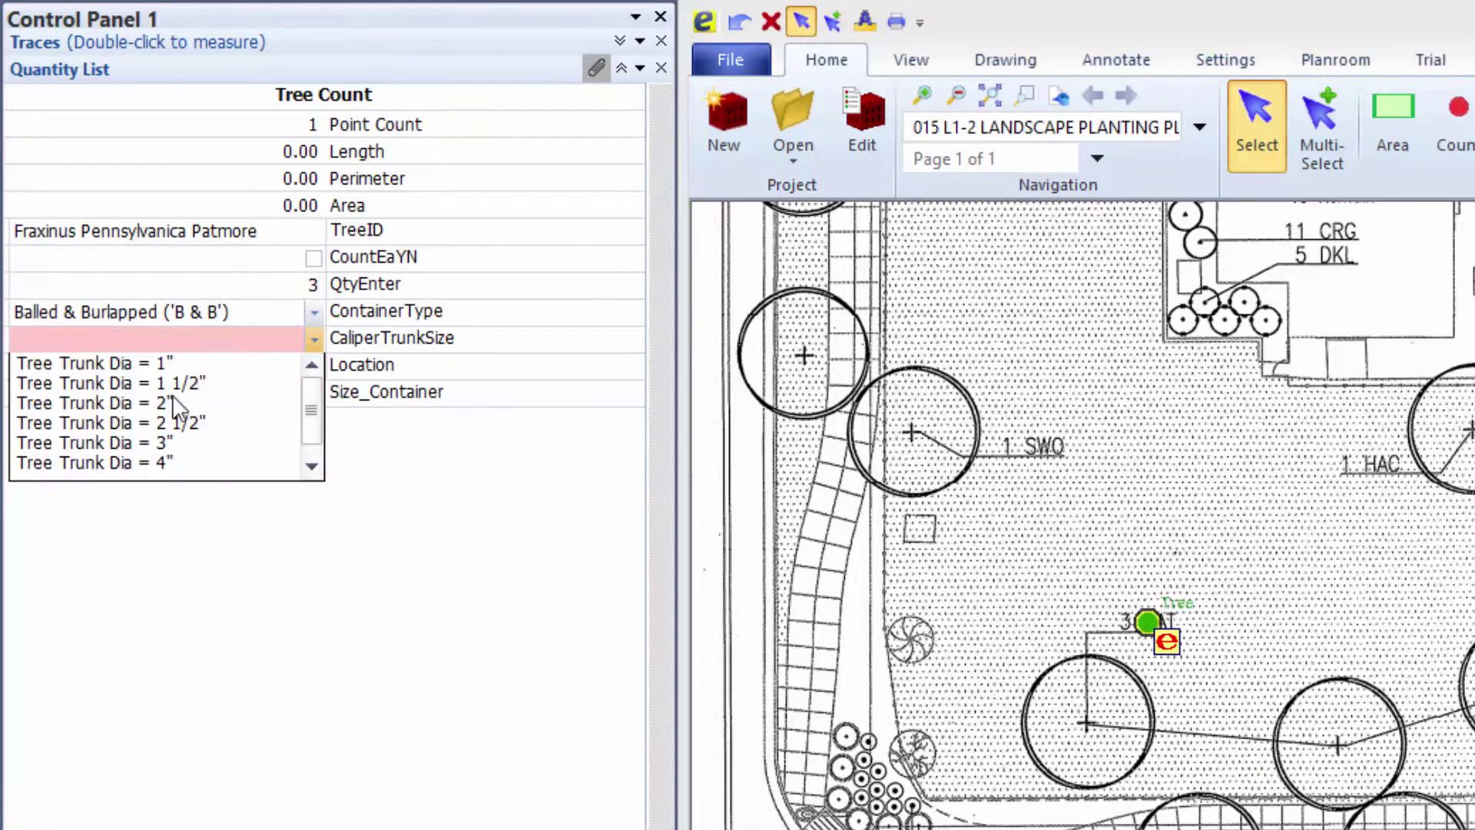
{"action": "left_click", "coordinate": [180, 424]}
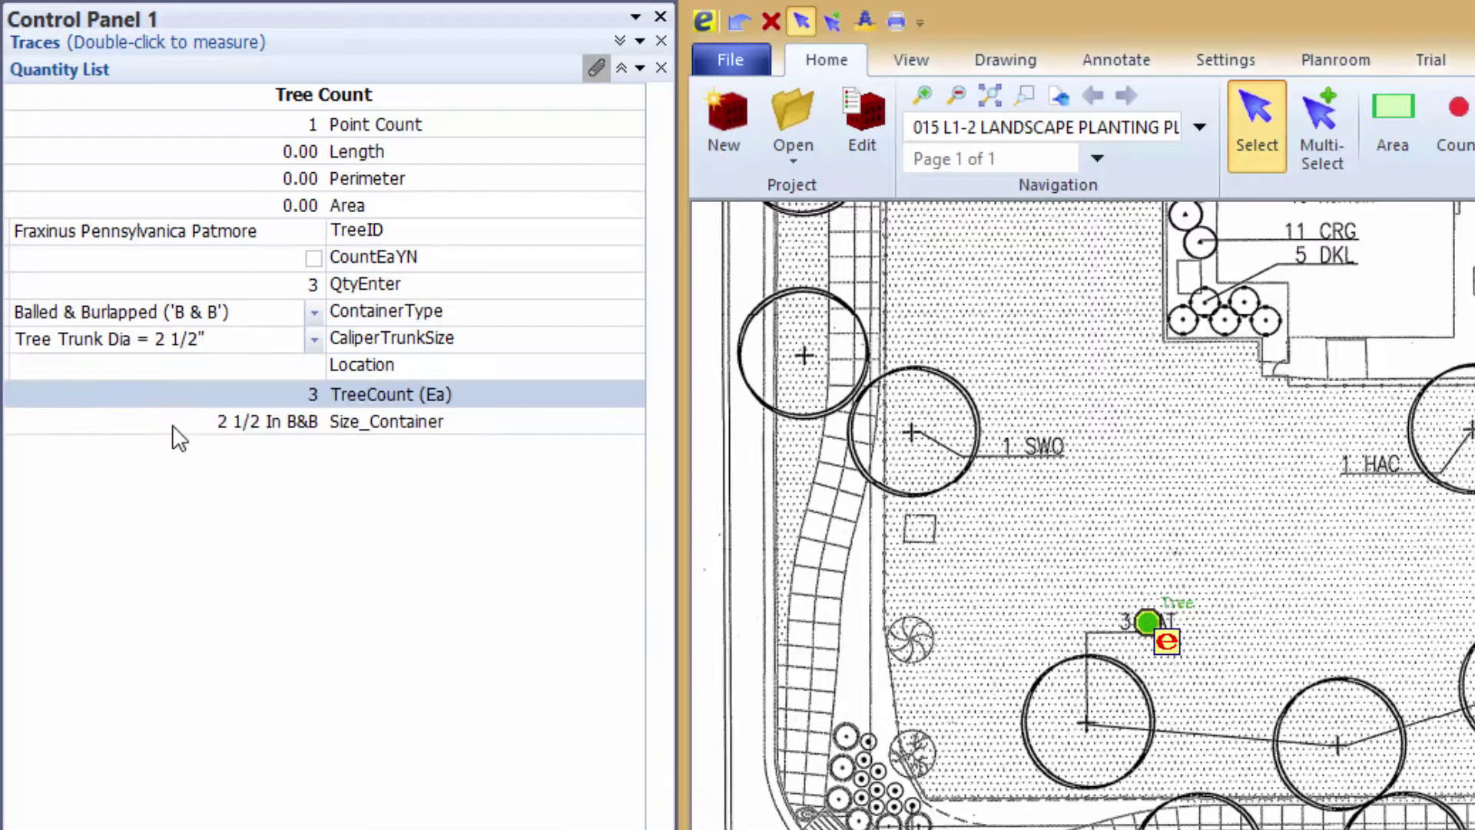
Set the PAT tree count's Location to Northwest Corner
{"action": "left_click", "coordinate": [269, 365]}
{"action": "type", "text": "Nor"}
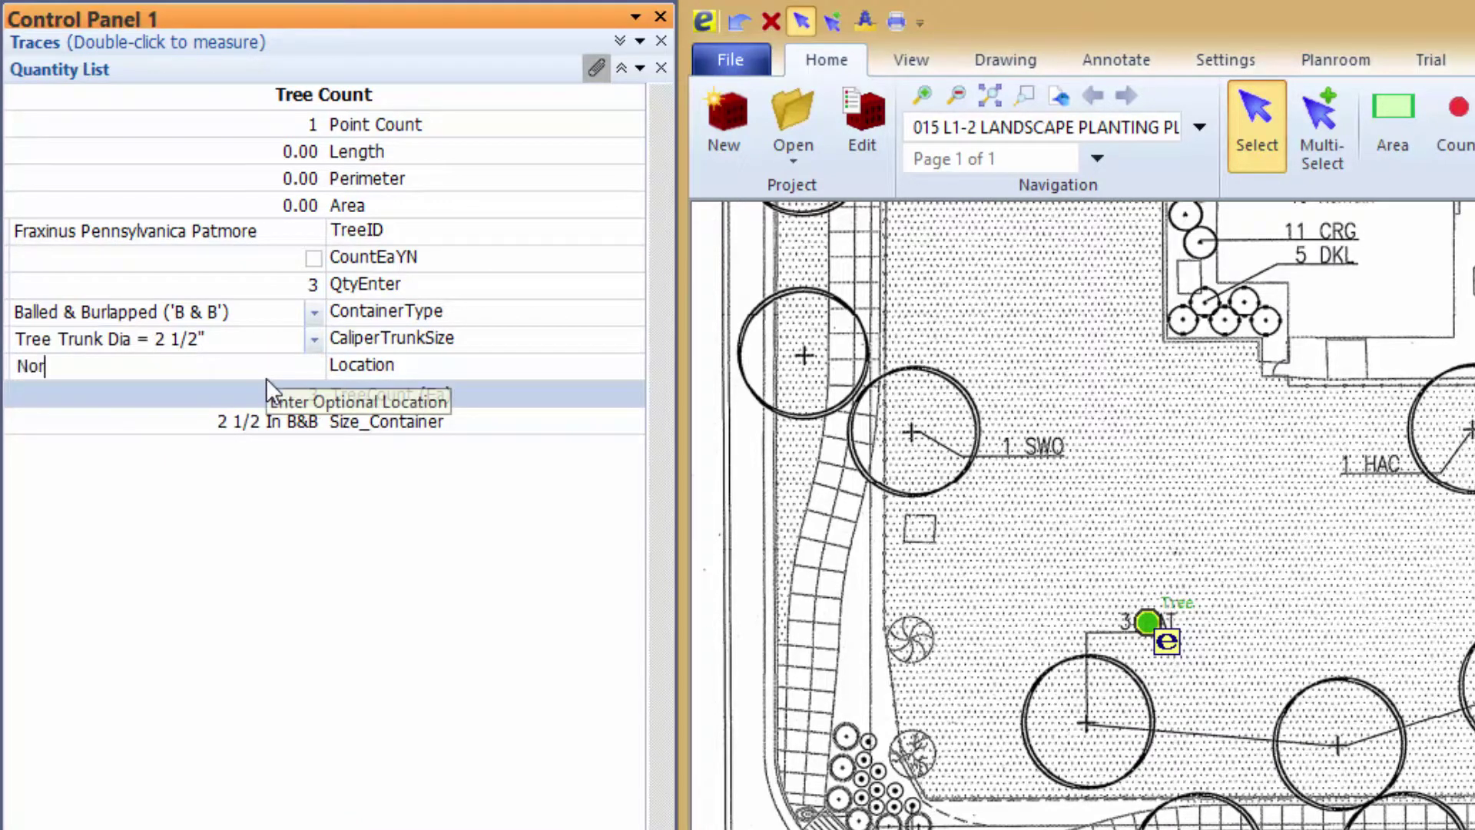
{"action": "type", "text": "thwest Corner"}
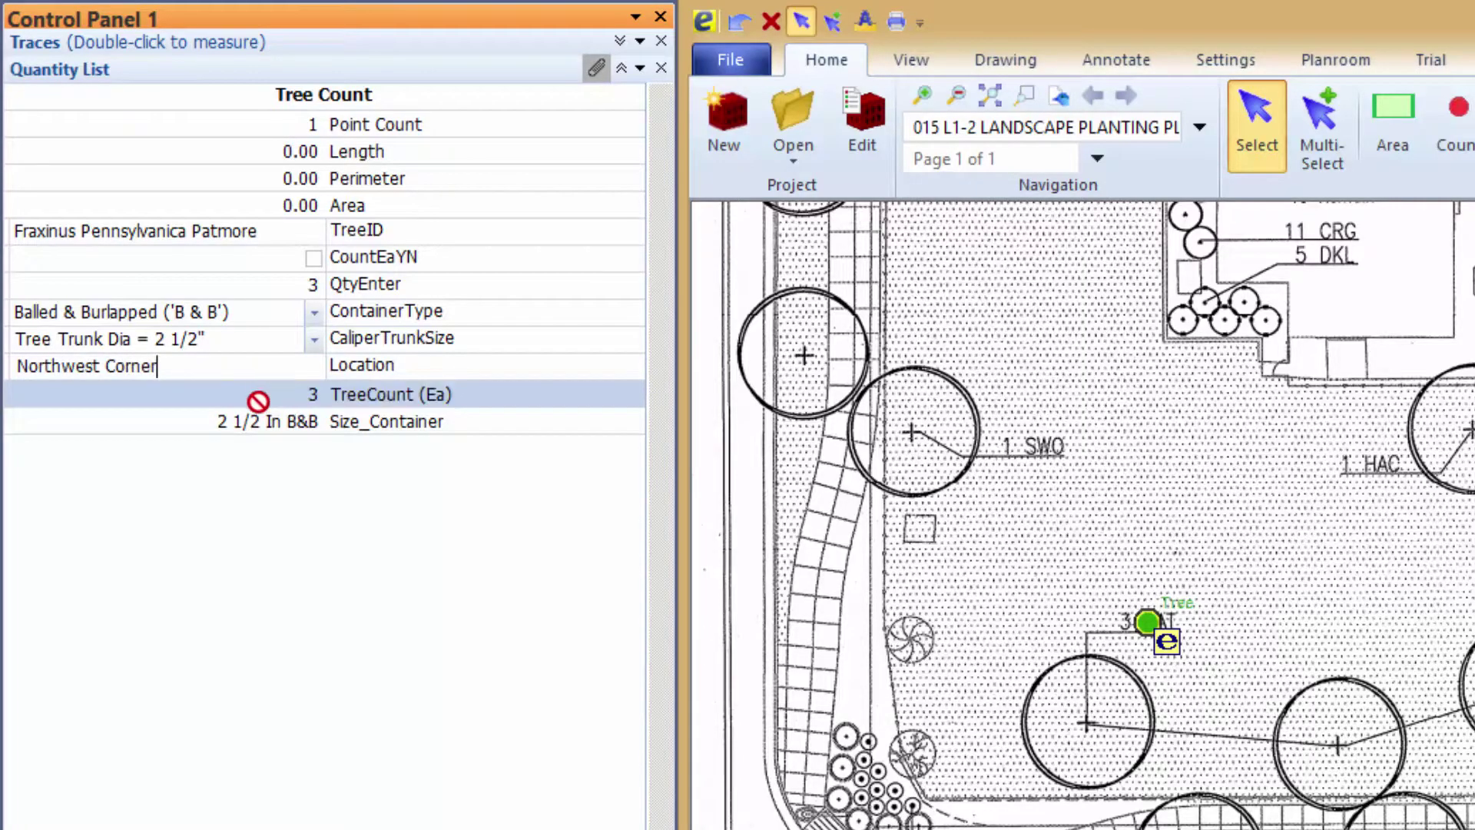
{"action": "left_click", "coordinate": [242, 402]}
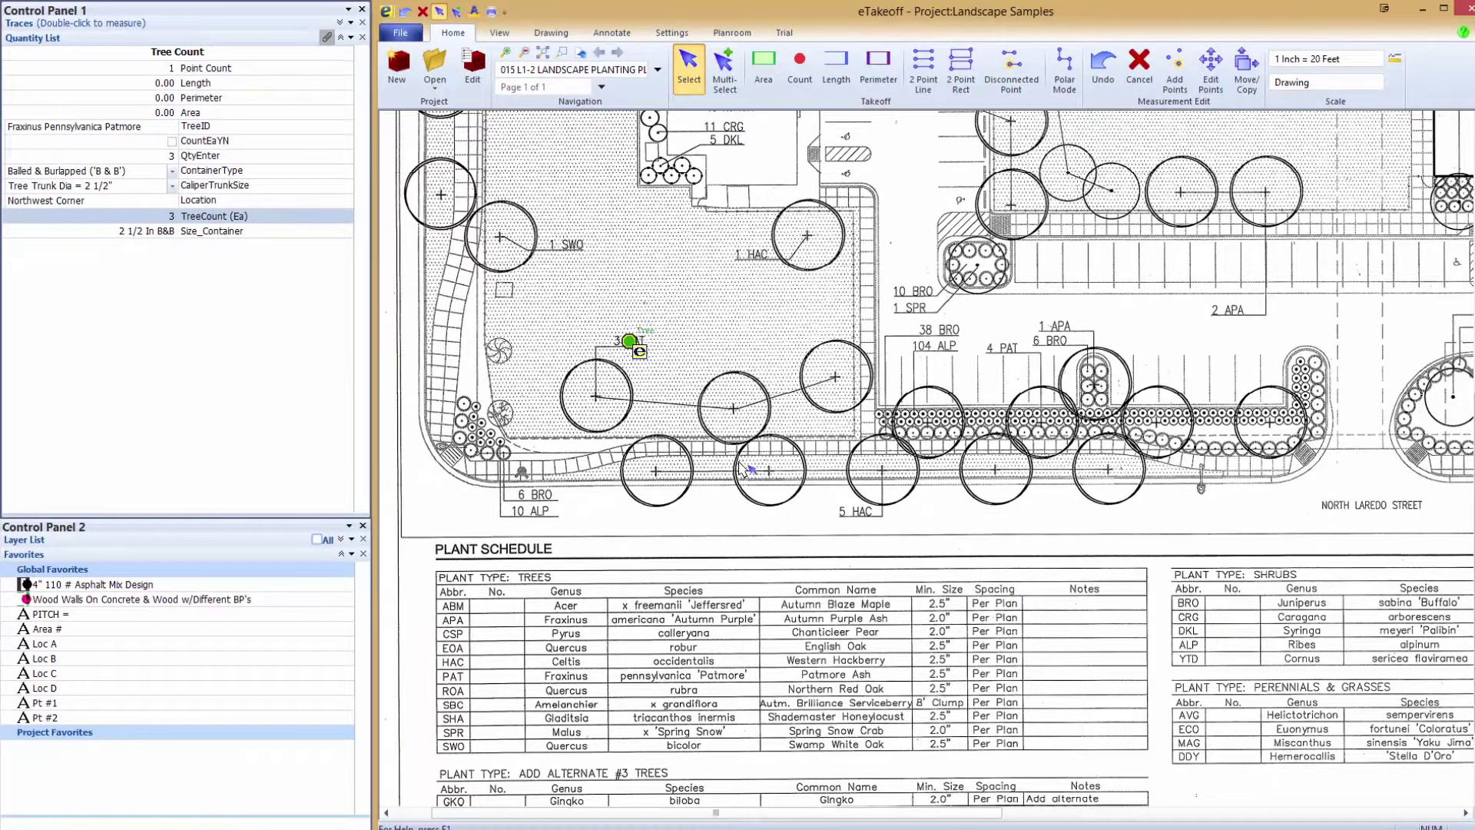
Add the PAT tree count to the Project Favorites and change the favorite's description to PAT Tree
{"action": "mouse_move", "coordinate": [629, 341]}
{"action": "left_mouse_down"}
{"action": "mouse_move", "coordinate": [626, 388]}
{"action": "mouse_move", "coordinate": [229, 707]}
{"action": "mouse_move", "coordinate": [98, 760]}
{"action": "left_mouse_up"}
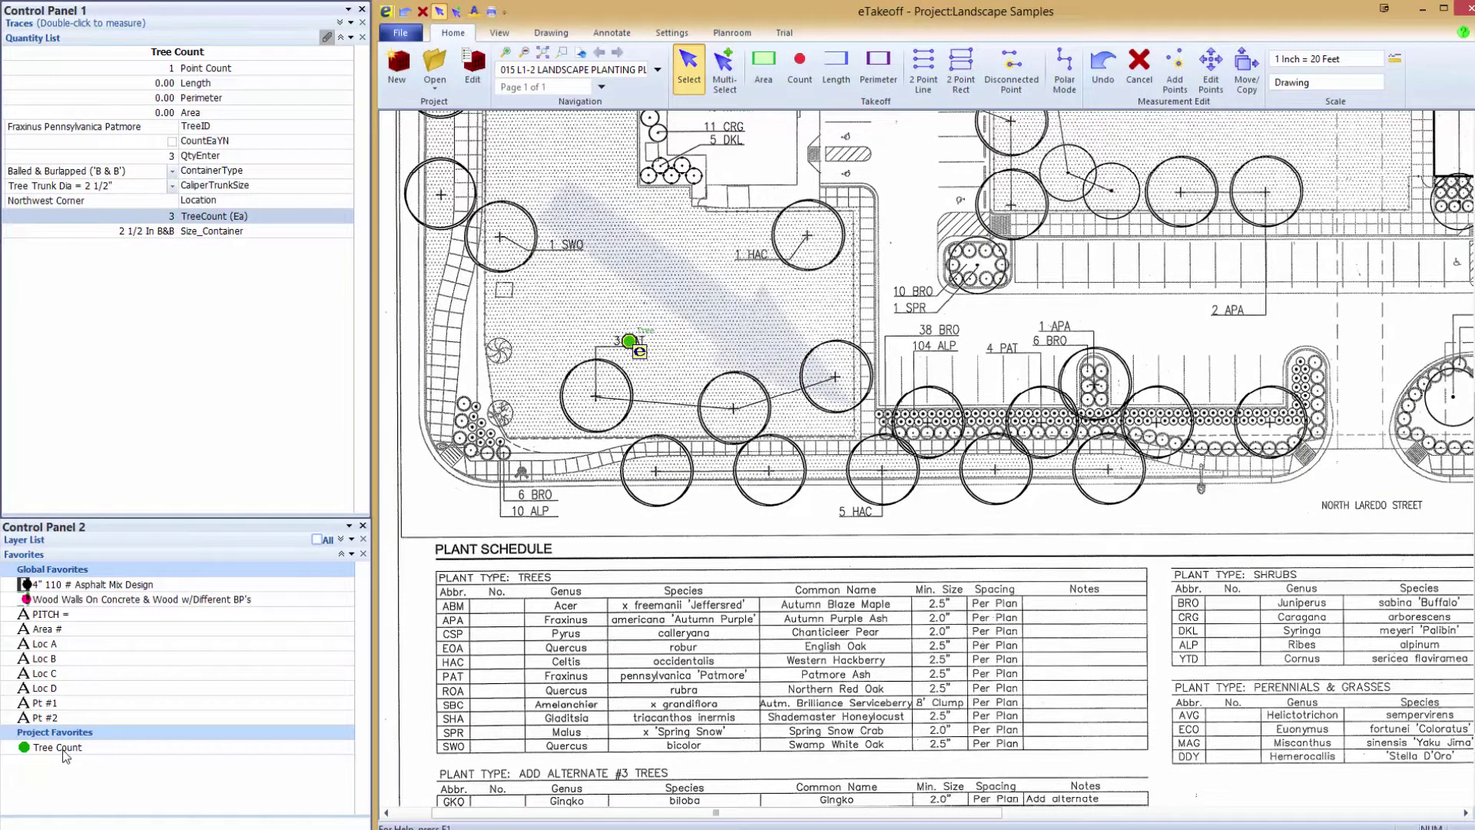
{"action": "right_click", "coordinate": [63, 750]}
{"action": "left_click", "coordinate": [116, 761]}
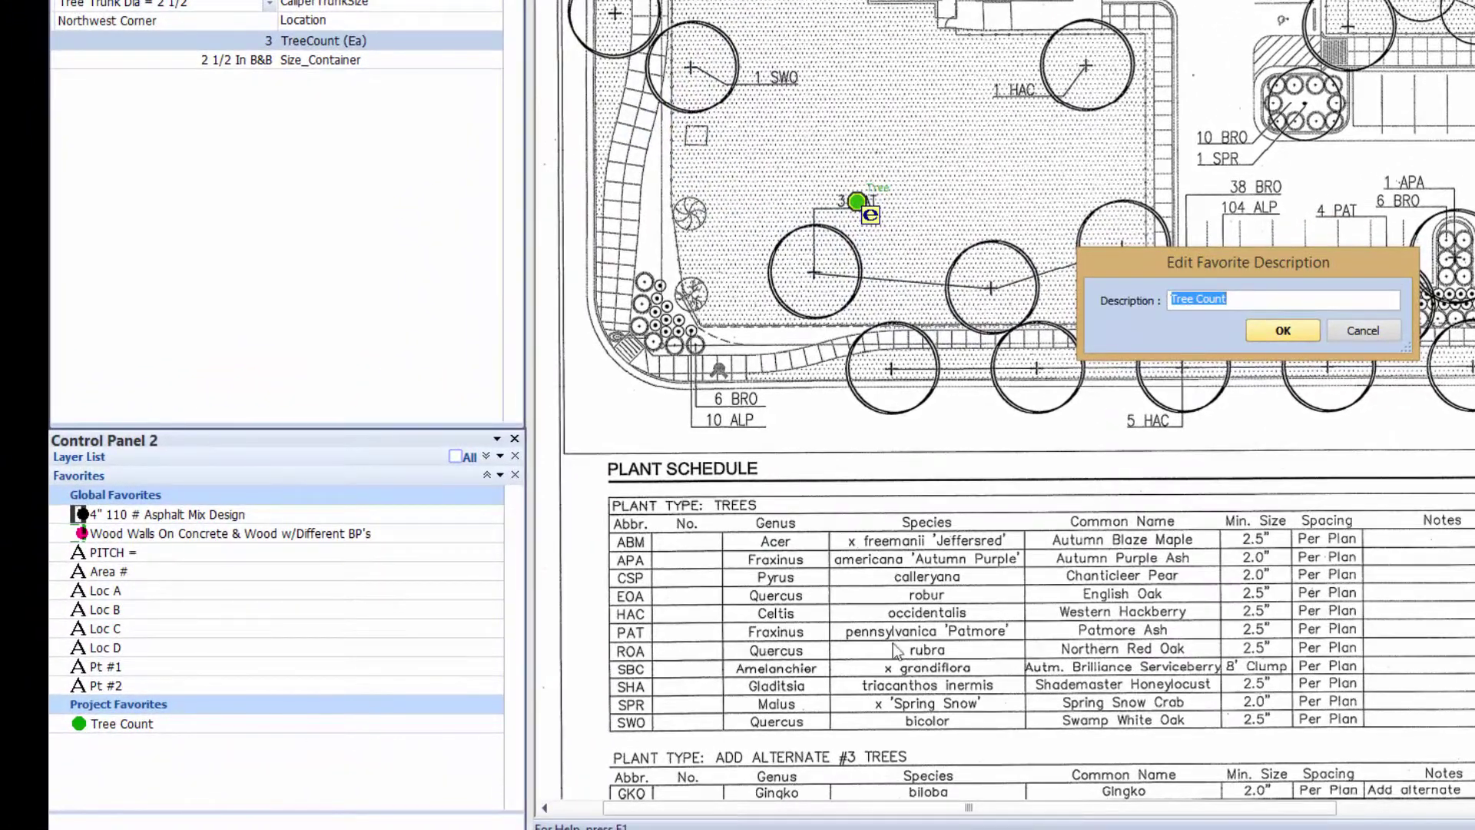
{"action": "type", "text": "PAT"}
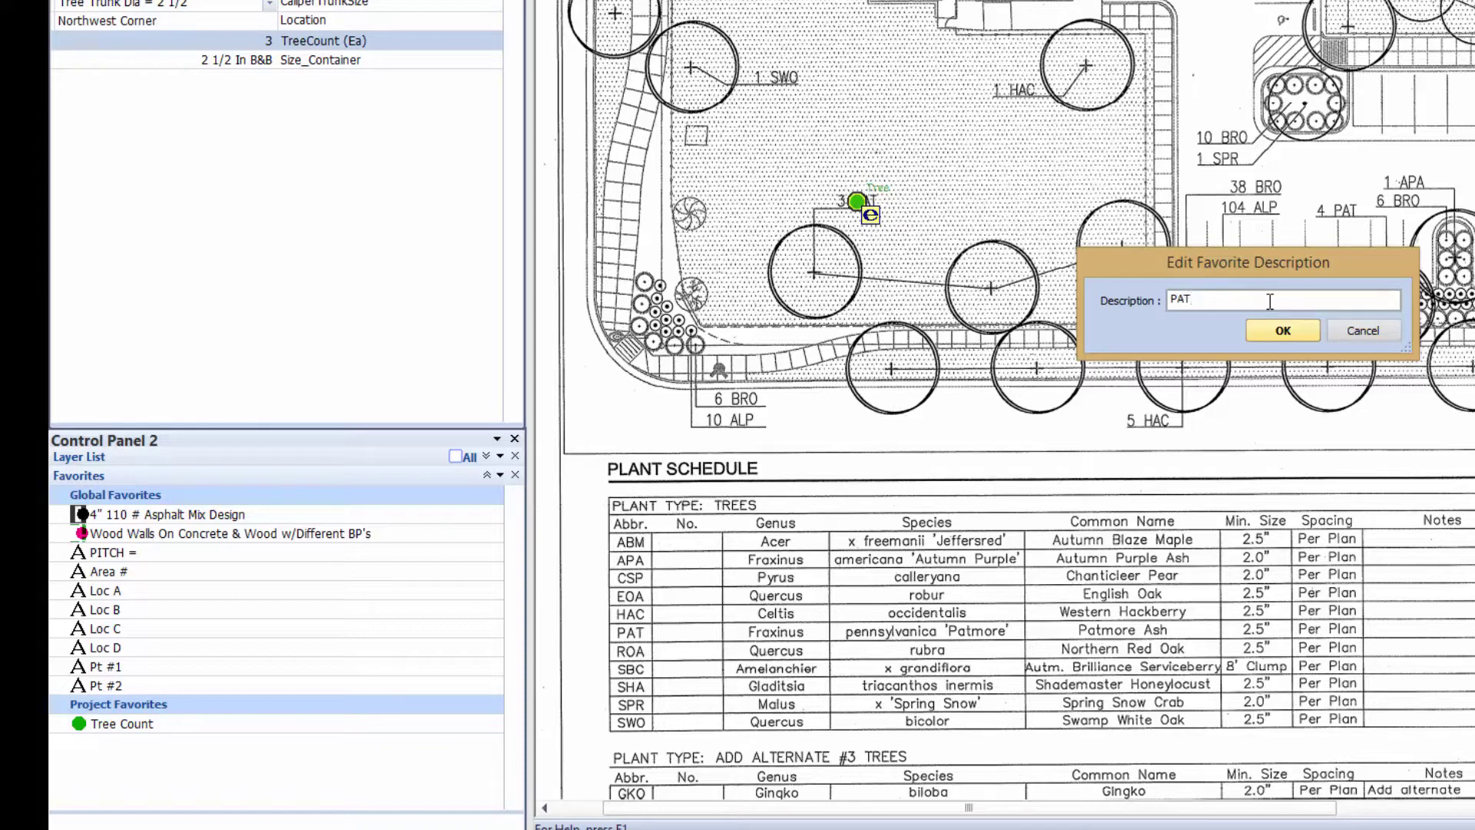
{"action": "type", "text": " Tree"}
{"action": "left_click", "coordinate": [1264, 332]}
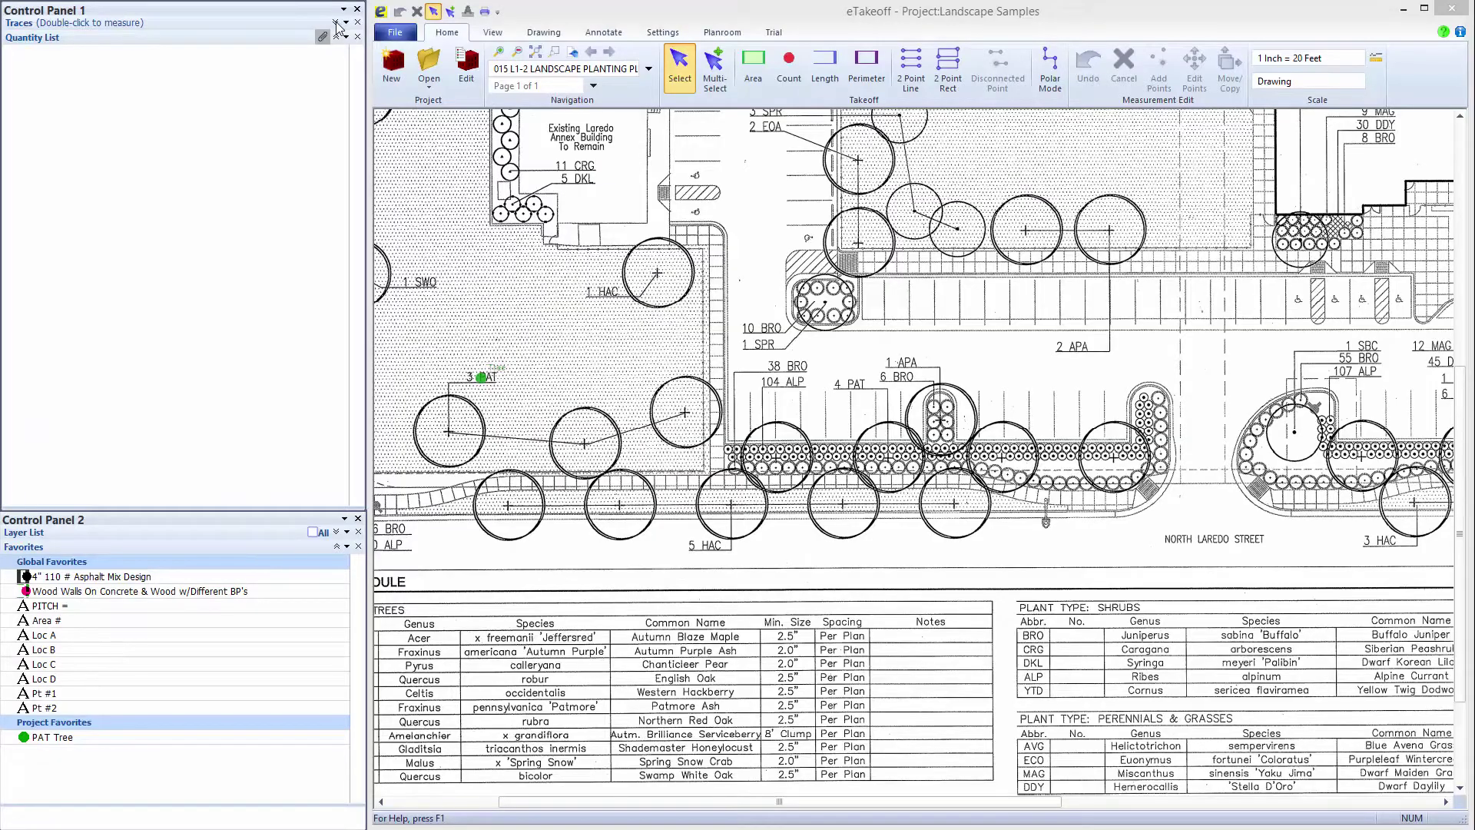
Start a Shrub Count from the CSP Landscape traces and place its point on the 6 BRO label beside the 4 PAT label
{"action": "left_click", "coordinate": [336, 22]}
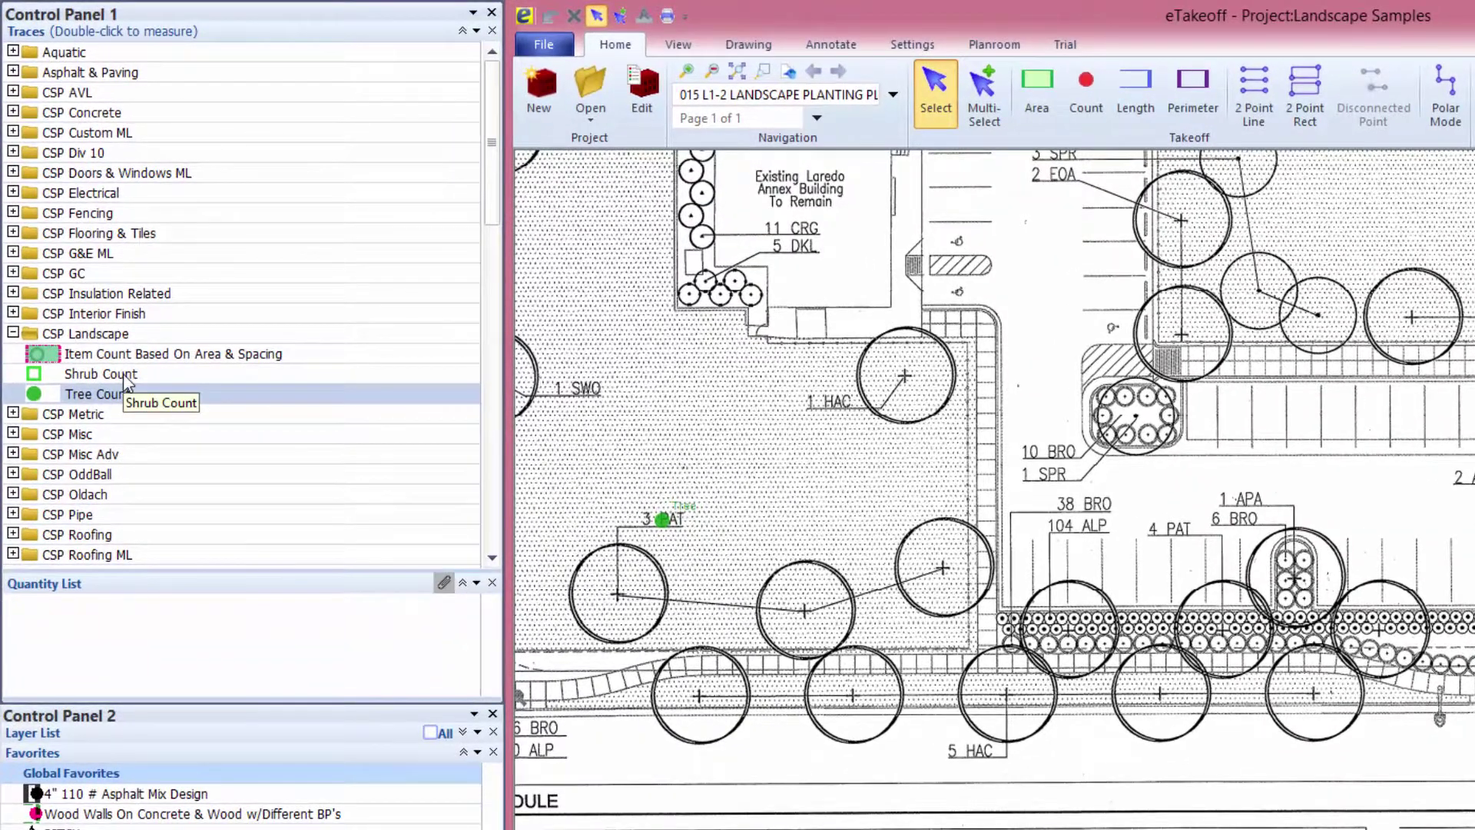
{"action": "double_click", "coordinate": [115, 375]}
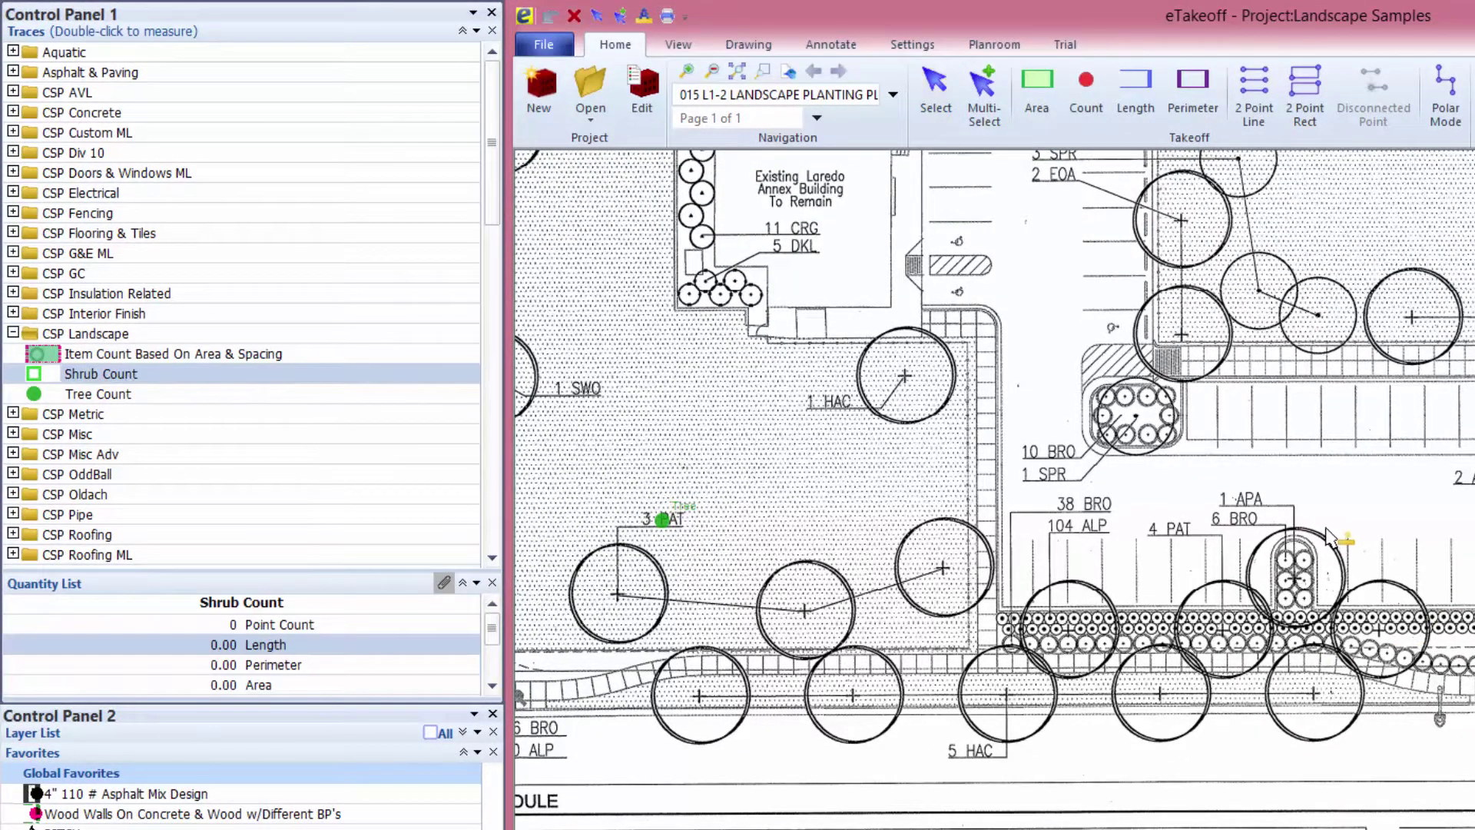
{"action": "scroll", "coordinate": [1229, 523], "scroll_direction": "up", "scroll_amount": 3}
{"action": "left_click", "coordinate": [1221, 523]}
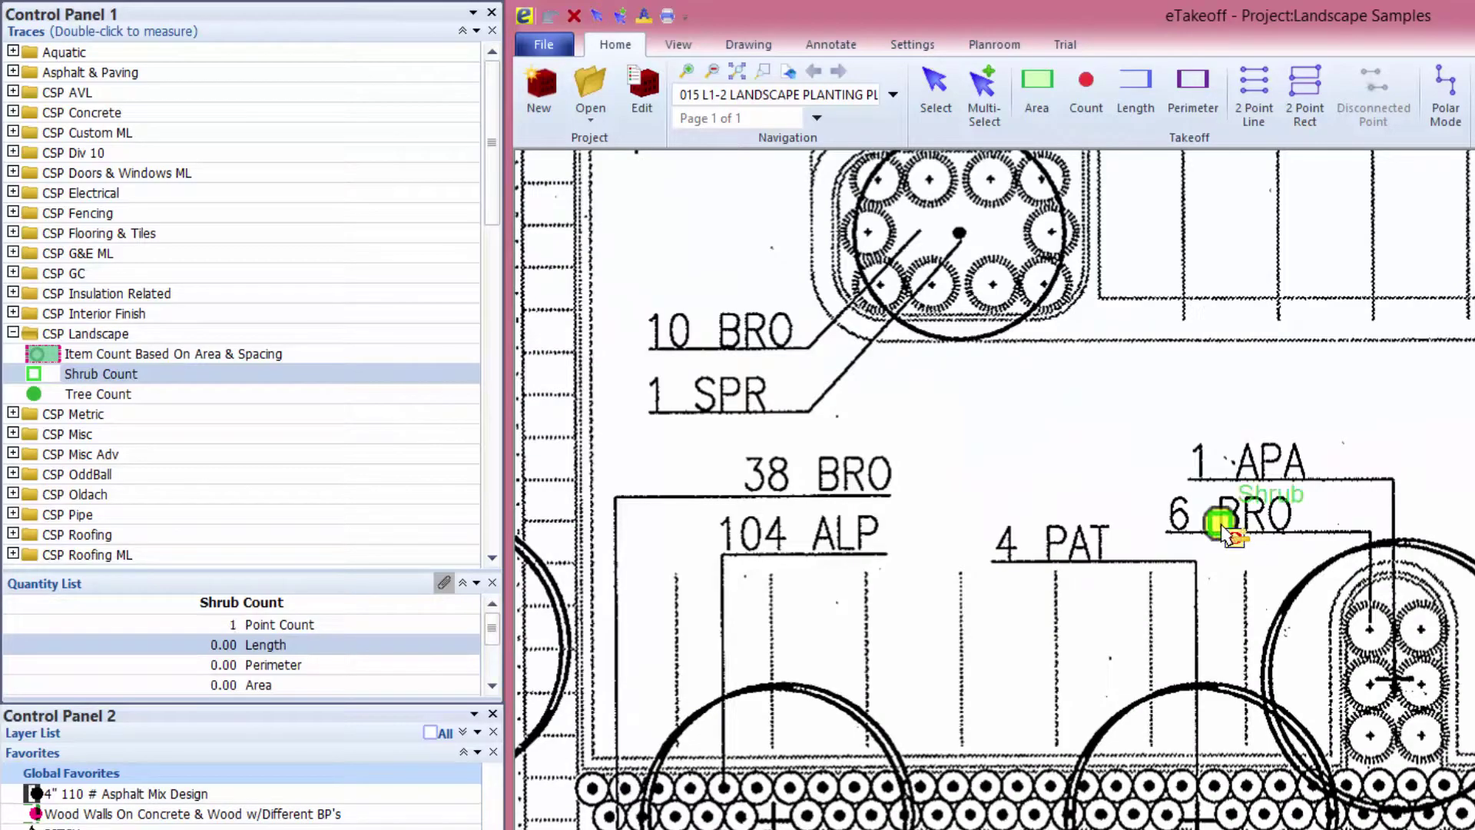
{"action": "scroll", "coordinate": [1230, 534], "scroll_direction": "down", "scroll_amount": 2}
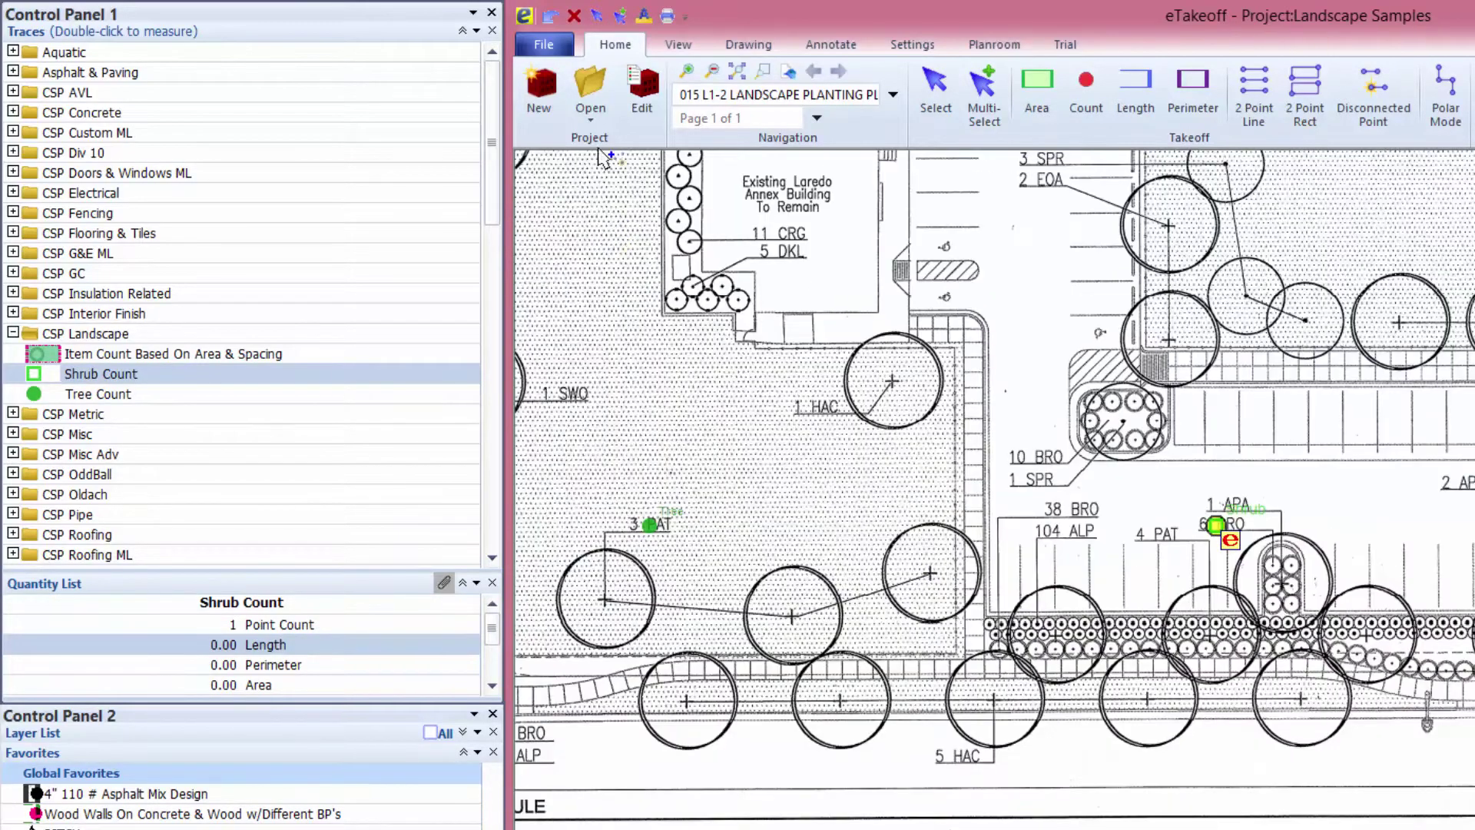
Set the BRO shrub count's ShrubID to Juniperus Sabina Buffalo and enter a quantity of 6 with CountEaYN turned off
{"action": "left_click", "coordinate": [462, 31]}
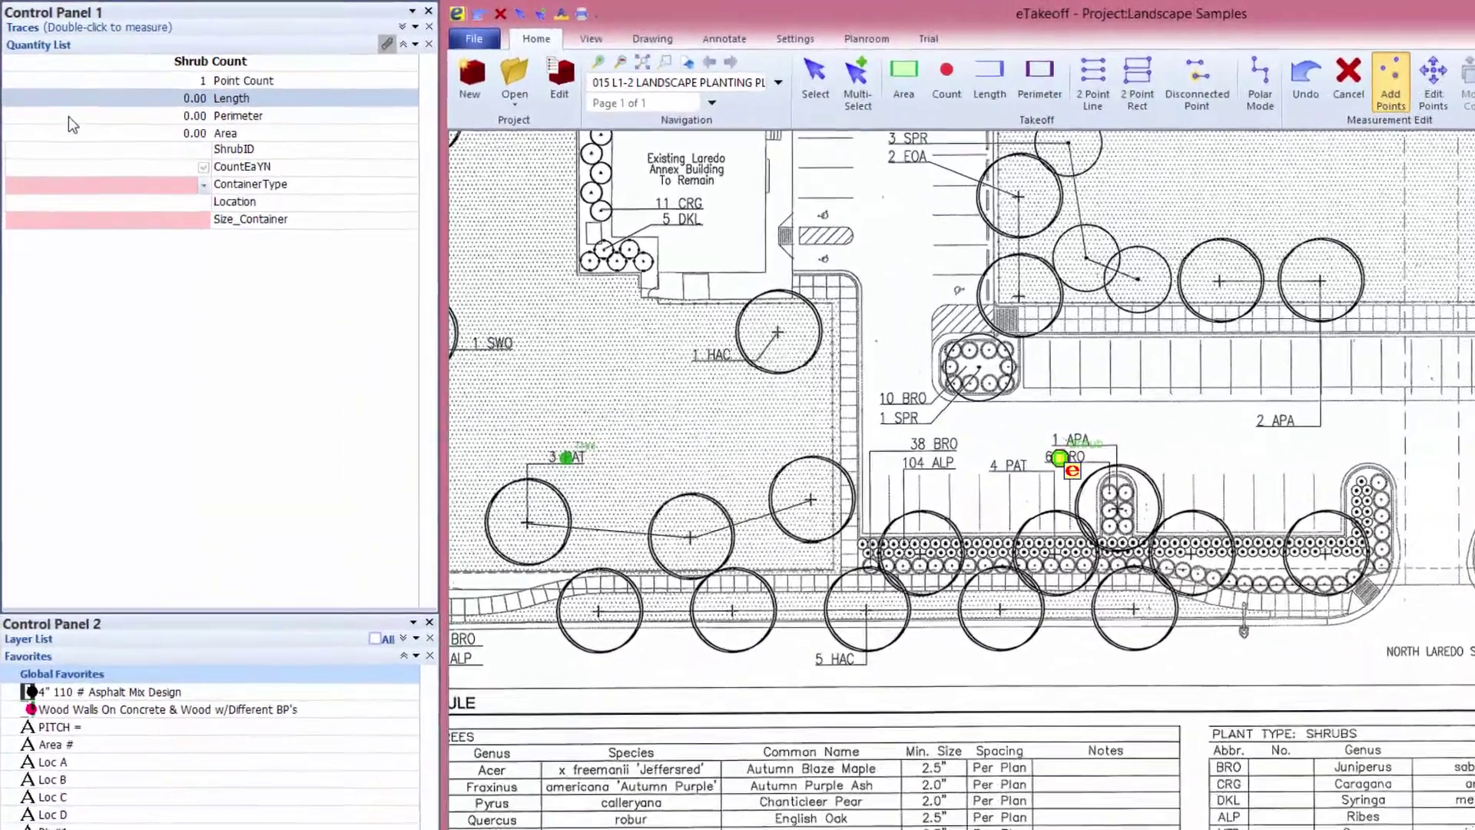
{"action": "left_click", "coordinate": [63, 152]}
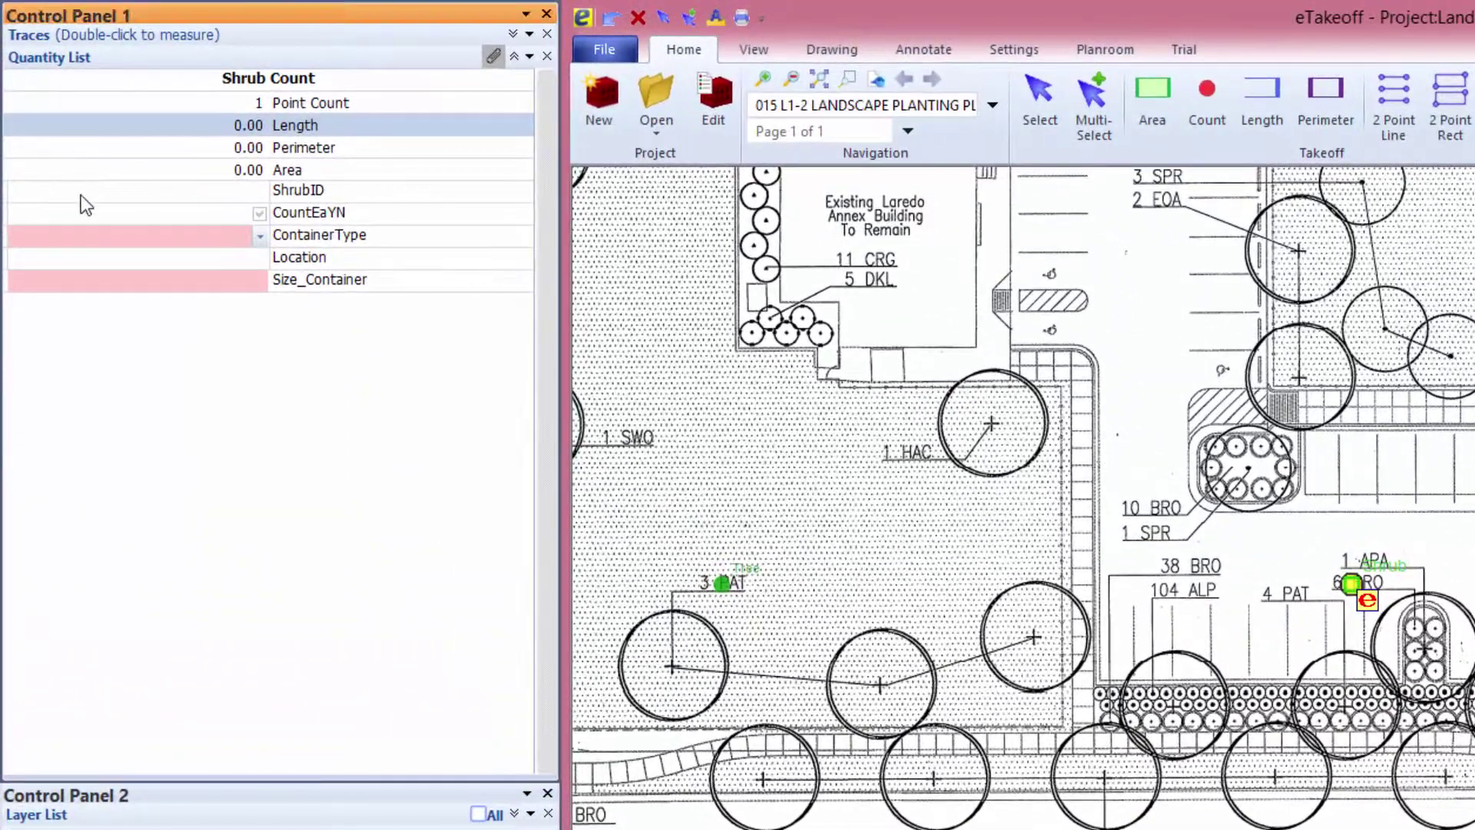
{"action": "type", "text": "Juniperus Sabina Buffa"}
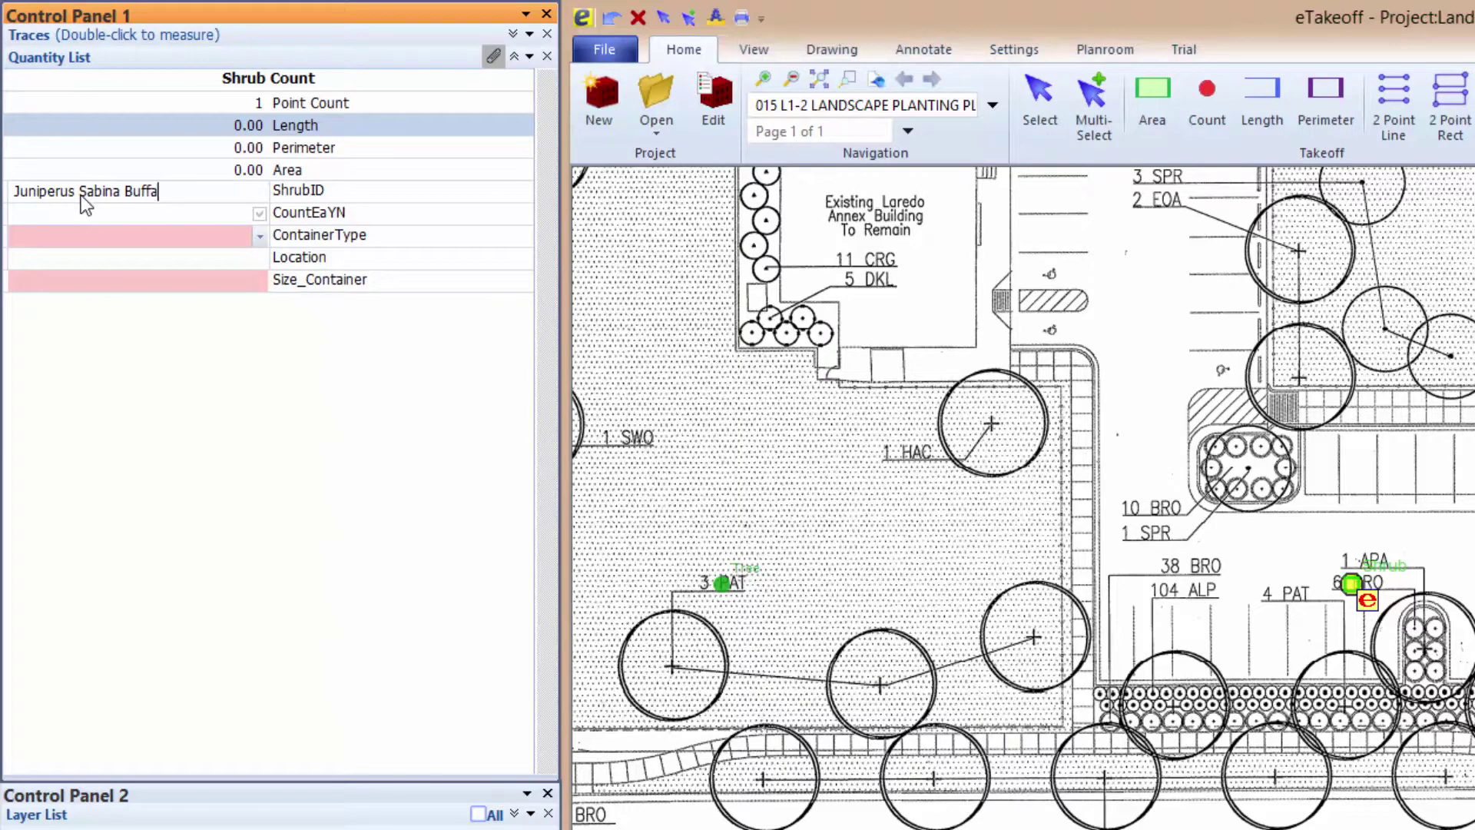
{"action": "type", "text": "lo"}
{"action": "left_click", "coordinate": [257, 218]}
{"action": "left_click", "coordinate": [259, 214]}
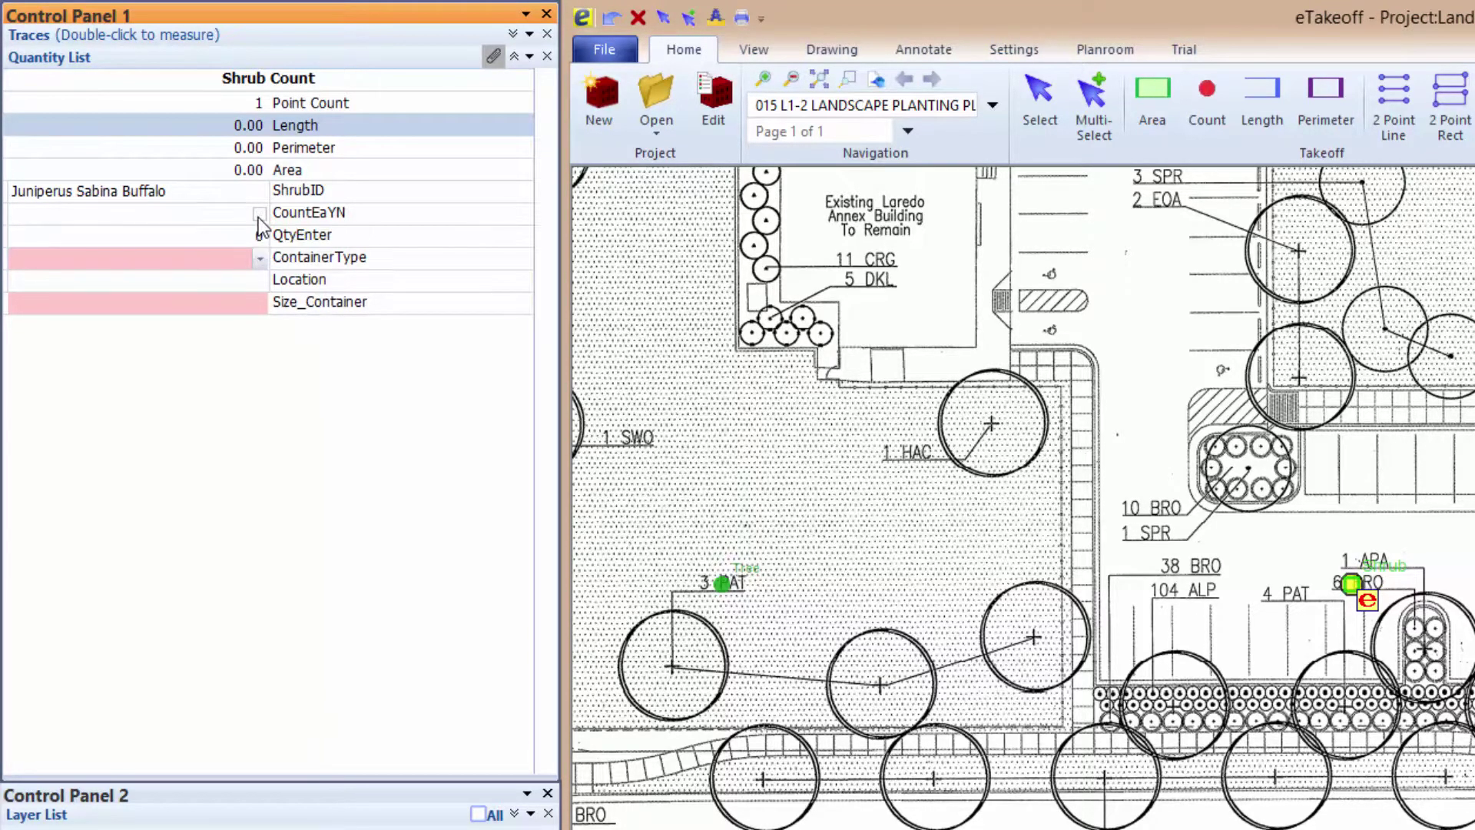
Set the BRO shrub's ContainerType to Nursery Pot (By Gallon) and its PottedGalSize to 5 Gallon
{"action": "left_click", "coordinate": [259, 258]}
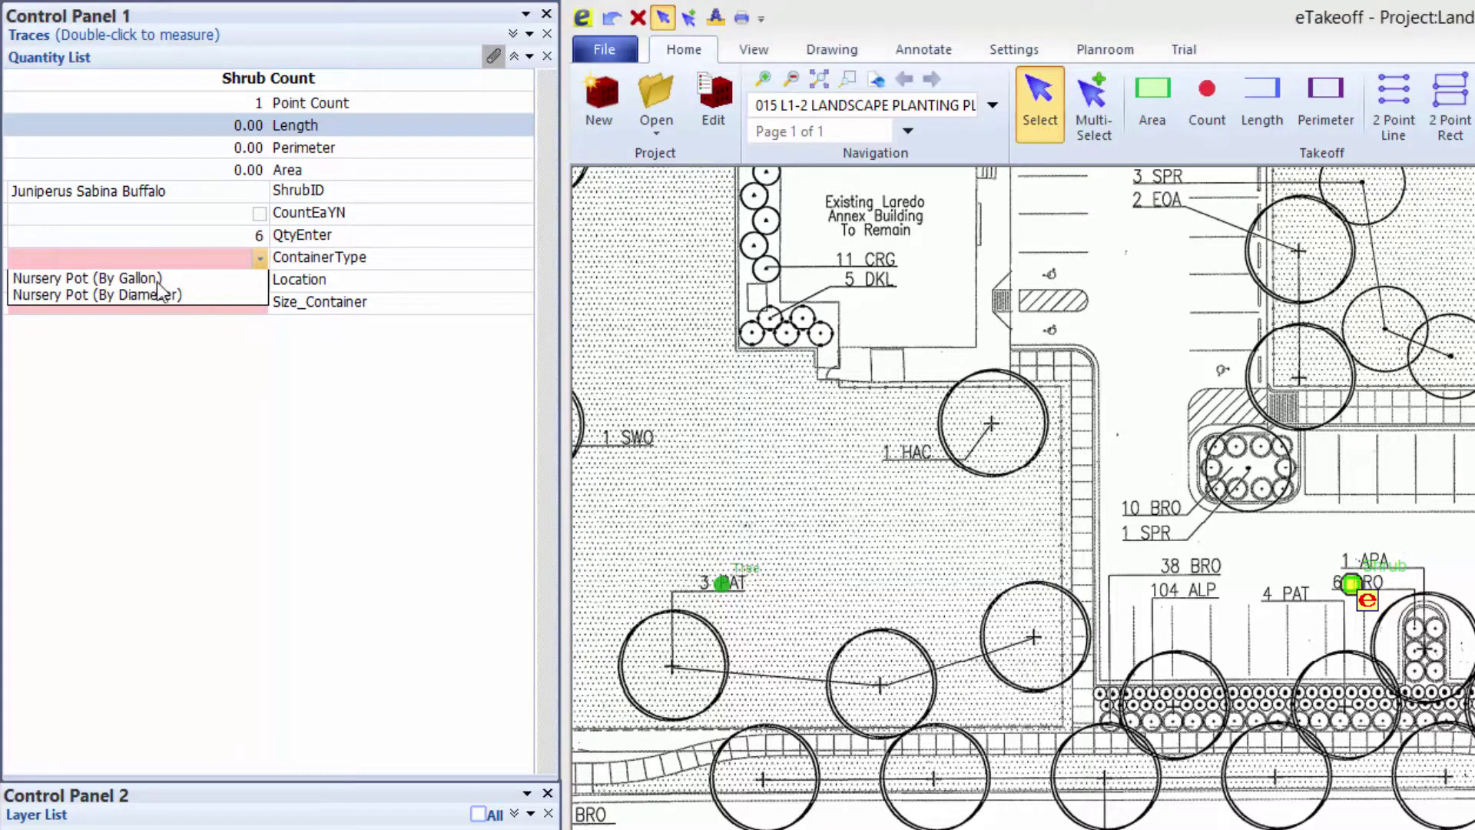
{"action": "left_click", "coordinate": [182, 279]}
{"action": "left_click", "coordinate": [259, 281]}
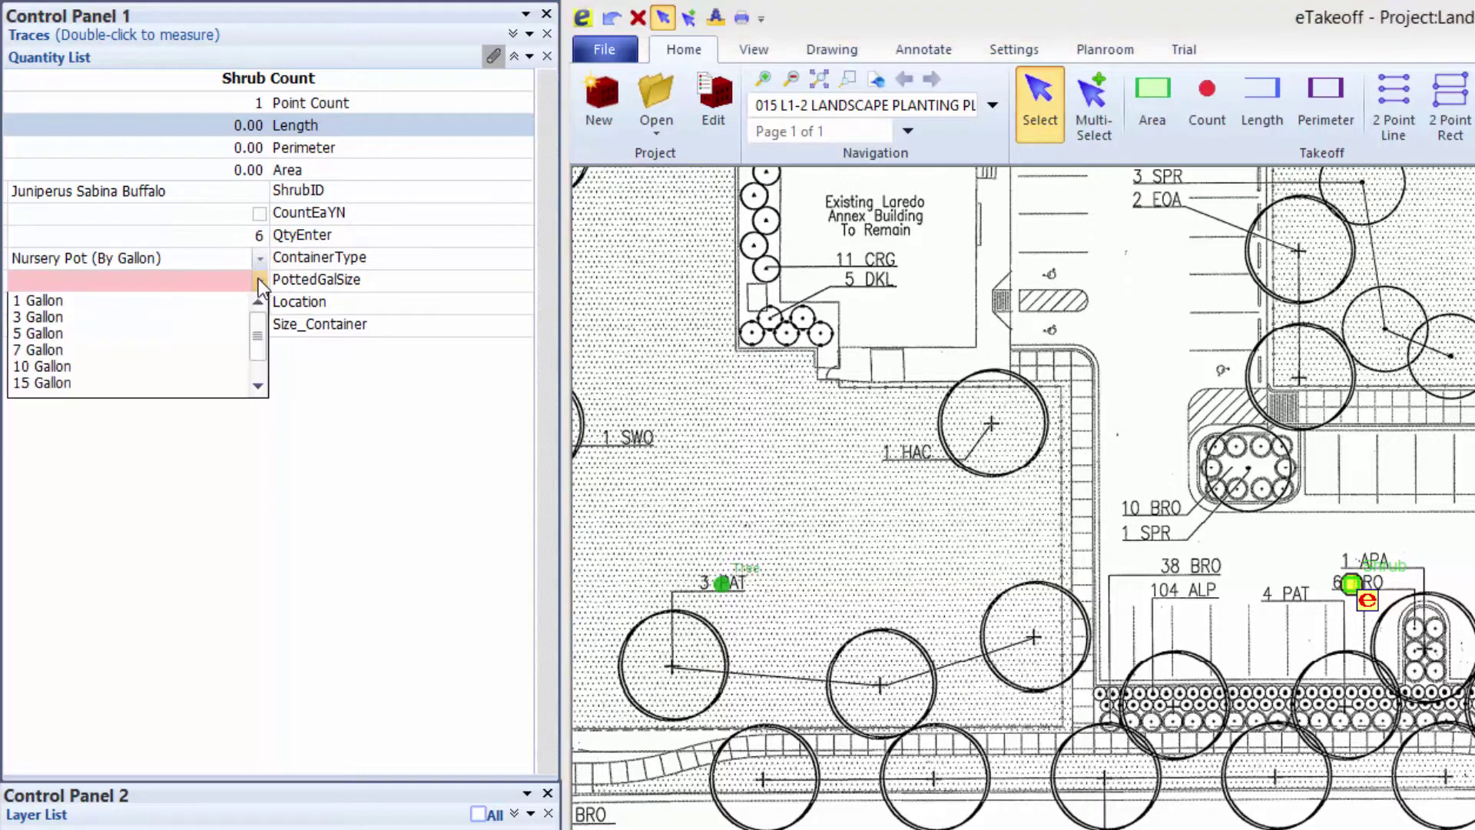
{"action": "left_click", "coordinate": [45, 335]}
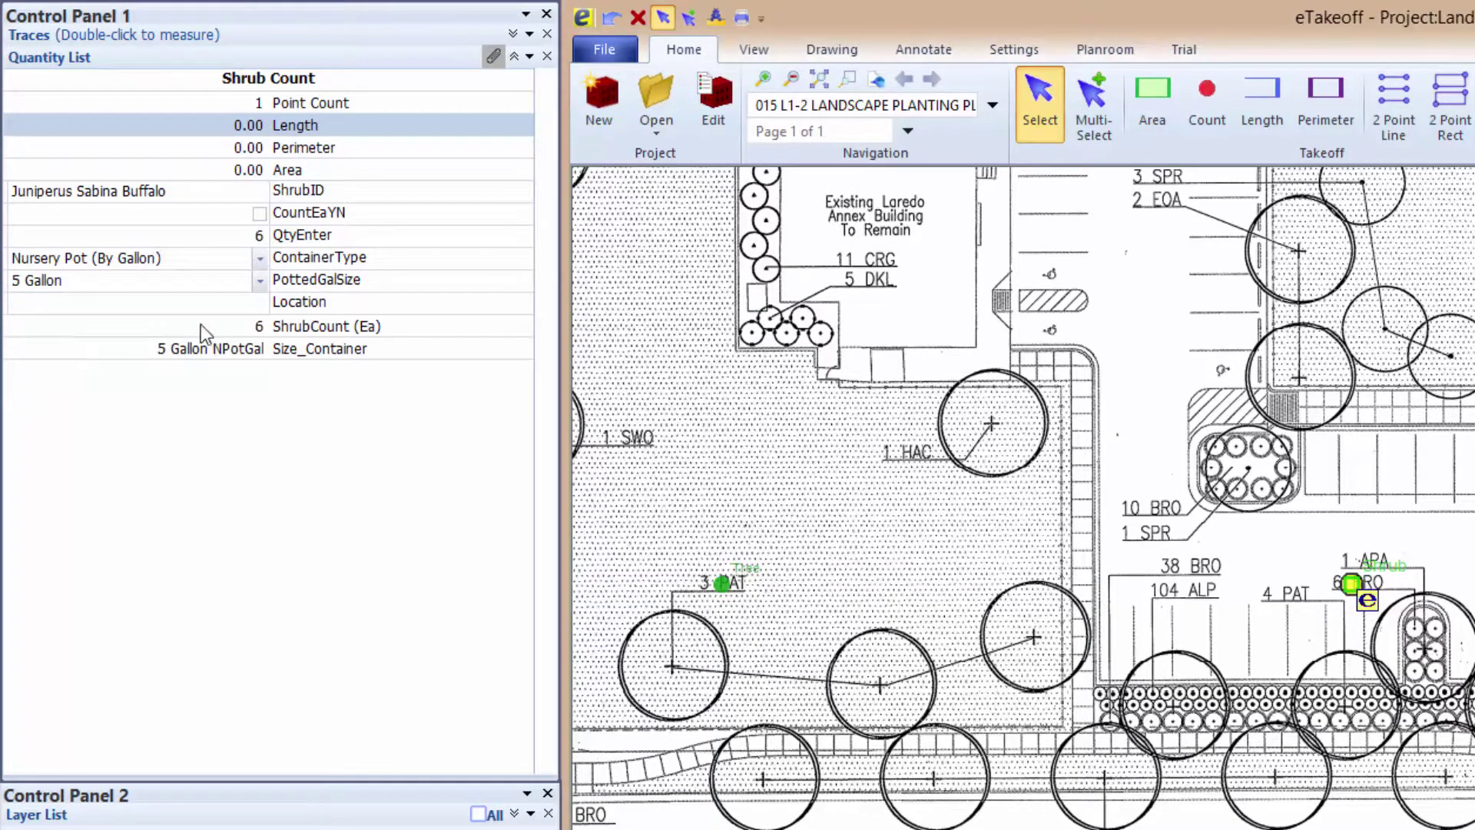
Set the BRO shrub count's Location to North Laredo St
{"action": "left_click", "coordinate": [214, 302]}
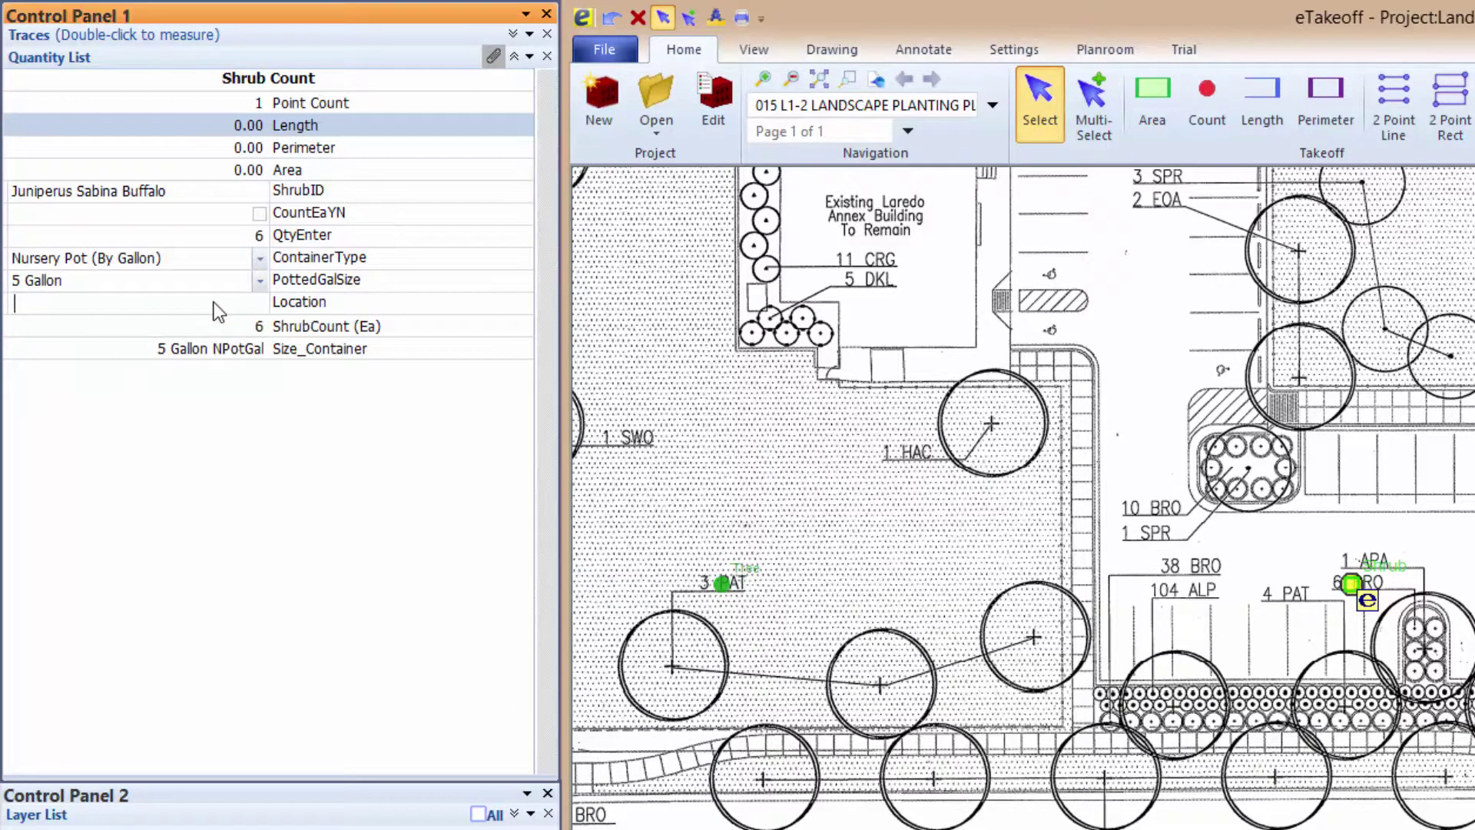
{"action": "type", "text": "North Laredo St"}
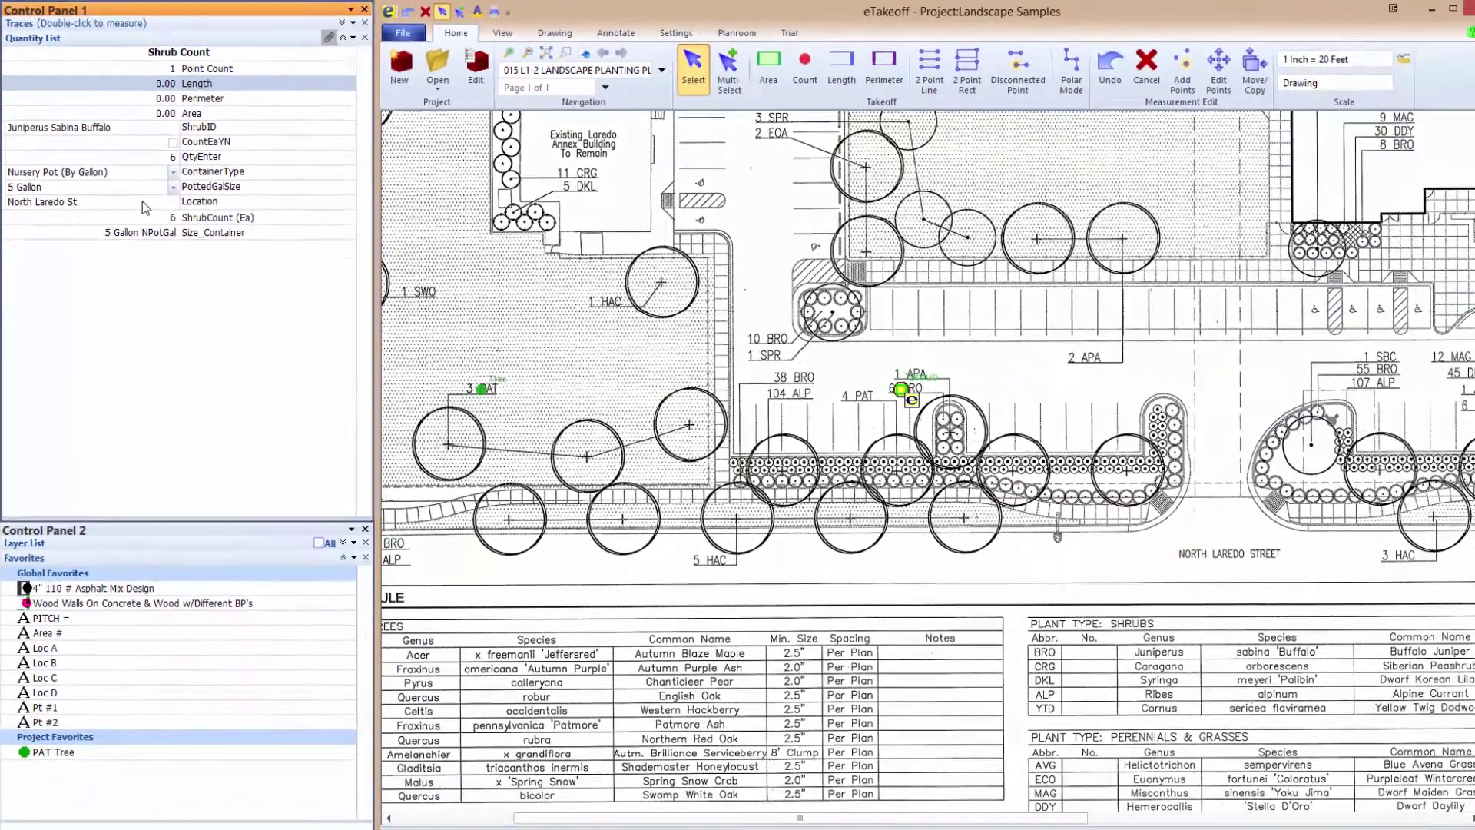
{"action": "key", "text": "Return"}
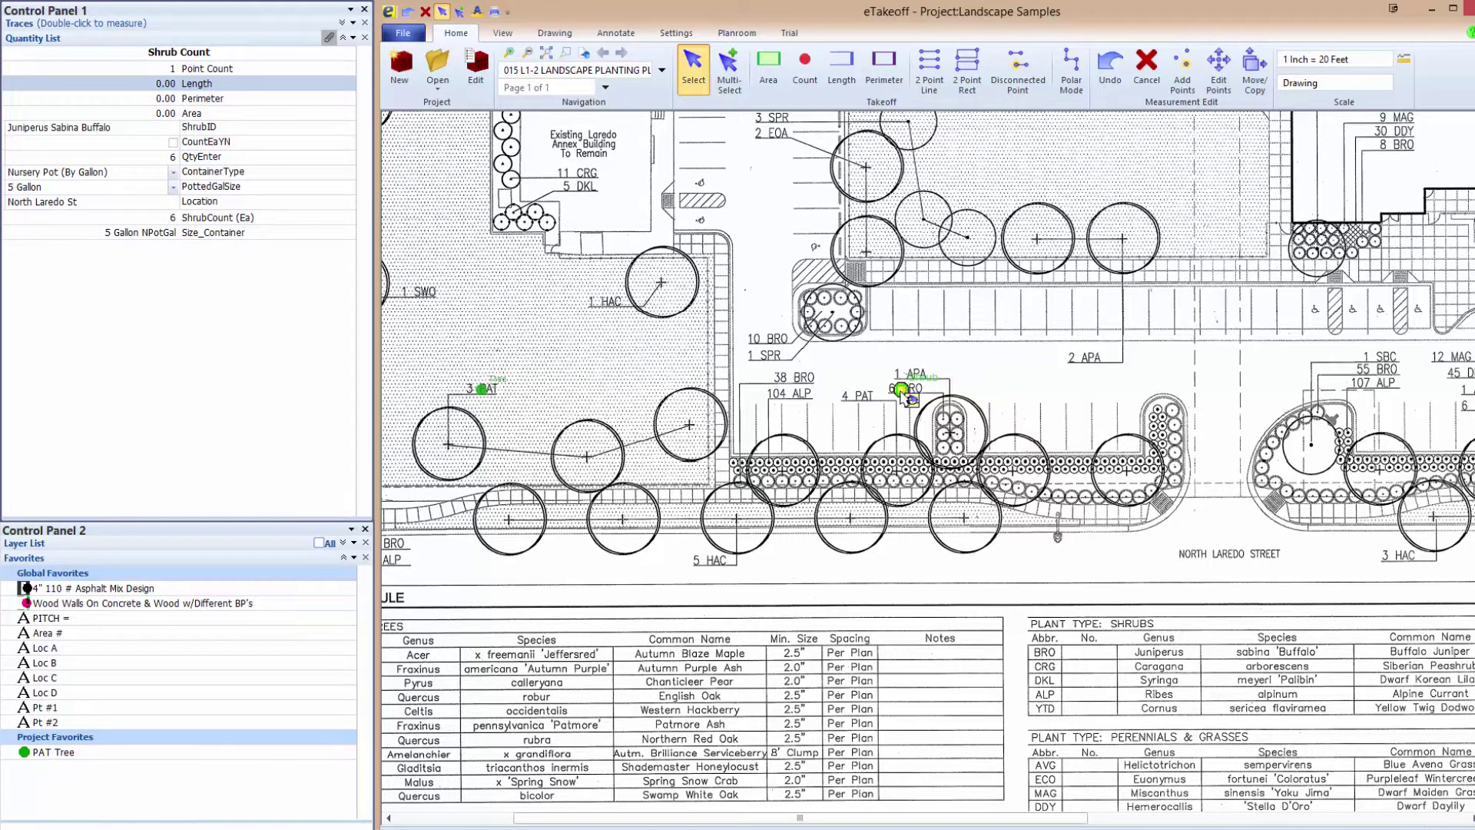
Add the BRO shrub count to the Project Favorites and change the favorite's description to BRO Shrub
{"action": "mouse_move", "coordinate": [907, 396]}
{"action": "left_mouse_down"}
{"action": "mouse_move", "coordinate": [638, 646]}
{"action": "mouse_move", "coordinate": [235, 791]}
{"action": "mouse_move", "coordinate": [215, 778]}
{"action": "left_mouse_up"}
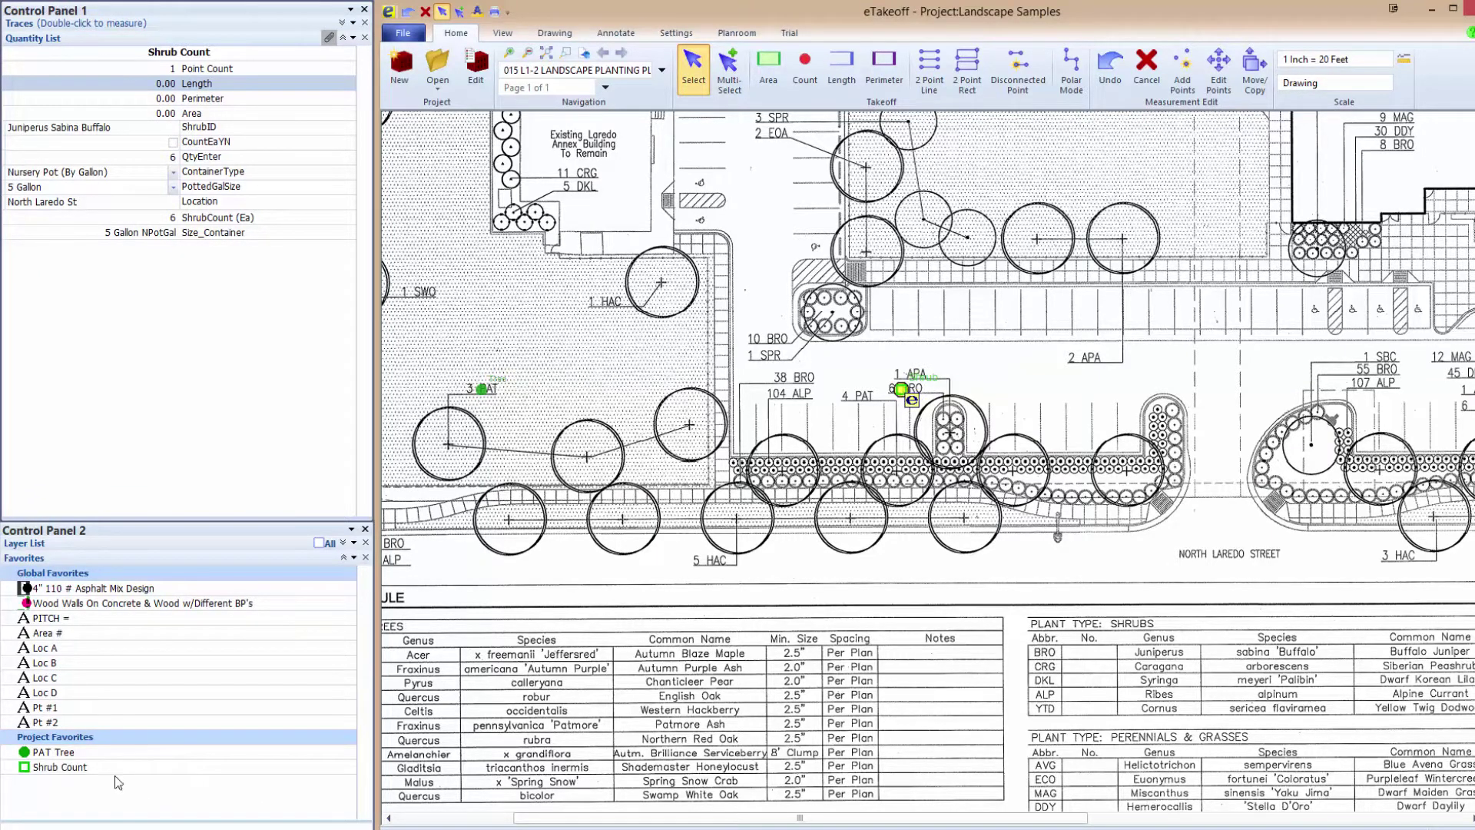
{"action": "right_click", "coordinate": [74, 769]}
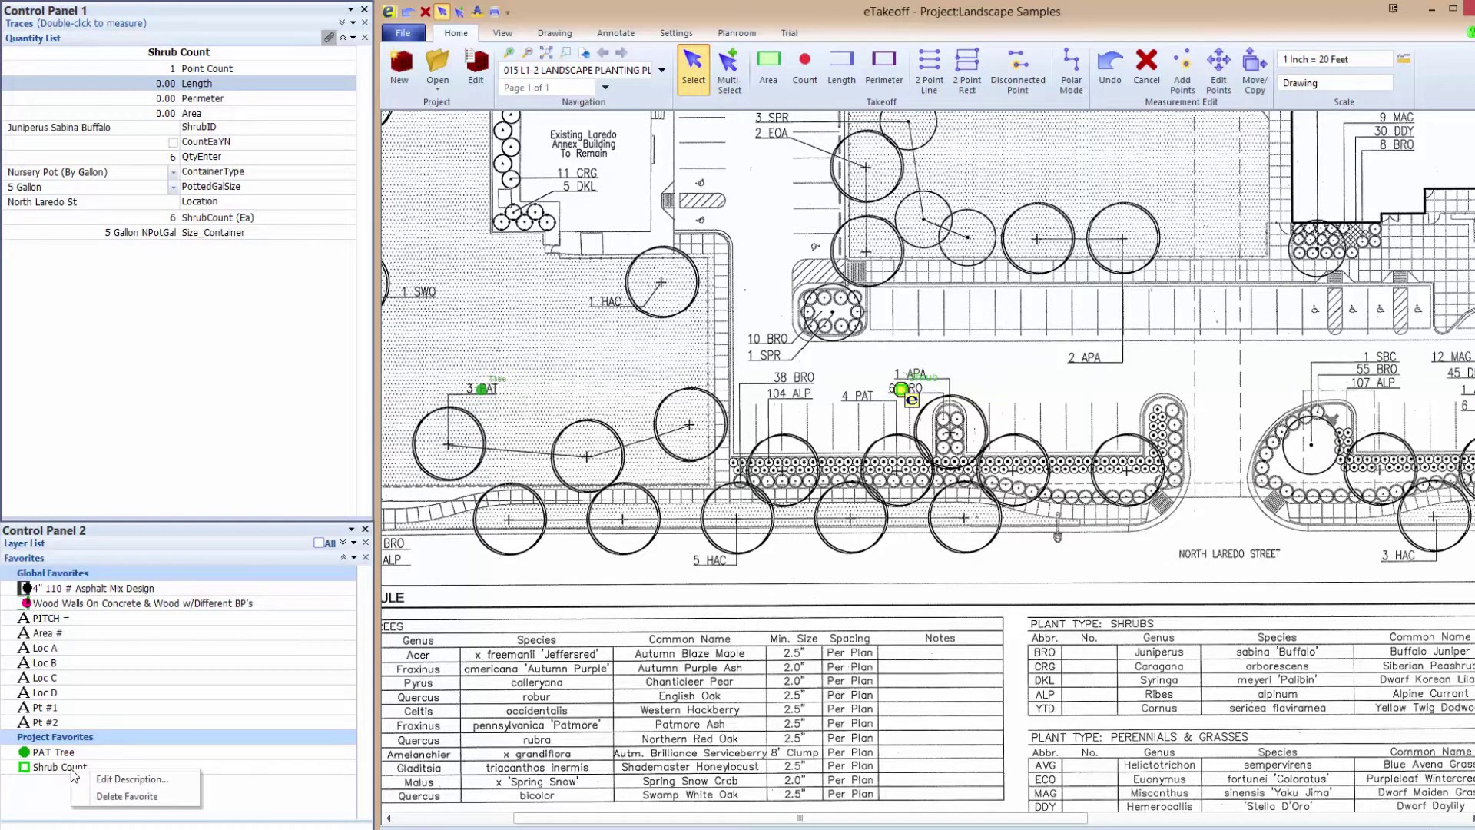
{"action": "left_click", "coordinate": [116, 778]}
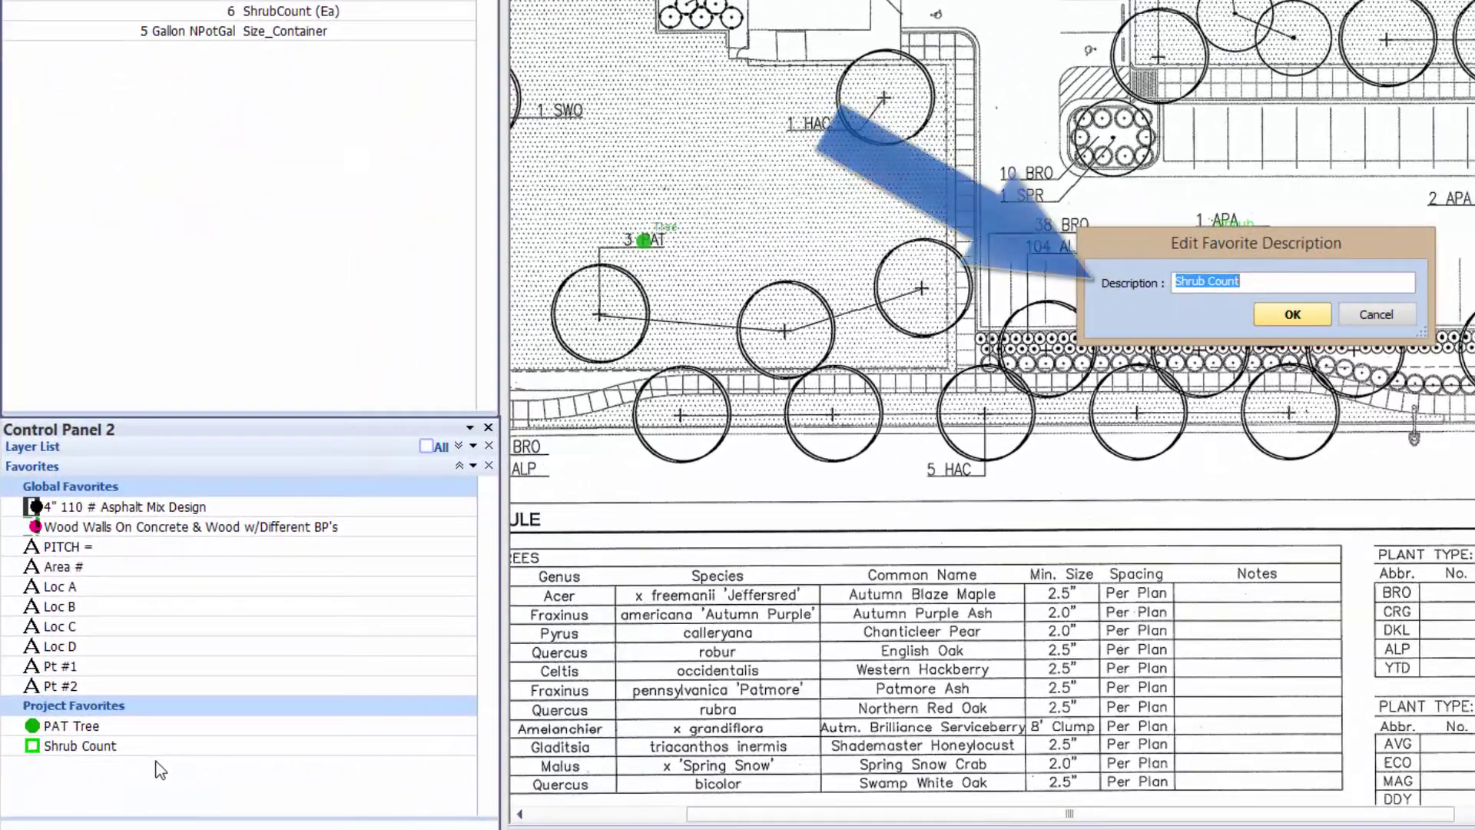
{"action": "type", "text": "B"}
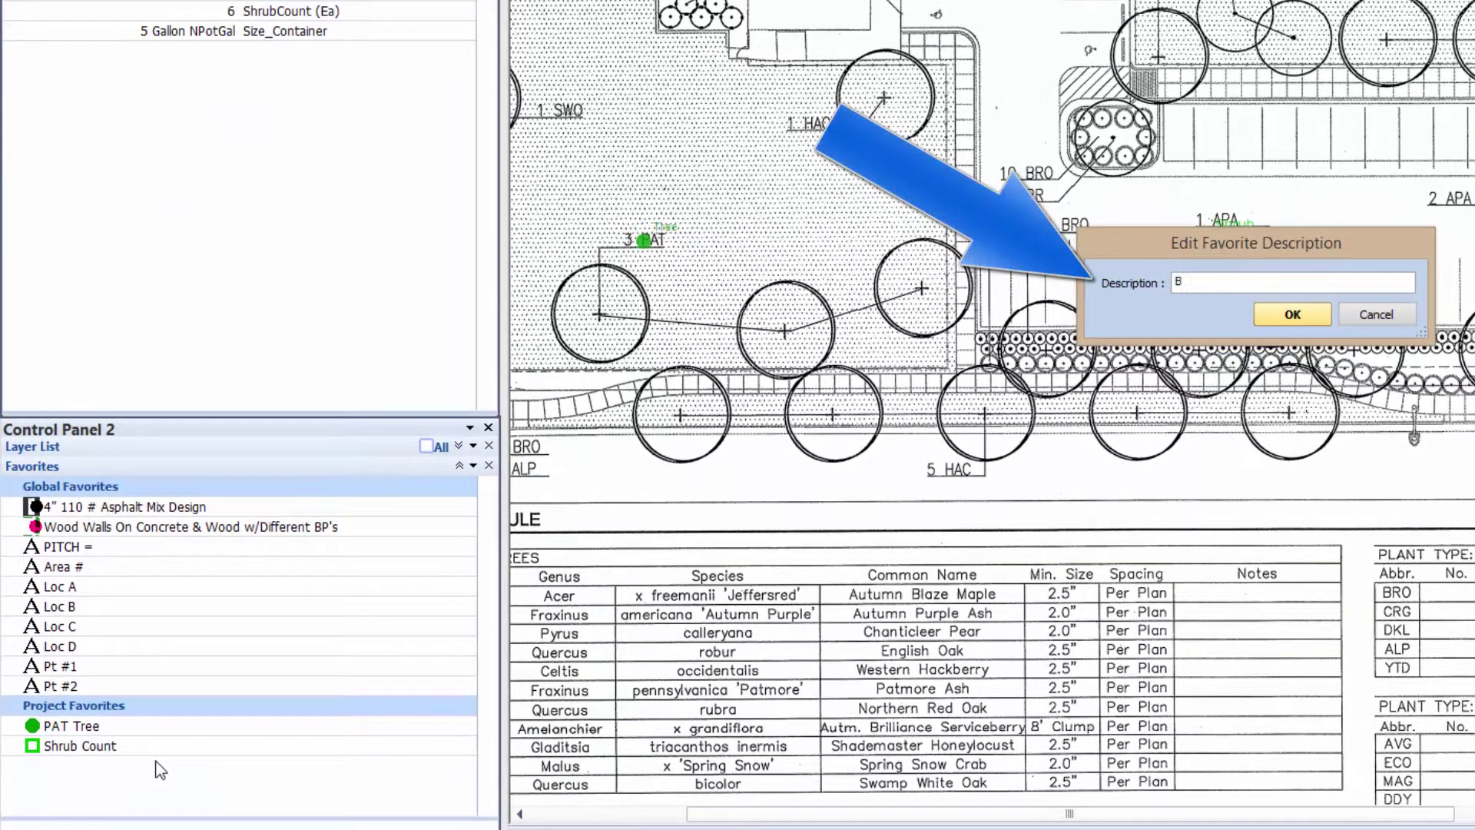
{"action": "type", "text": "RO S"}
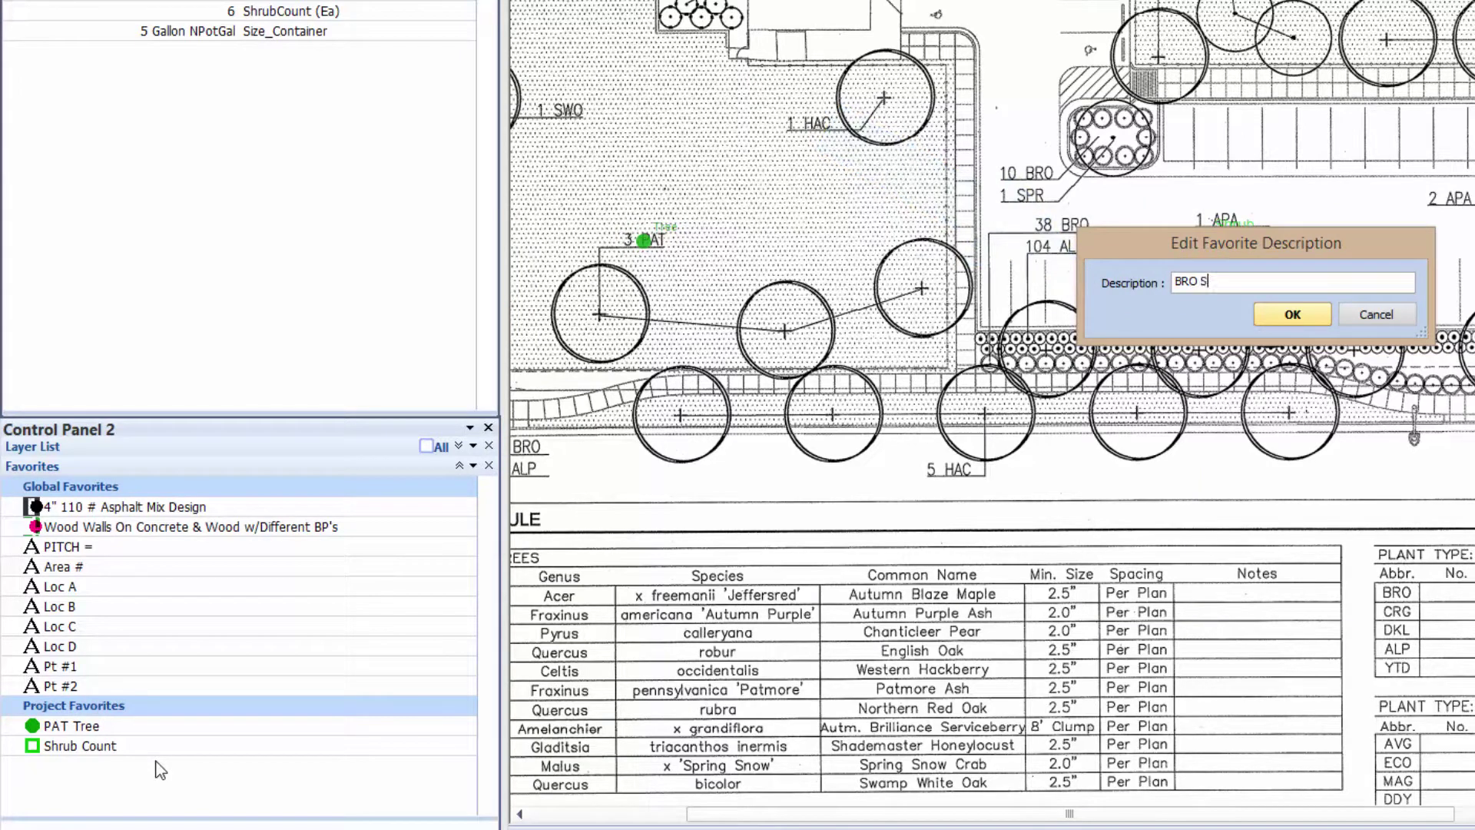
{"action": "type", "text": "hrub"}
{"action": "left_click", "coordinate": [1293, 313]}
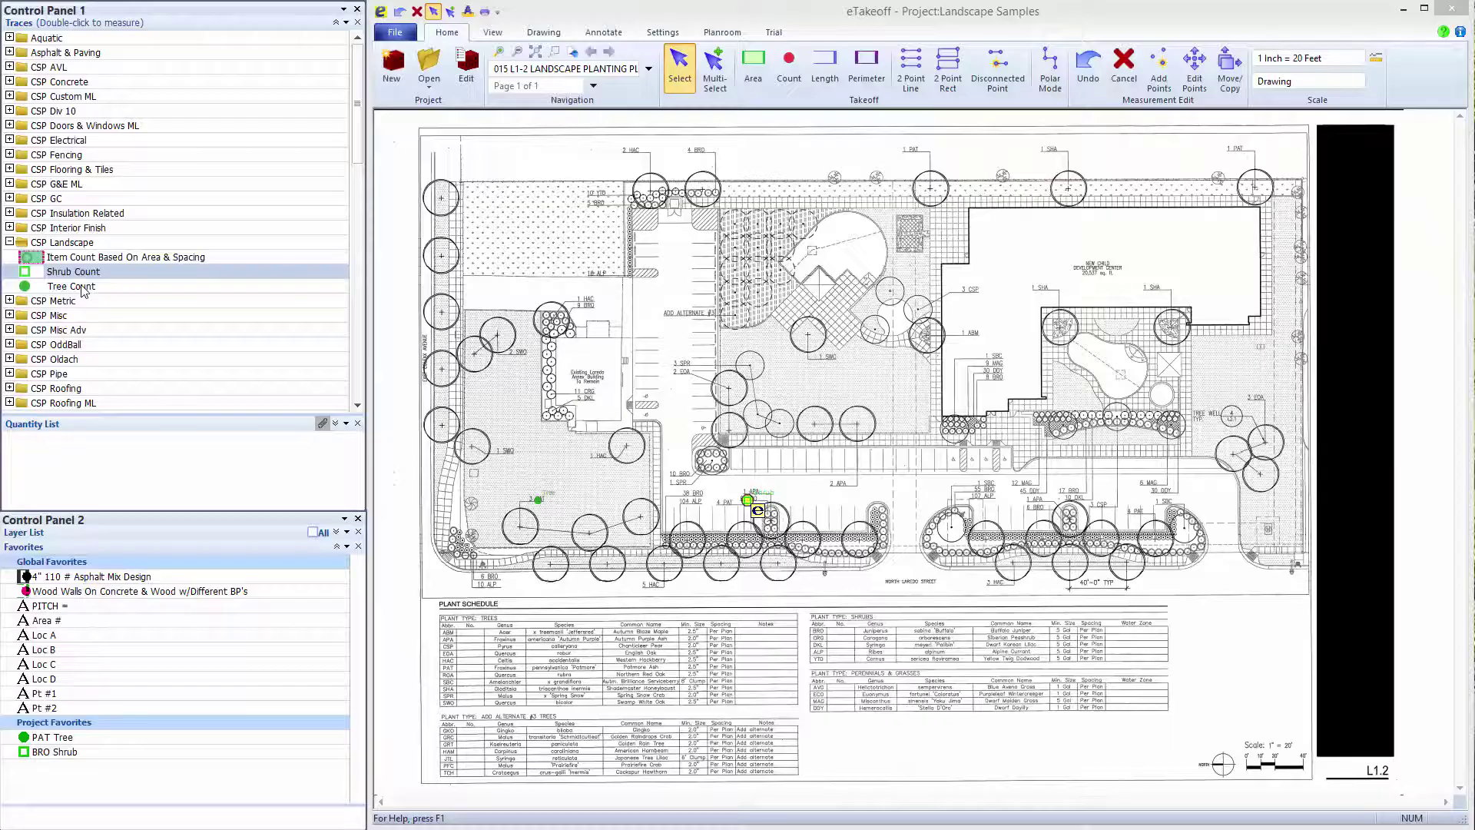
Start a Tree Count from the CSP Landscape traces and place its point on the 1 SHA label along the plan's upper edge
{"action": "left_click", "coordinate": [70, 286]}
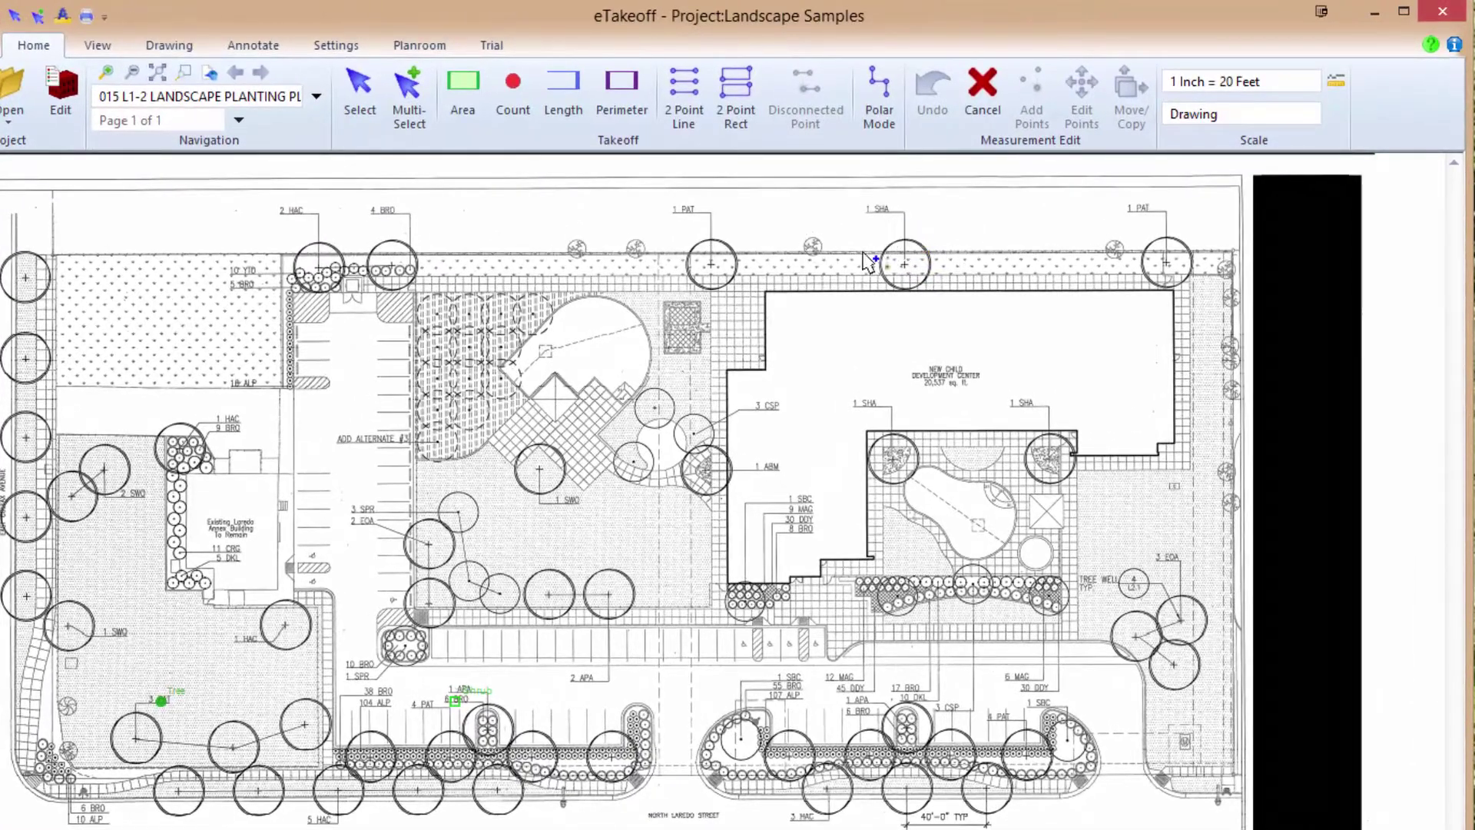
{"action": "left_click", "coordinate": [888, 222]}
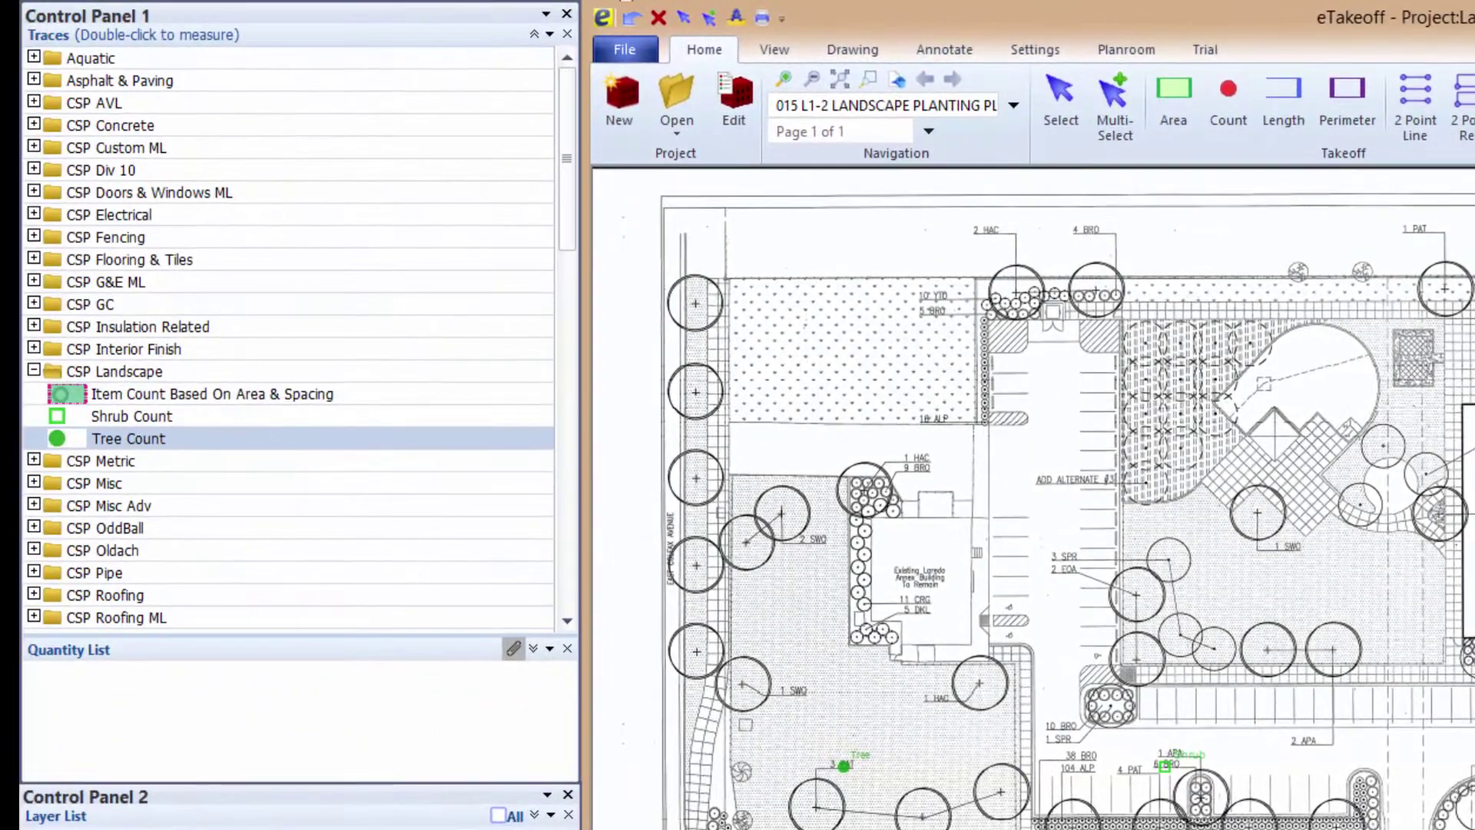
{"action": "left_click", "coordinate": [534, 37]}
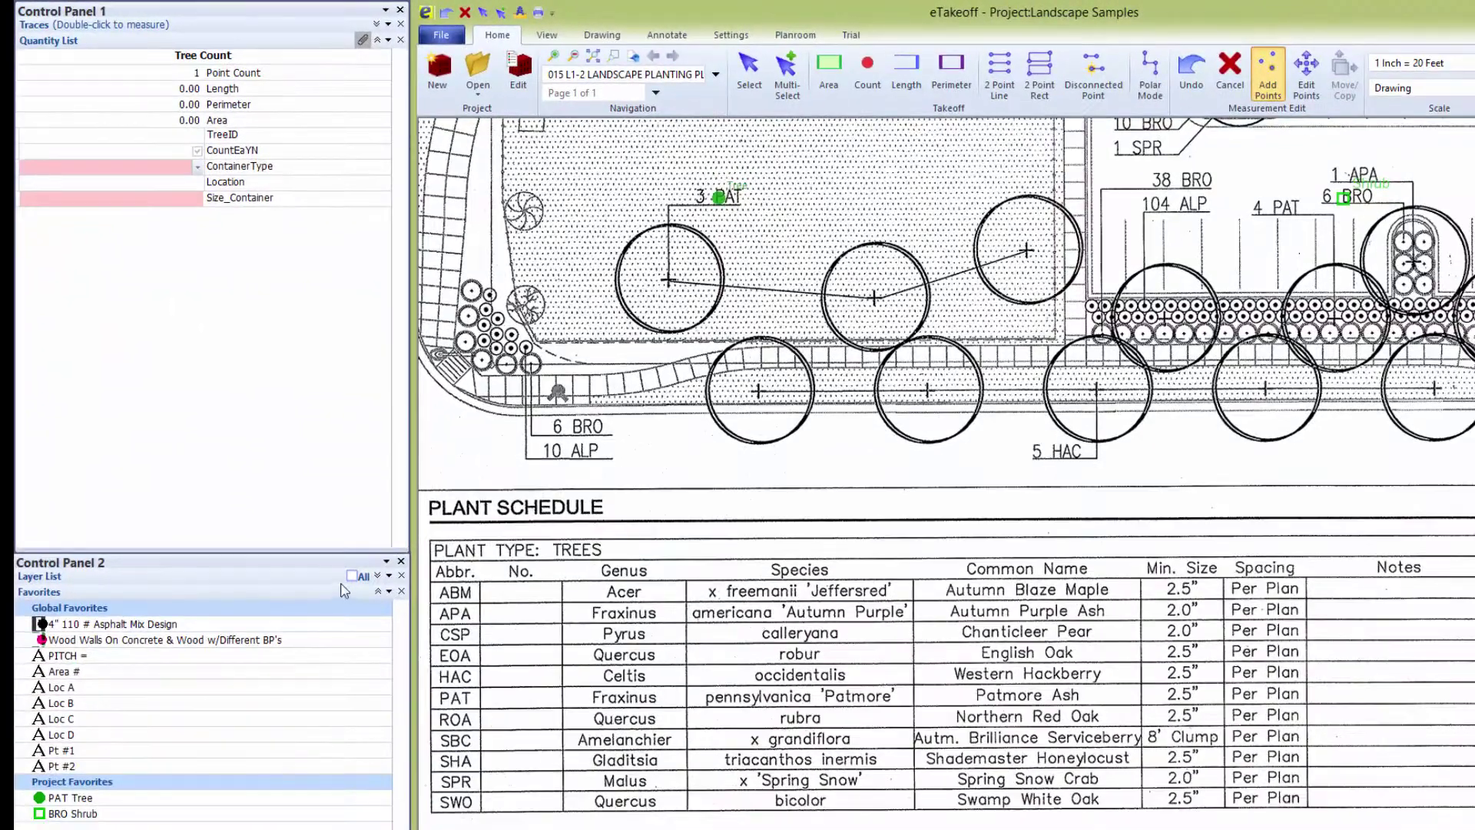
Set the SHA tree count's TreeID to Gladitsia Tracanthos Inermis
{"action": "left_click", "coordinate": [154, 136]}
{"action": "type", "text": "Gla"}
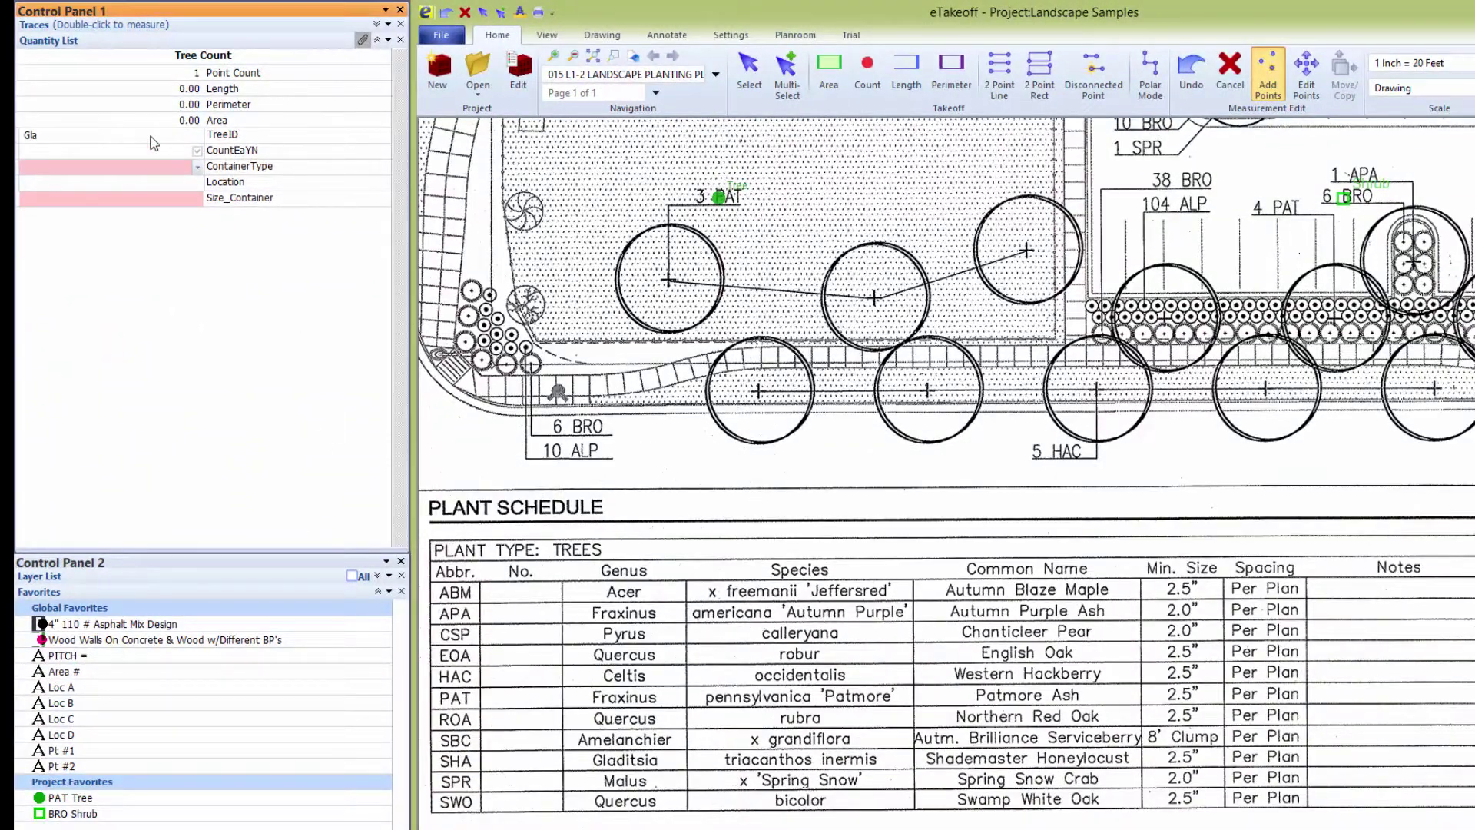
{"action": "type", "text": "ditsia Tr"}
{"action": "type", "text": "acanthos Inermis"}
{"action": "left_click", "coordinate": [170, 171]}
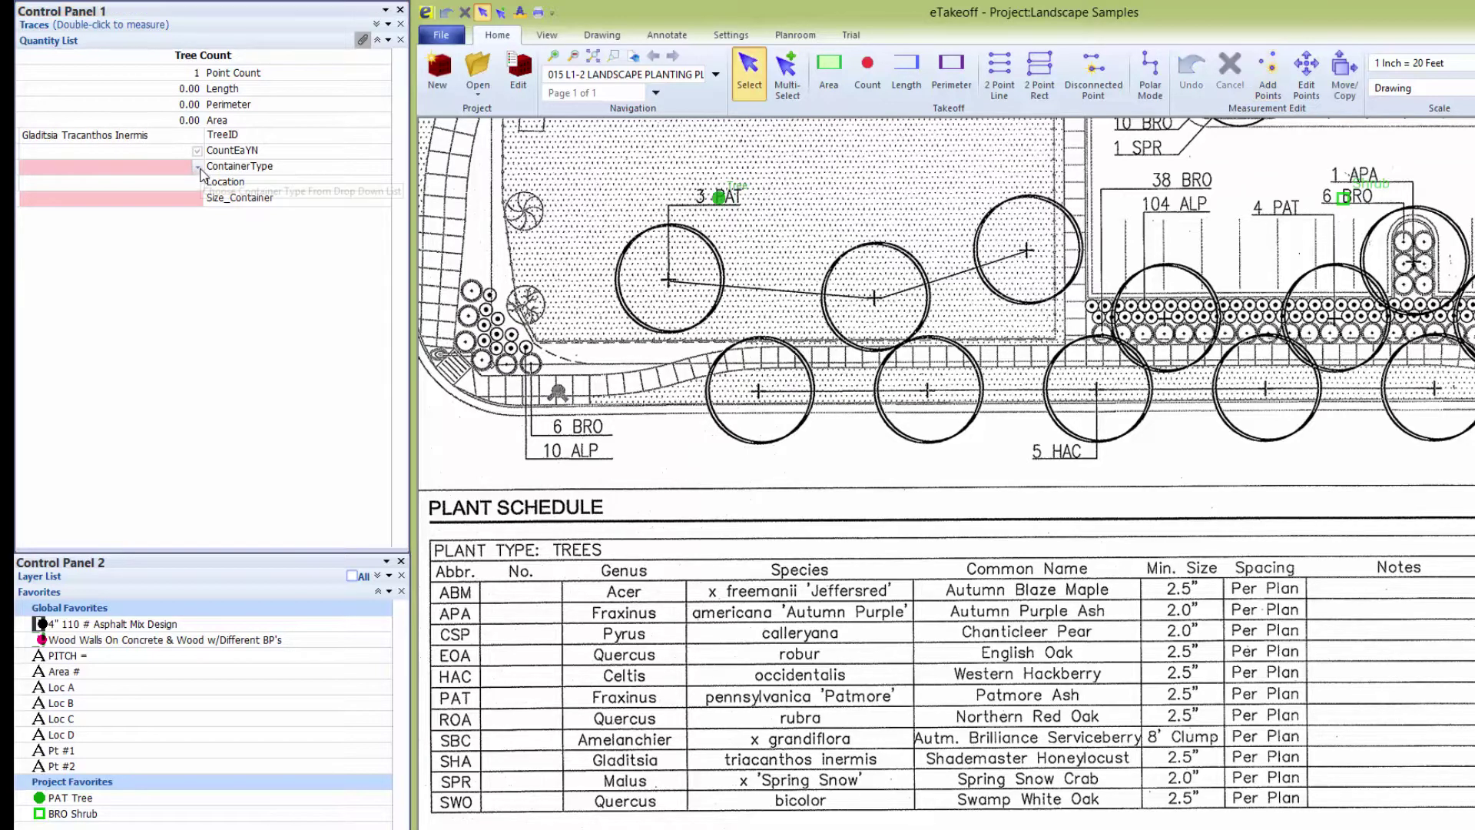
Set the SHA tree's ContainerType to Balled & Burlapped ('B & B') and its CaliperTrunkSize to Tree Trunk Dia = 2 1/2"
{"action": "left_click", "coordinate": [198, 168]}
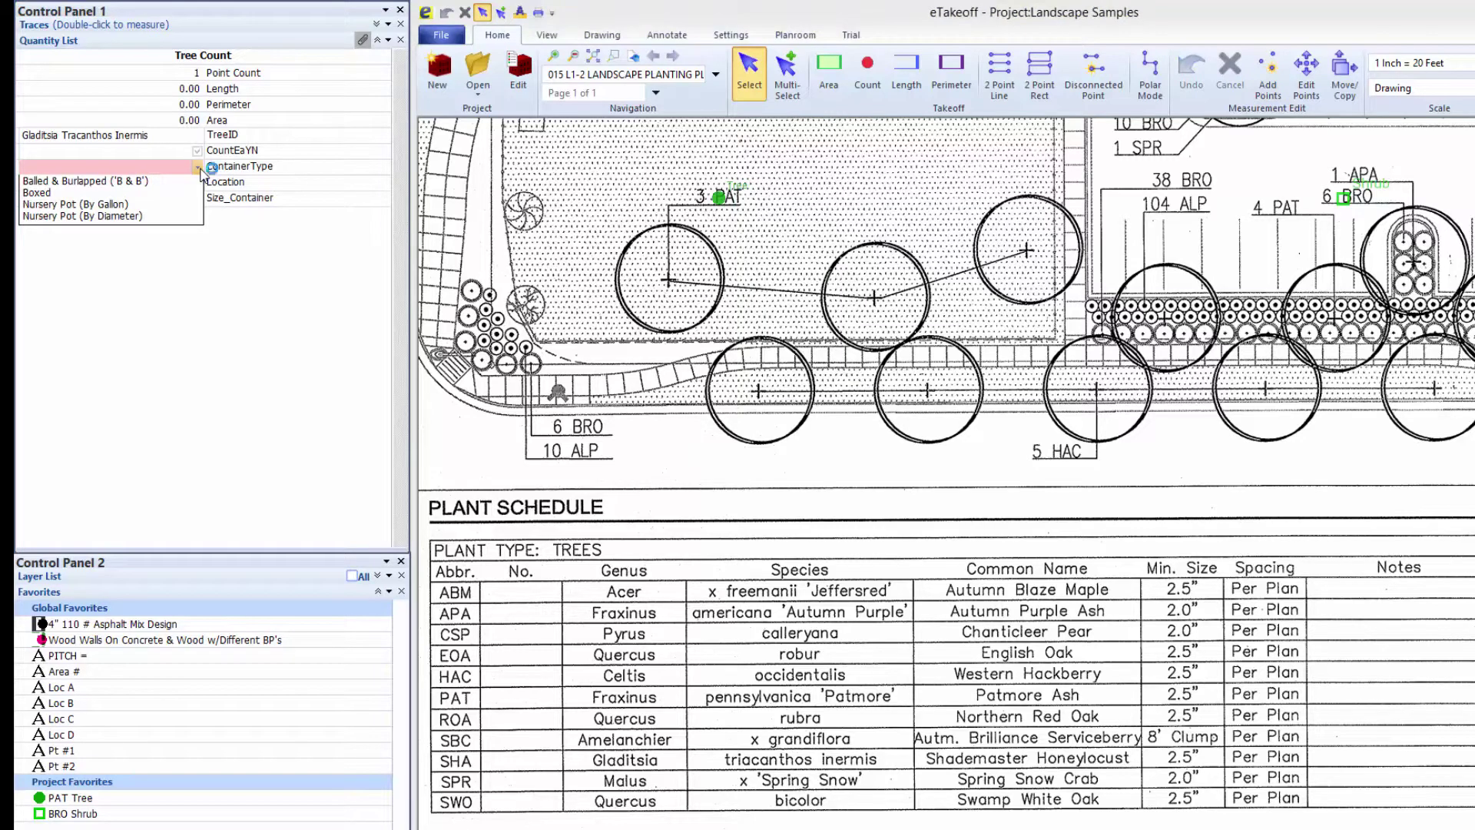
{"action": "left_click", "coordinate": [166, 181]}
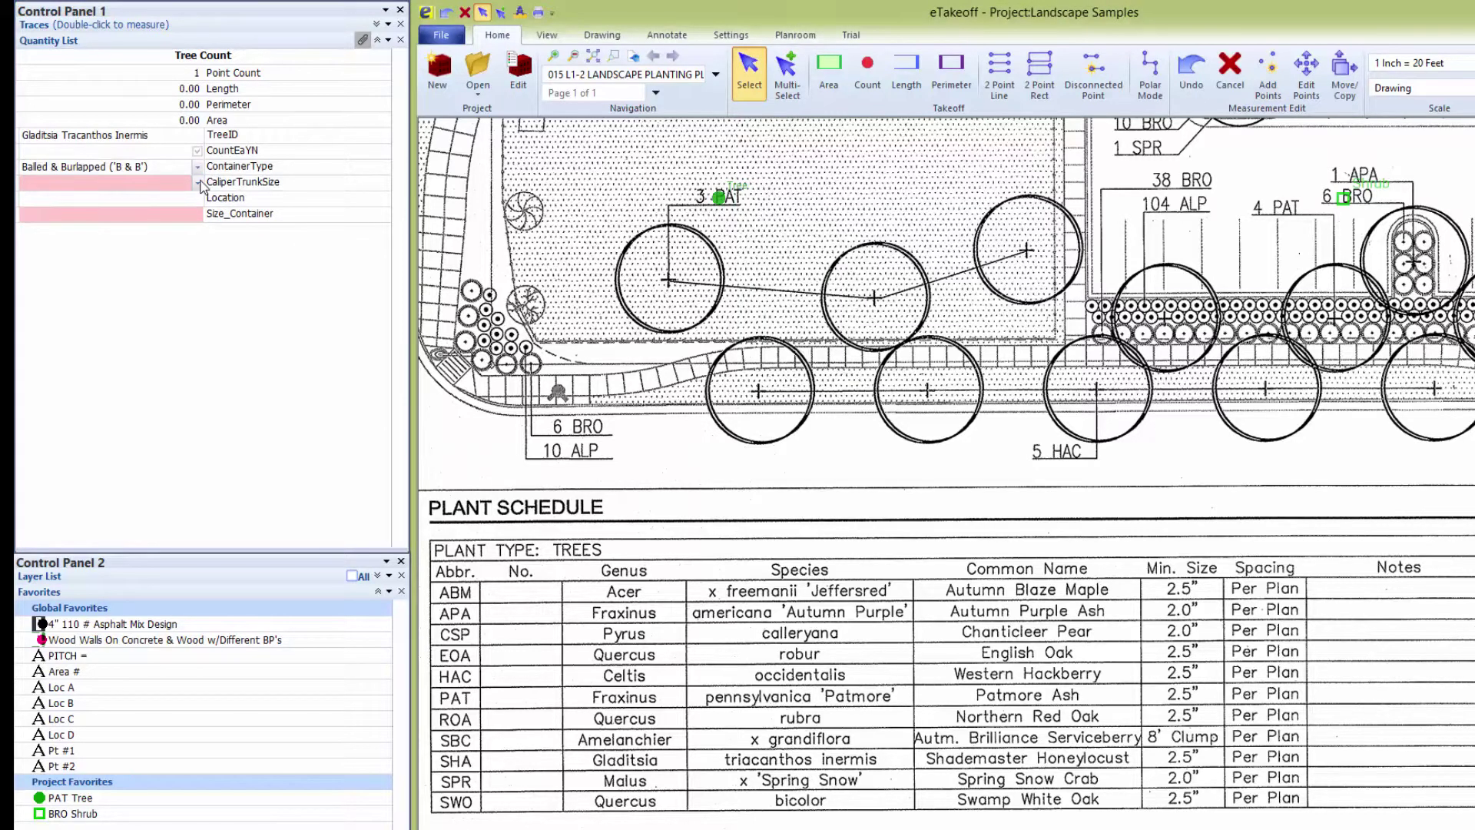
{"action": "left_click", "coordinate": [198, 182]}
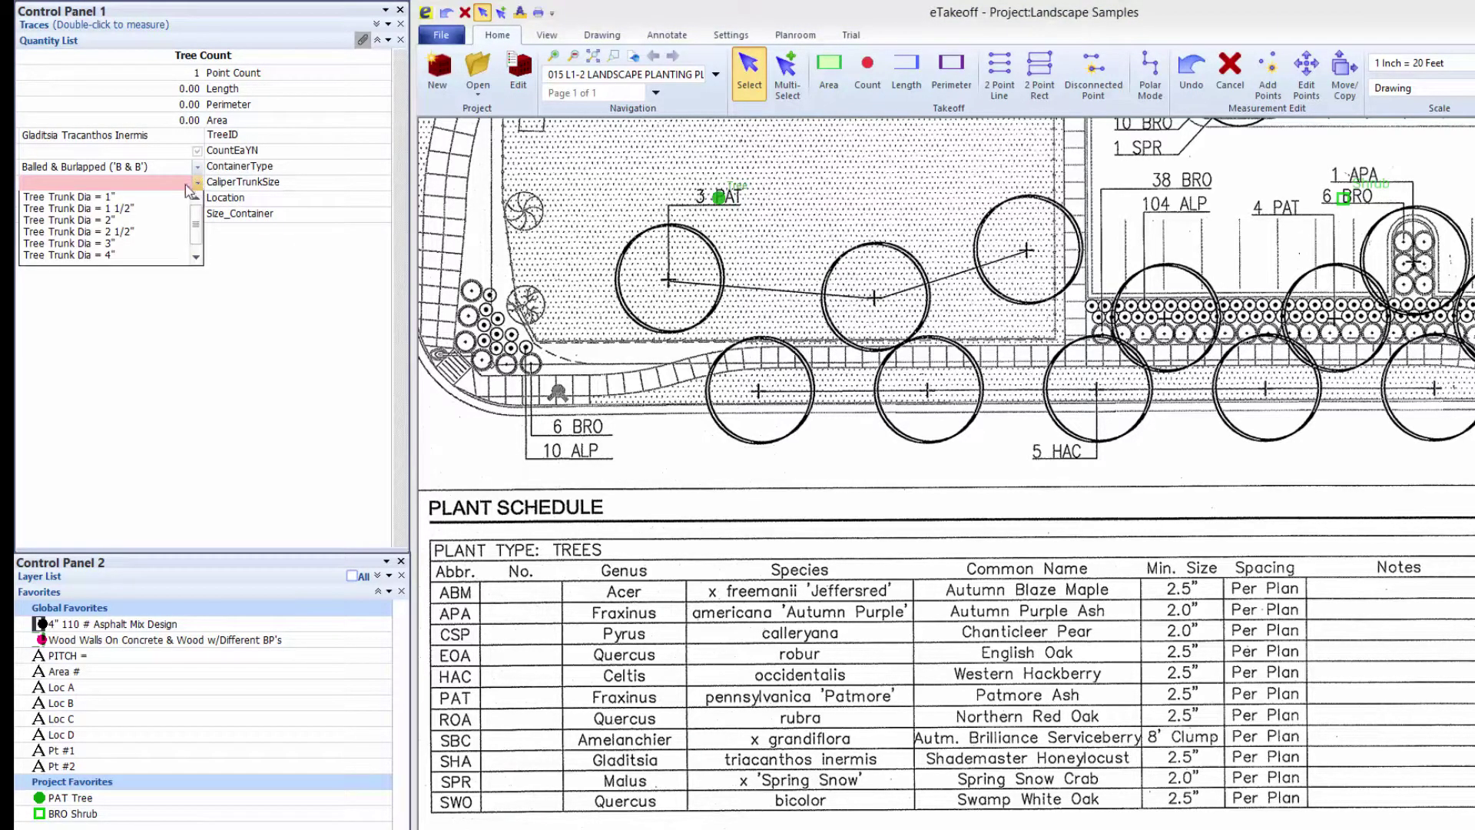
{"action": "left_click", "coordinate": [120, 232]}
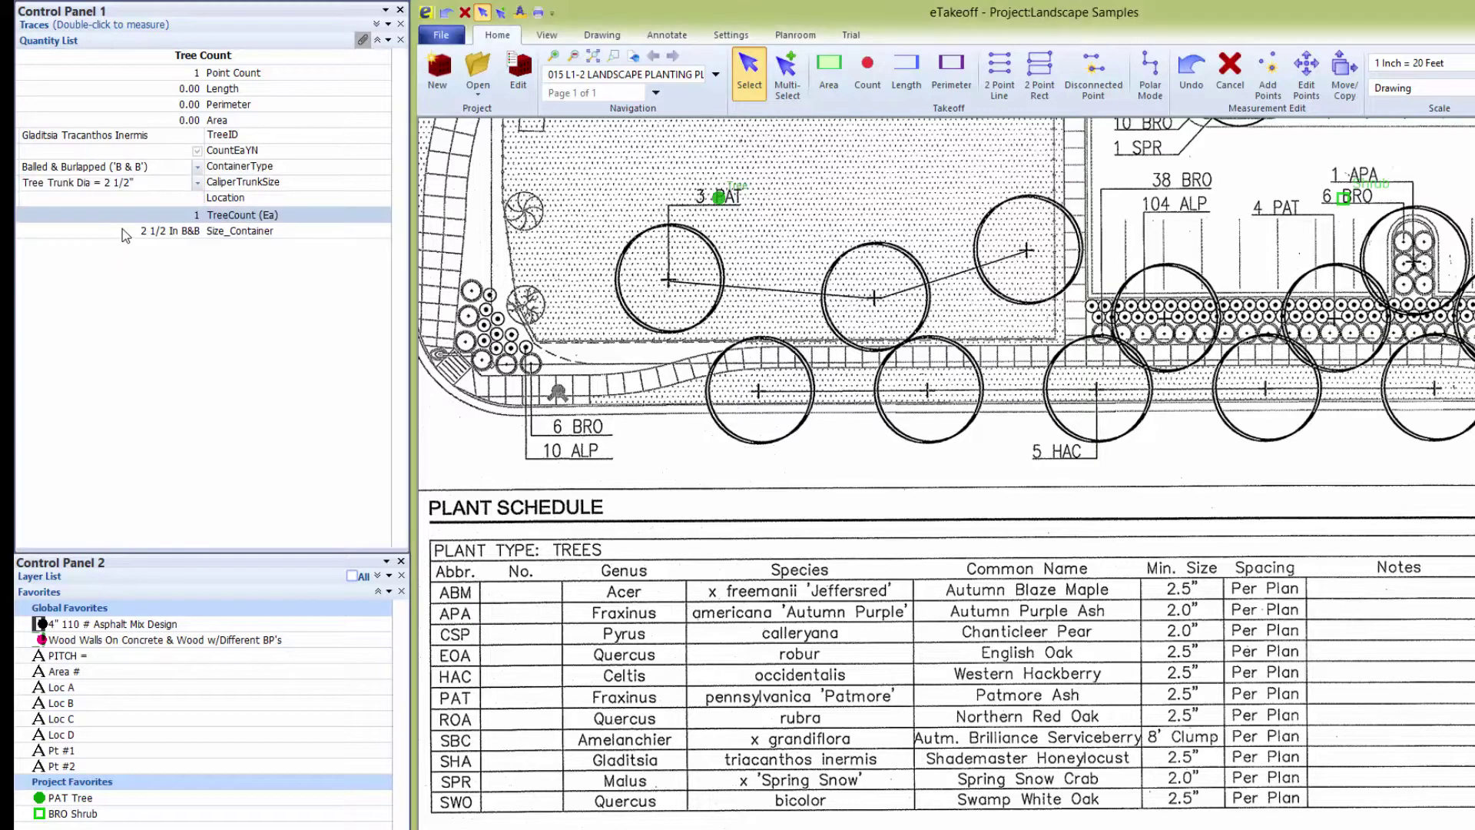
Set the SHA tree count's Location to East Side
{"action": "left_click", "coordinate": [186, 197]}
{"action": "type", "text": "East Side"}
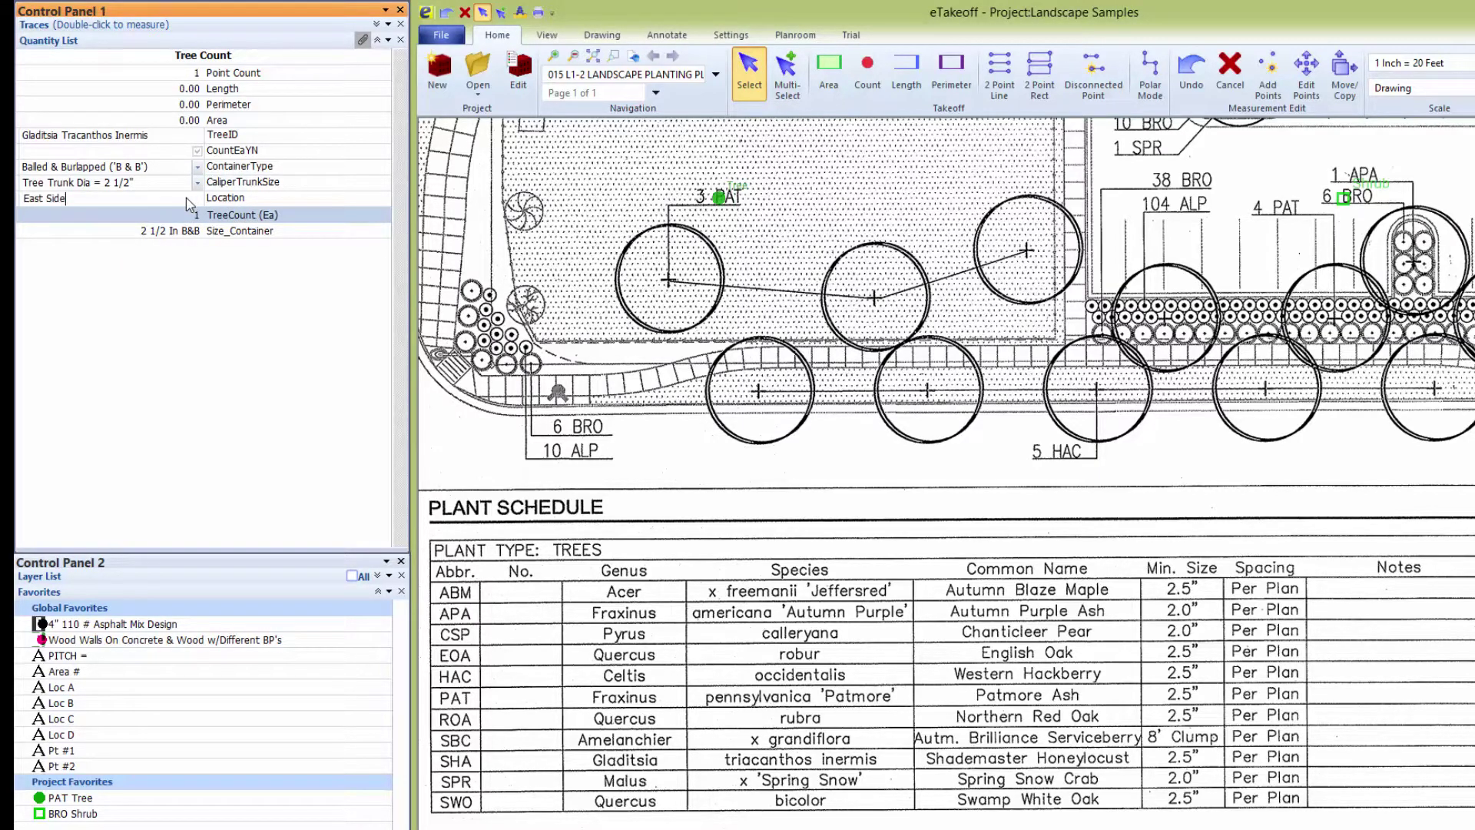
{"action": "key", "text": "Return"}
Add the SHA tree count to the Project Favorites and change the favorite's description to SHA Tree Single
{"action": "scroll", "coordinate": [613, 355], "scroll_direction": "down", "scroll_amount": 1}
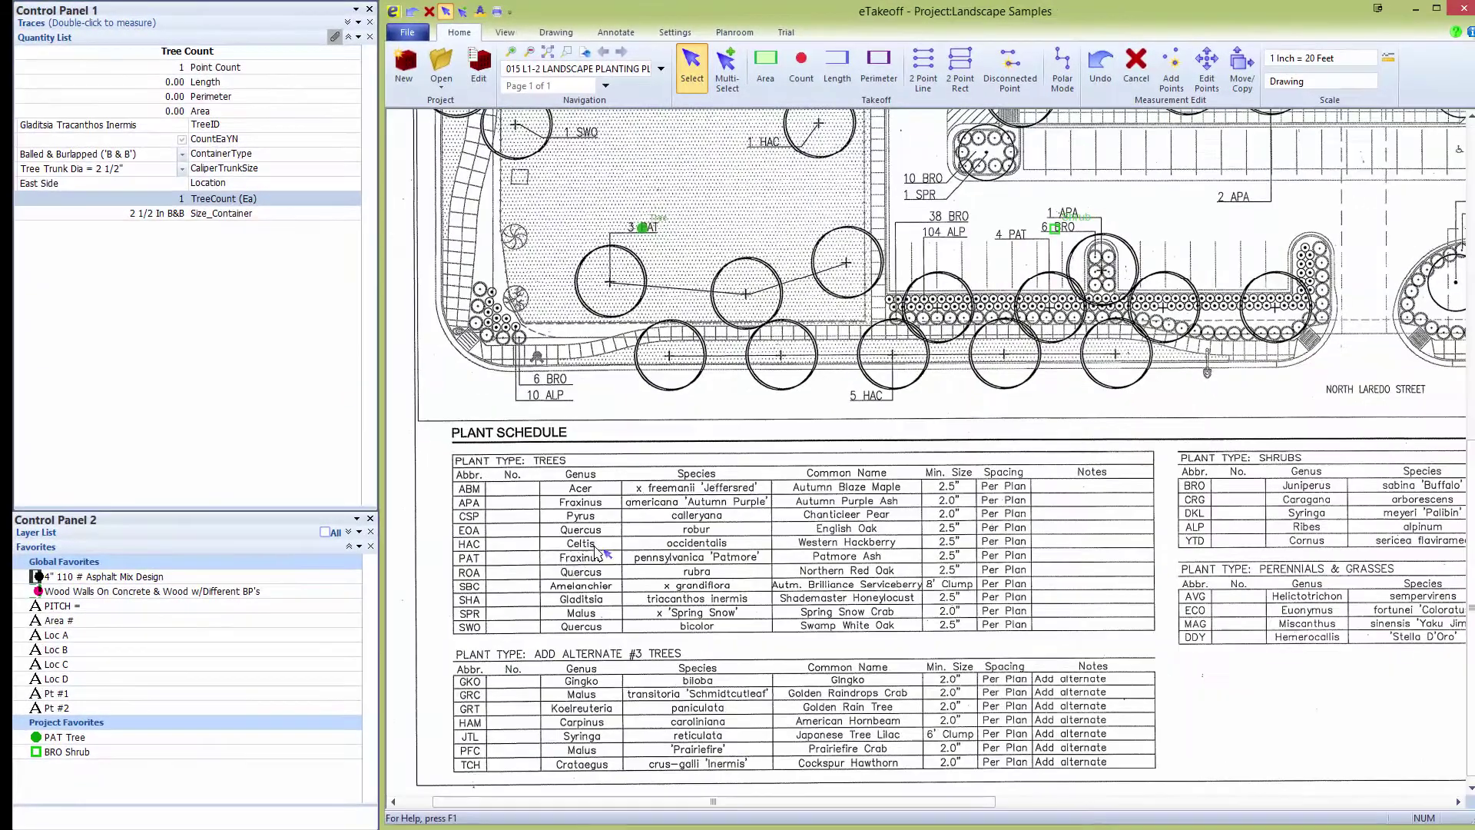
{"action": "scroll", "coordinate": [629, 562], "scroll_direction": "down", "scroll_amount": 2}
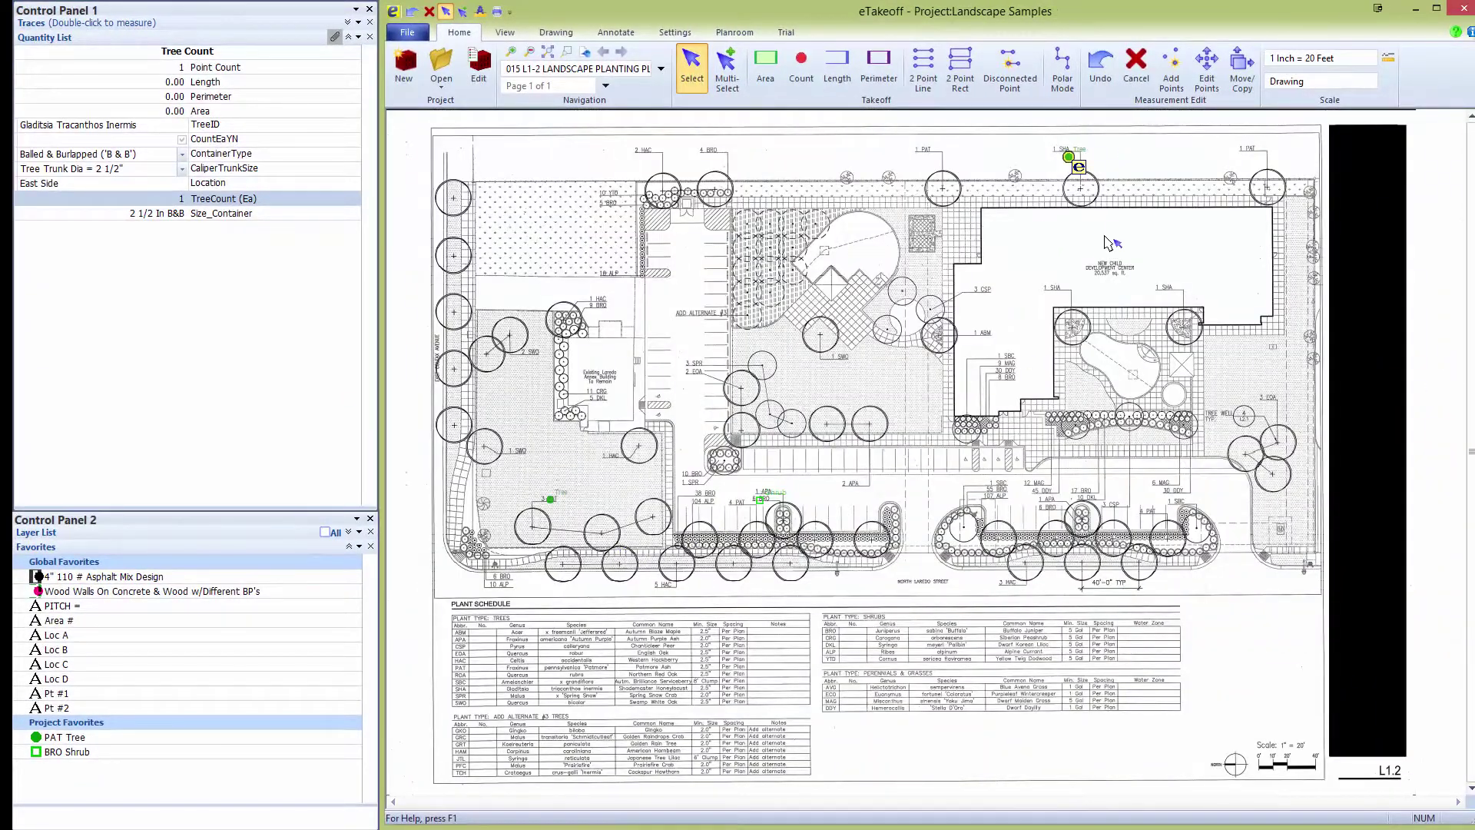
{"action": "mouse_move", "coordinate": [1073, 161]}
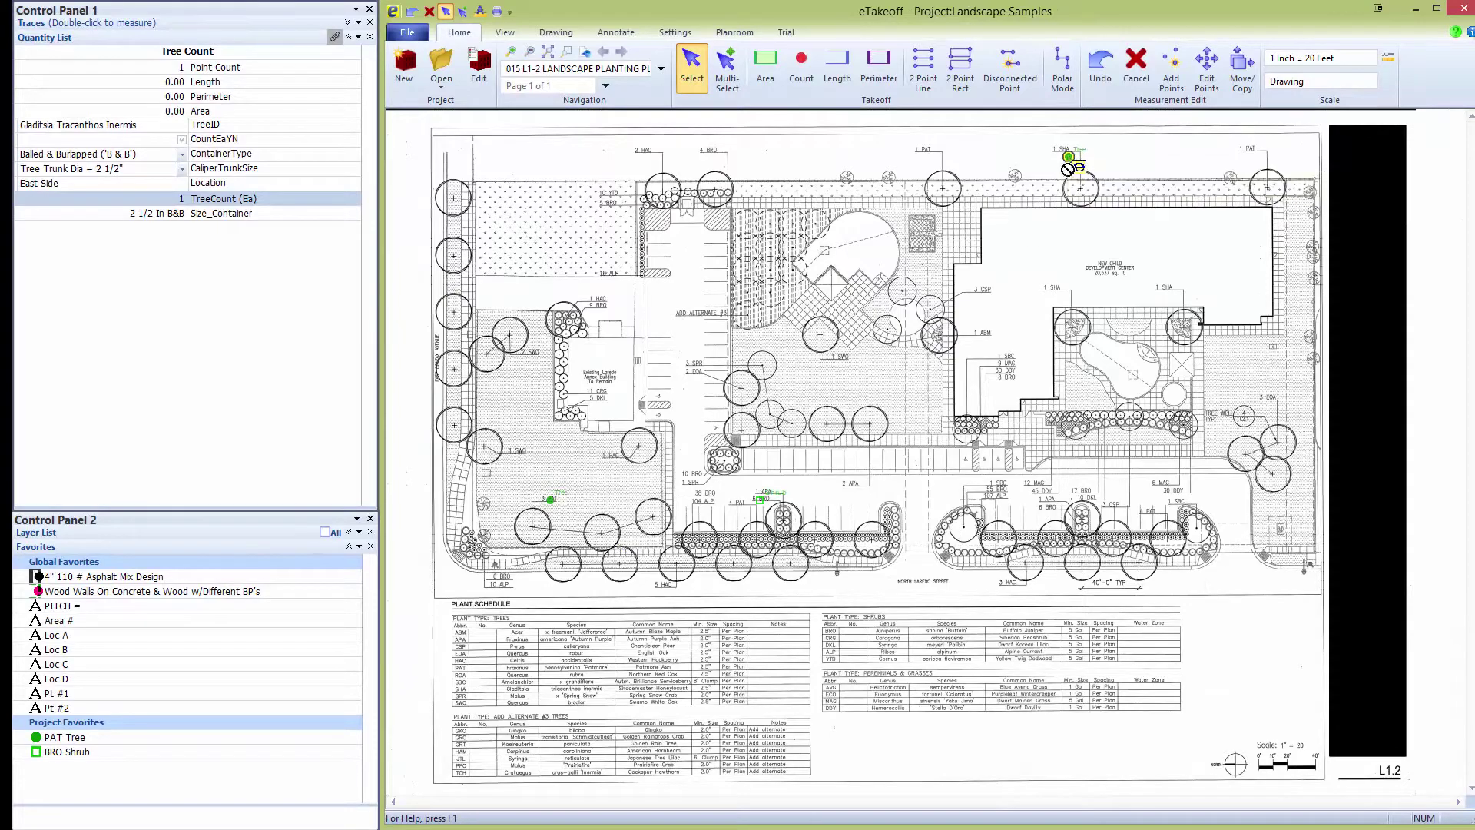
{"action": "mouse_move", "coordinate": [1073, 161]}
{"action": "left_mouse_down"}
{"action": "mouse_move", "coordinate": [275, 709]}
{"action": "mouse_move", "coordinate": [113, 786]}
{"action": "left_mouse_up"}
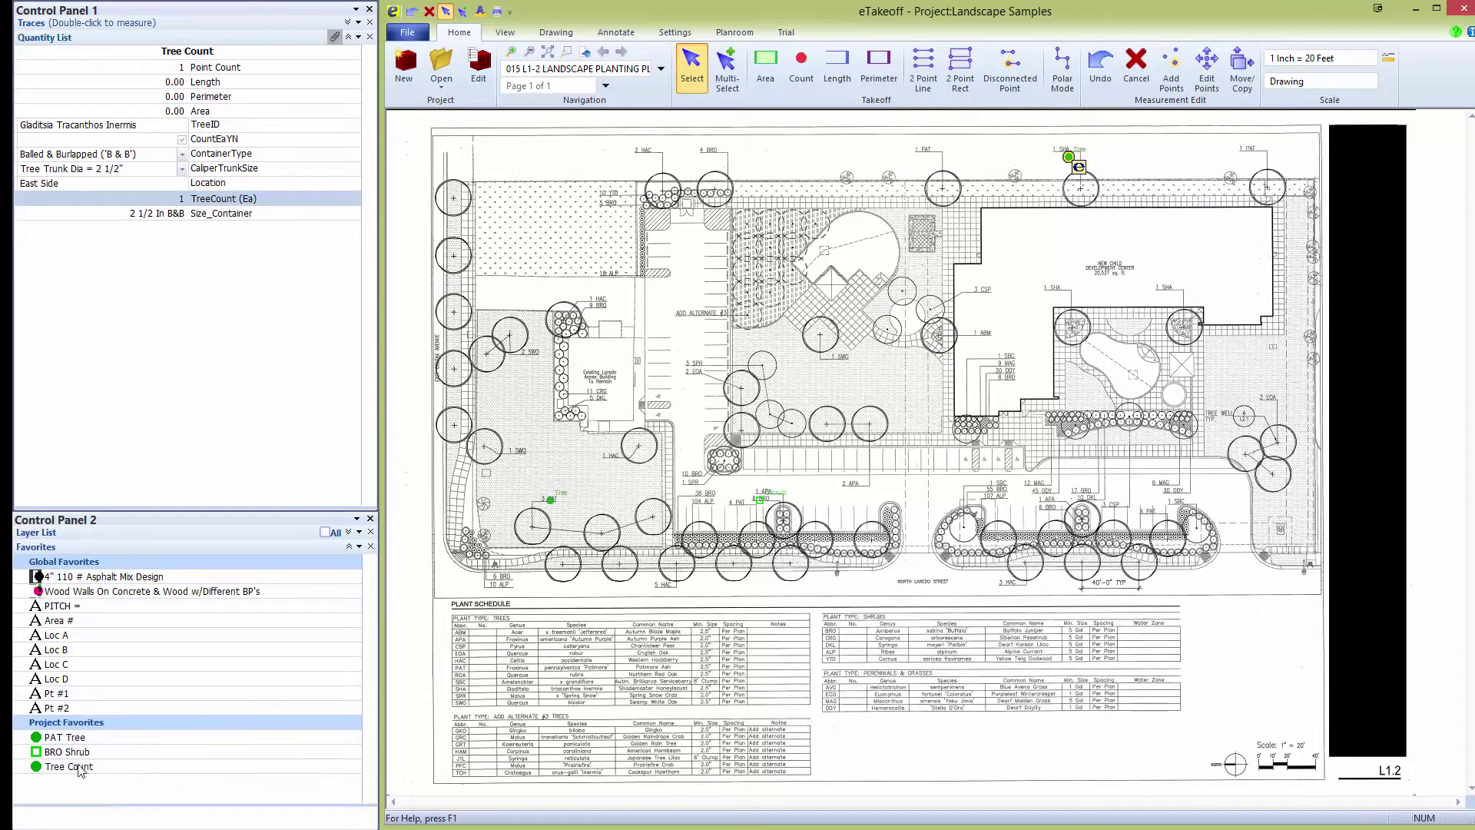
{"action": "right_click", "coordinate": [75, 769]}
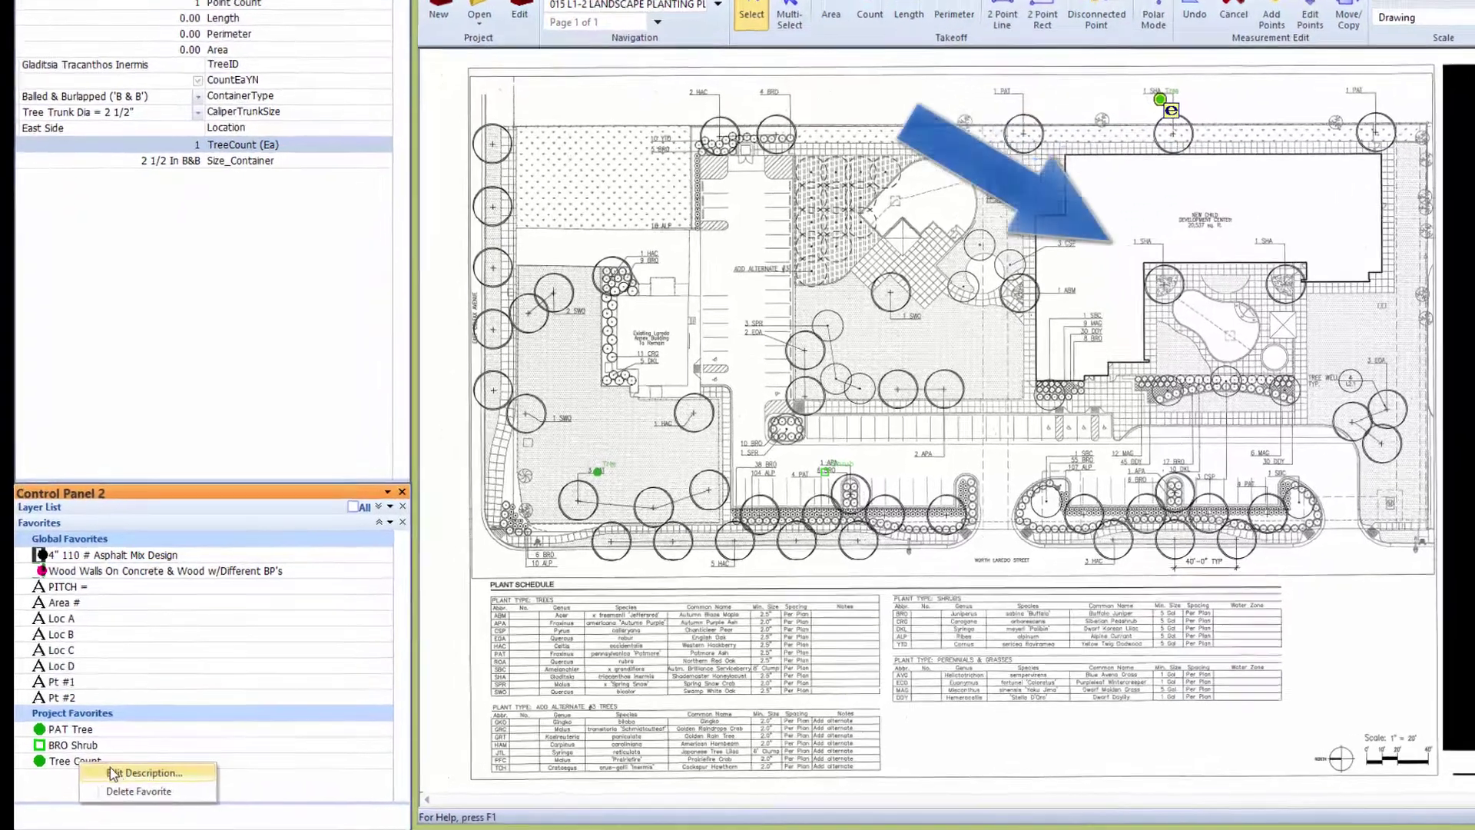
{"action": "left_click", "coordinate": [106, 776]}
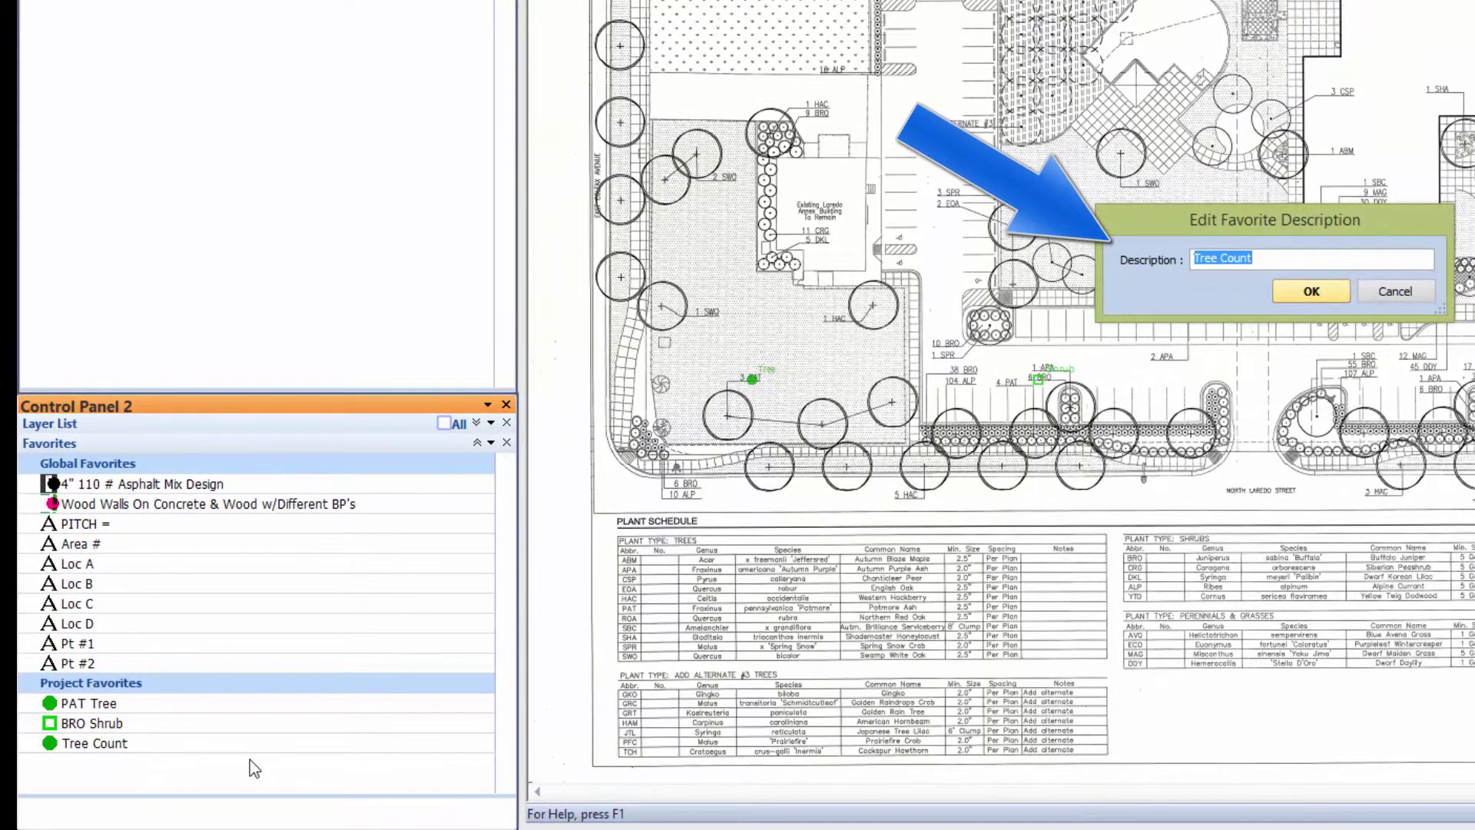
{"action": "type", "text": "SHA"}
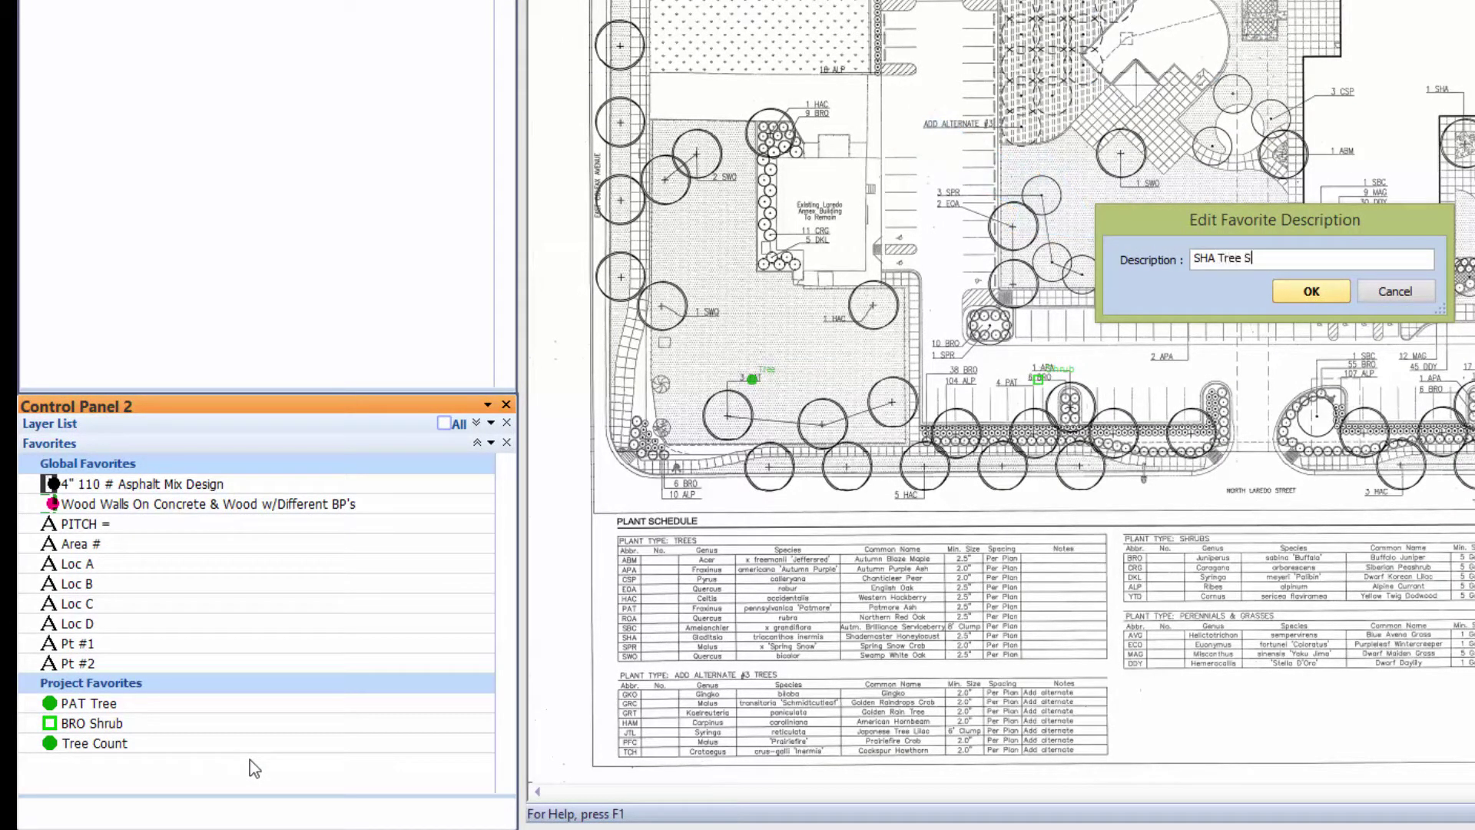
{"action": "type", "text": " Tree Single"}
{"action": "left_click", "coordinate": [1336, 298]}
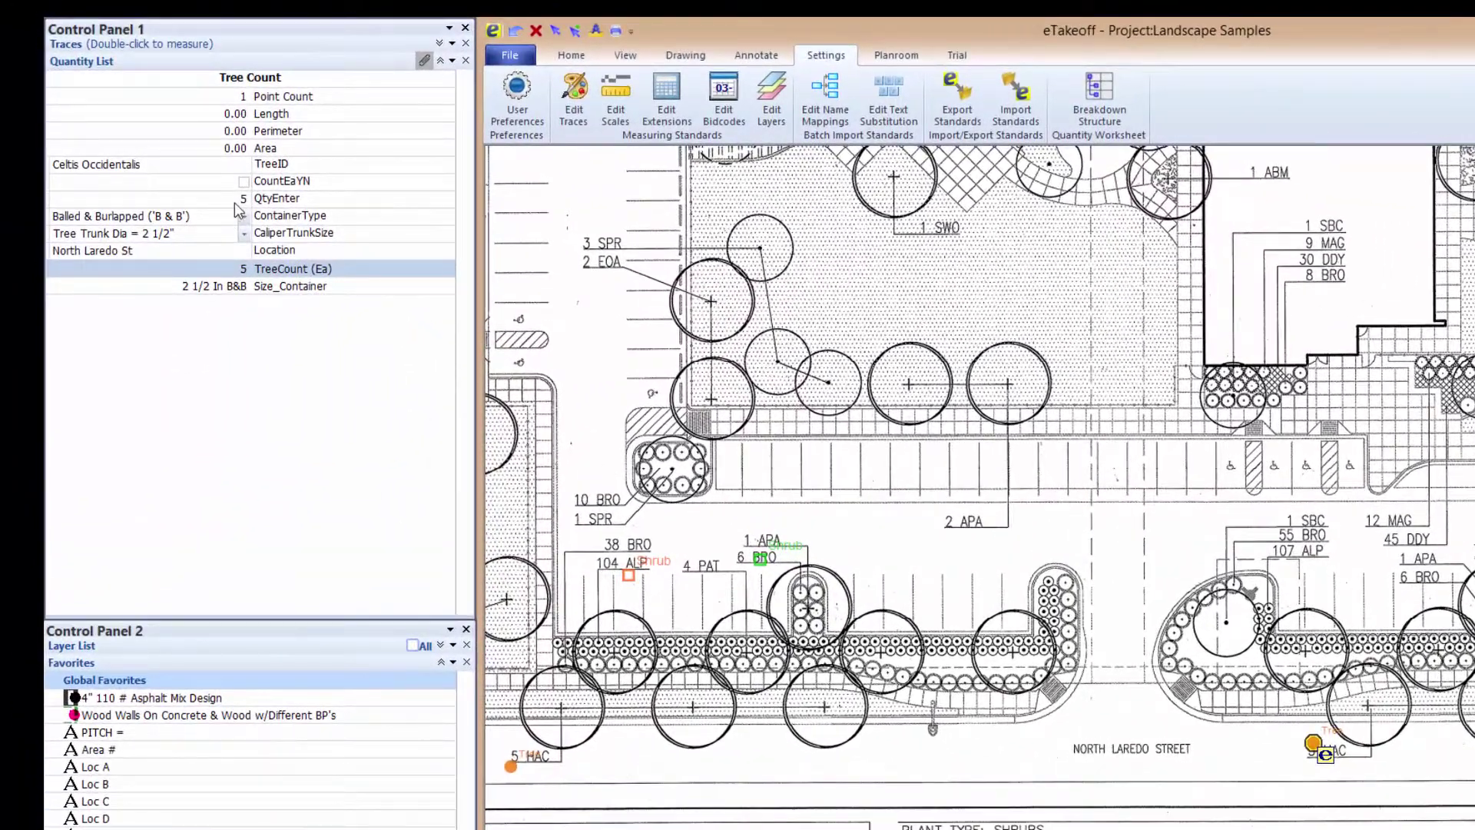
Set QtyEnter to 3 for the tree count on the 3 HAC label along North Laredo Street
{"action": "left_click", "coordinate": [204, 177]}
{"action": "type", "text": "3"}
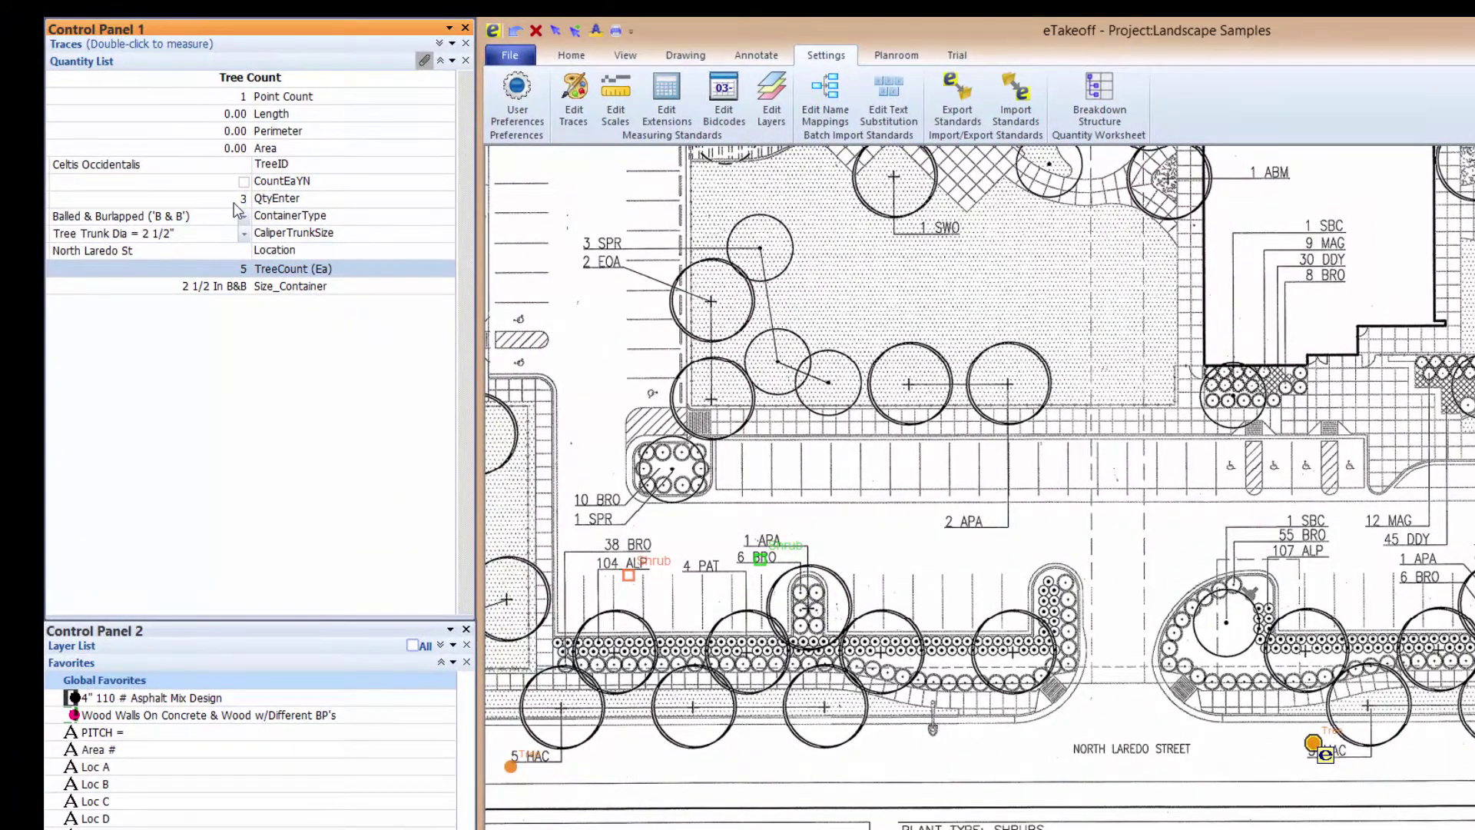
{"action": "key", "text": "Return"}
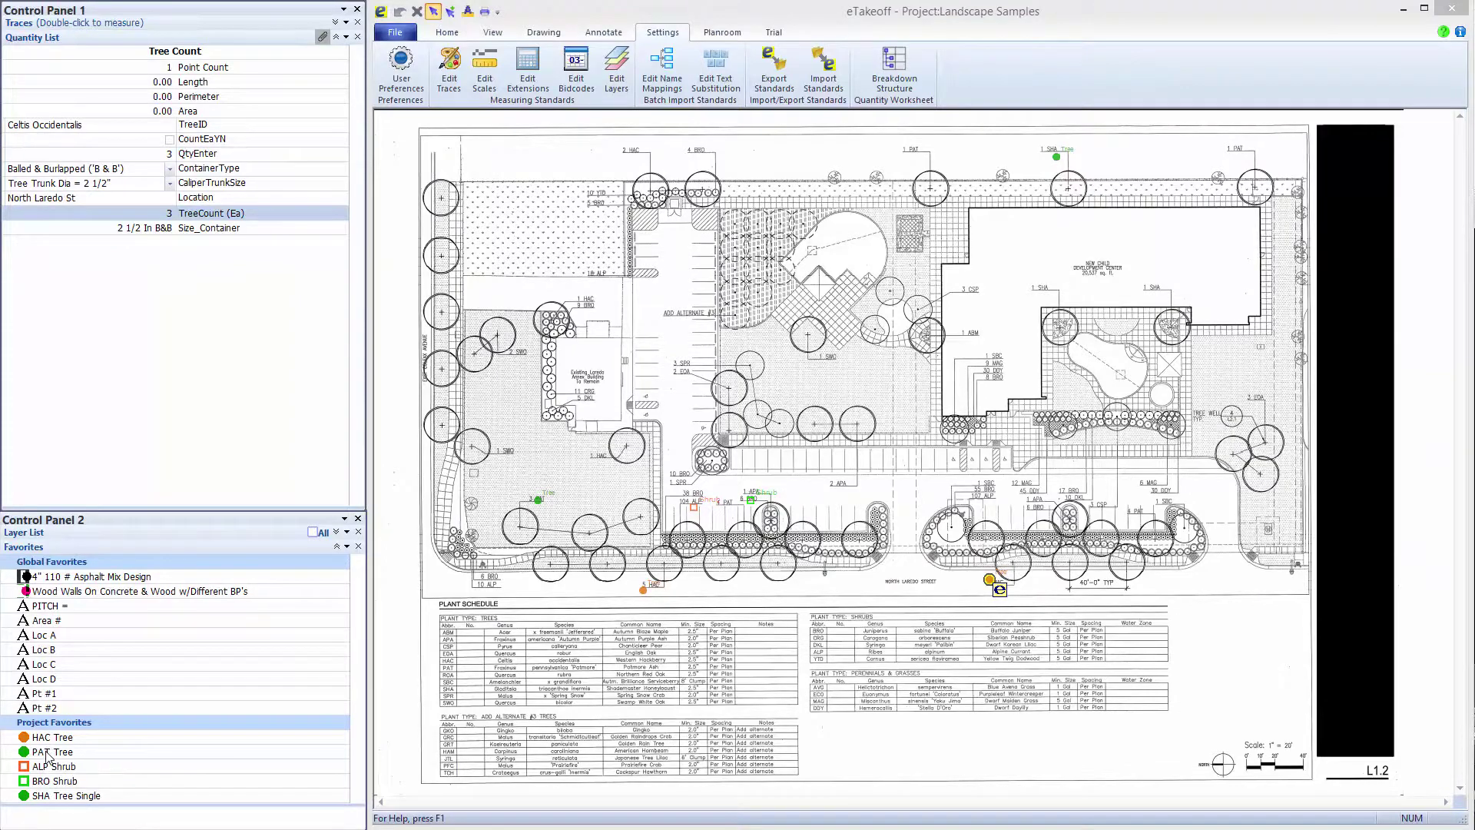
Start a tree count from the PAT Tree favorite and place points on the two 1 PAT labels along the plan's upper edge
{"action": "left_click", "coordinate": [47, 757]}
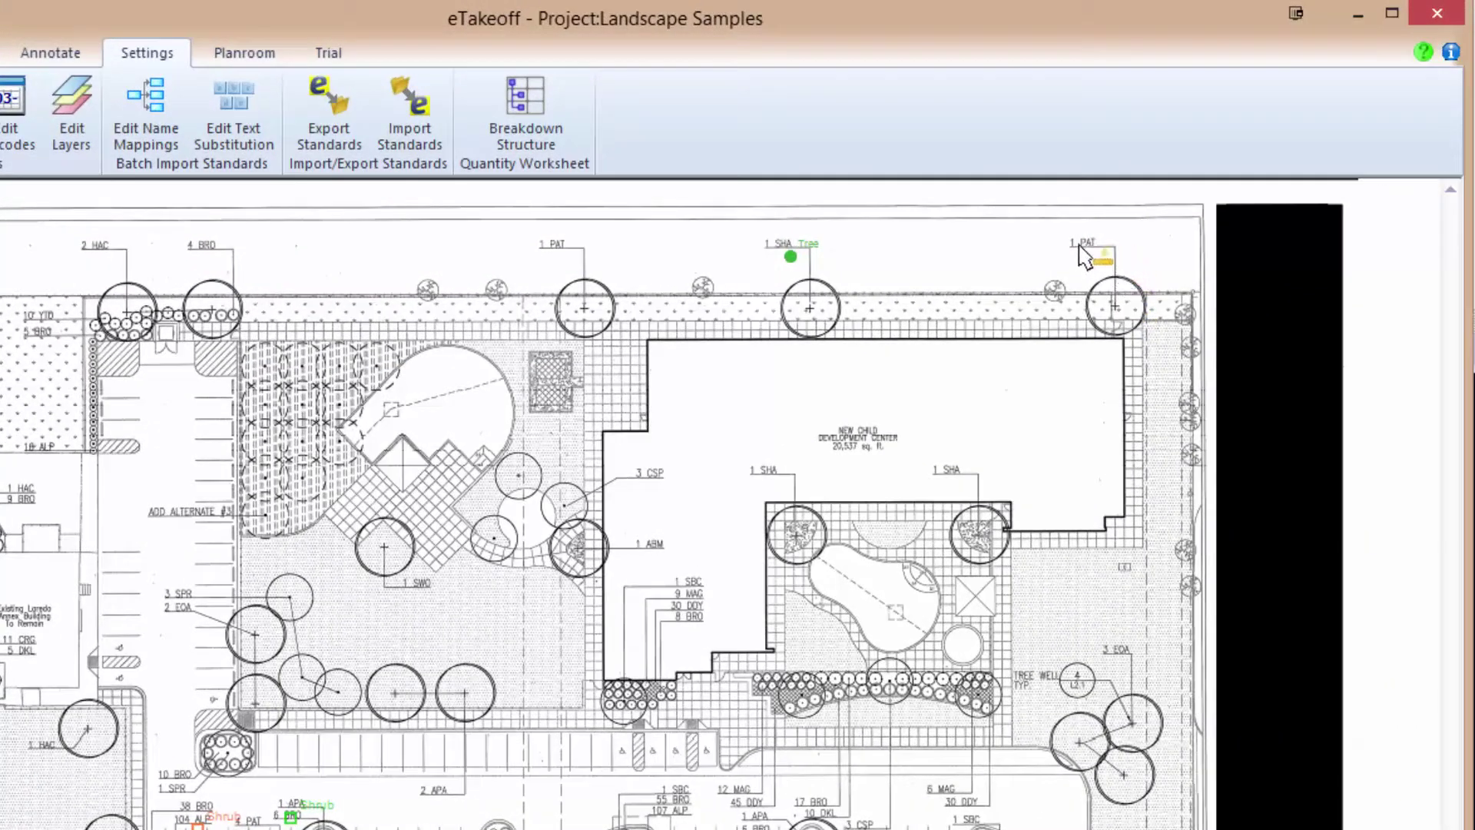
{"action": "left_click", "coordinate": [1080, 247]}
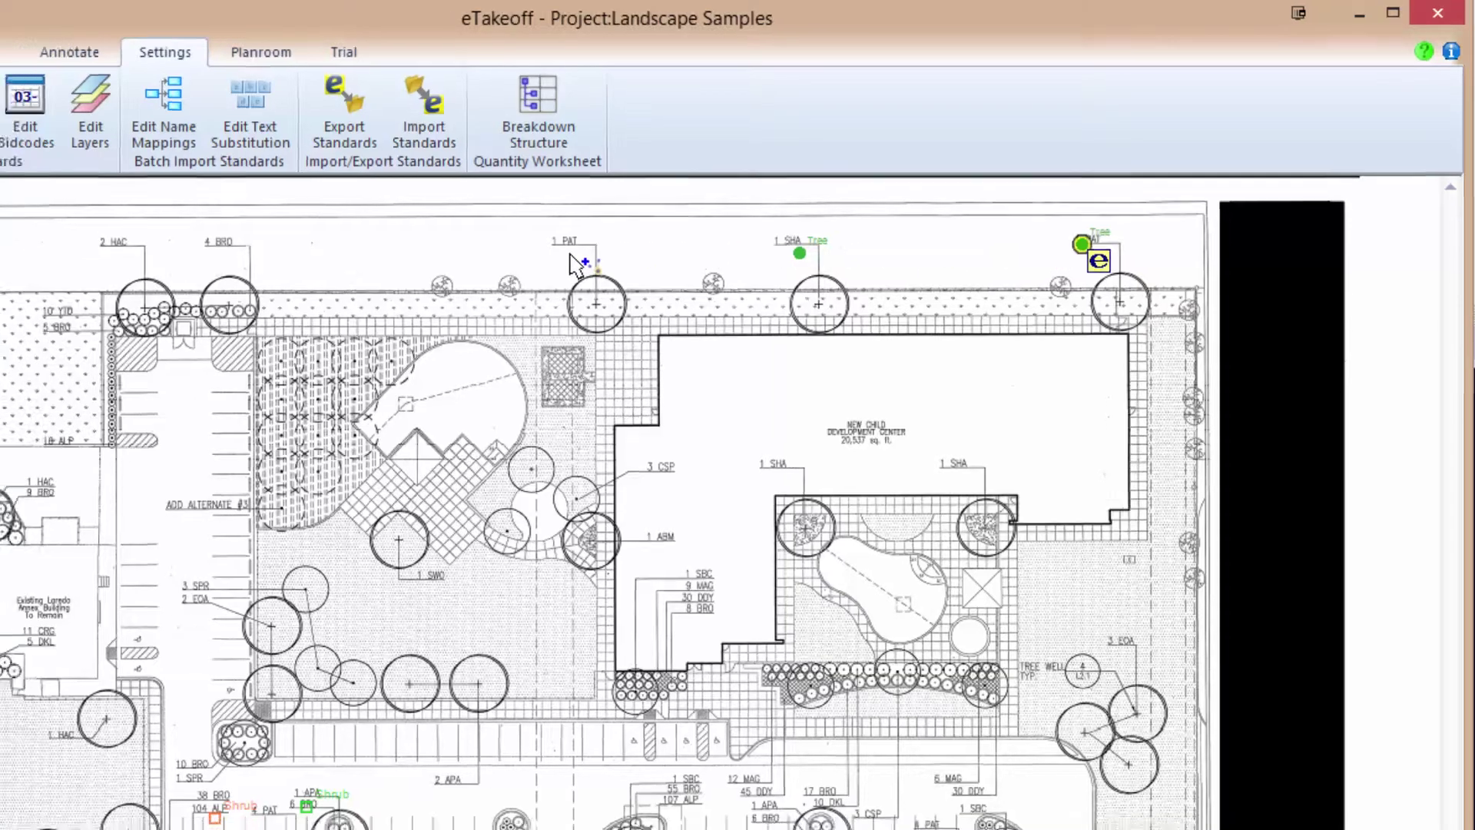
{"action": "left_click", "coordinate": [584, 262]}
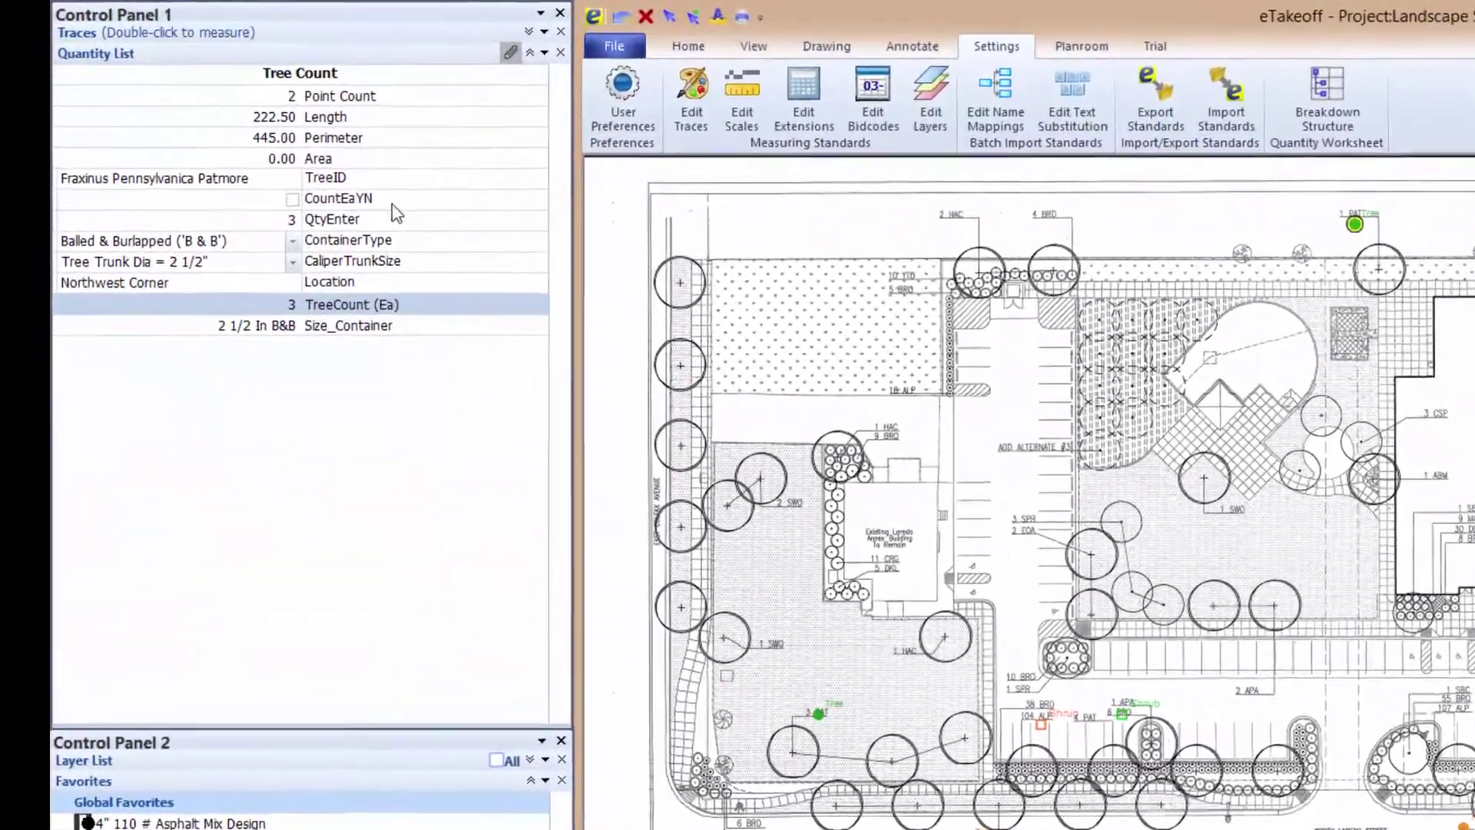
Turn on CountEaYN for the two-point PAT tree count so its quantity follows the placed points, and finish the measurement
{"action": "left_click", "coordinate": [292, 199]}
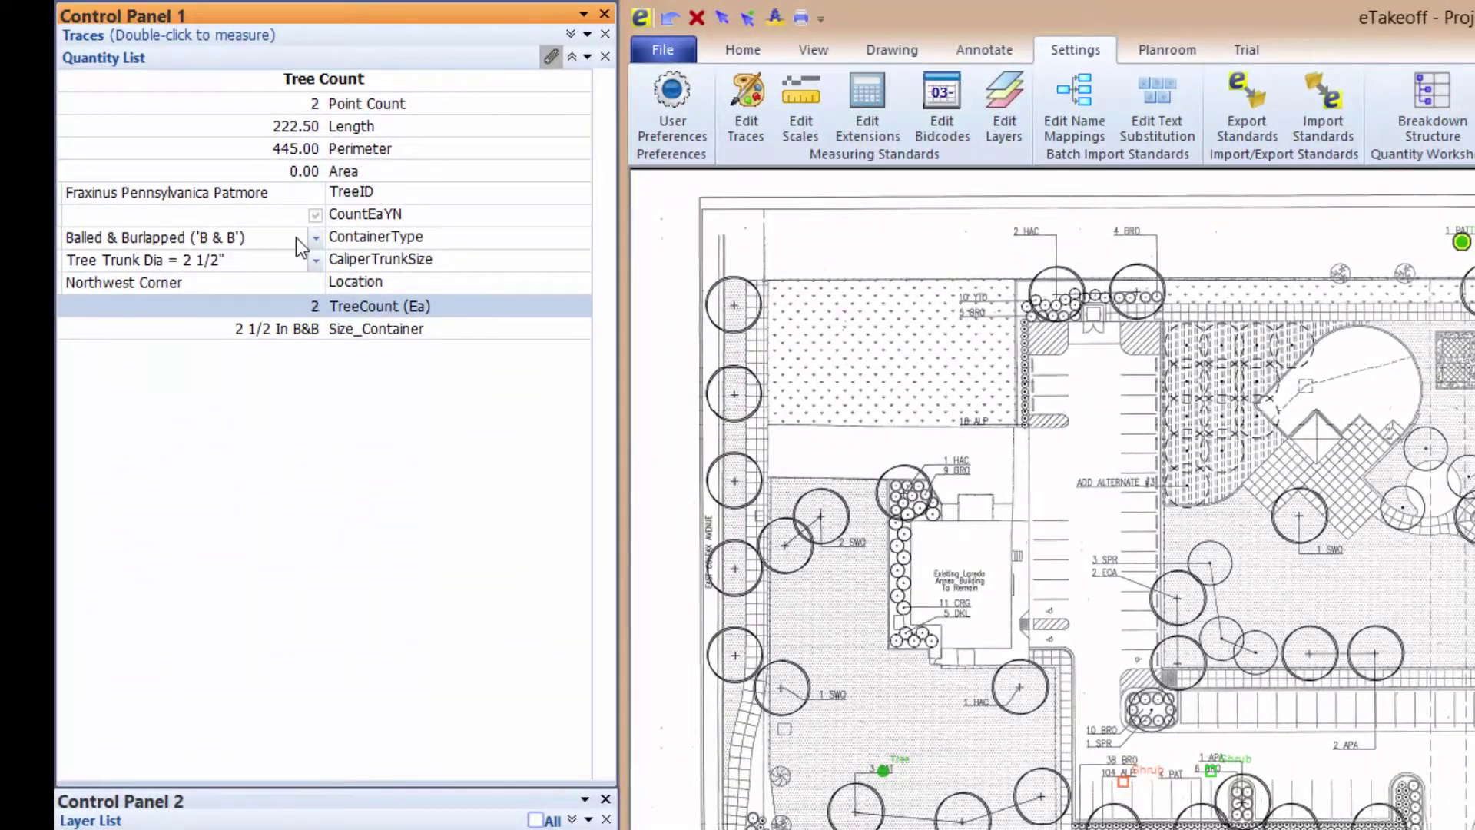
{"action": "key", "text": "Escape"}
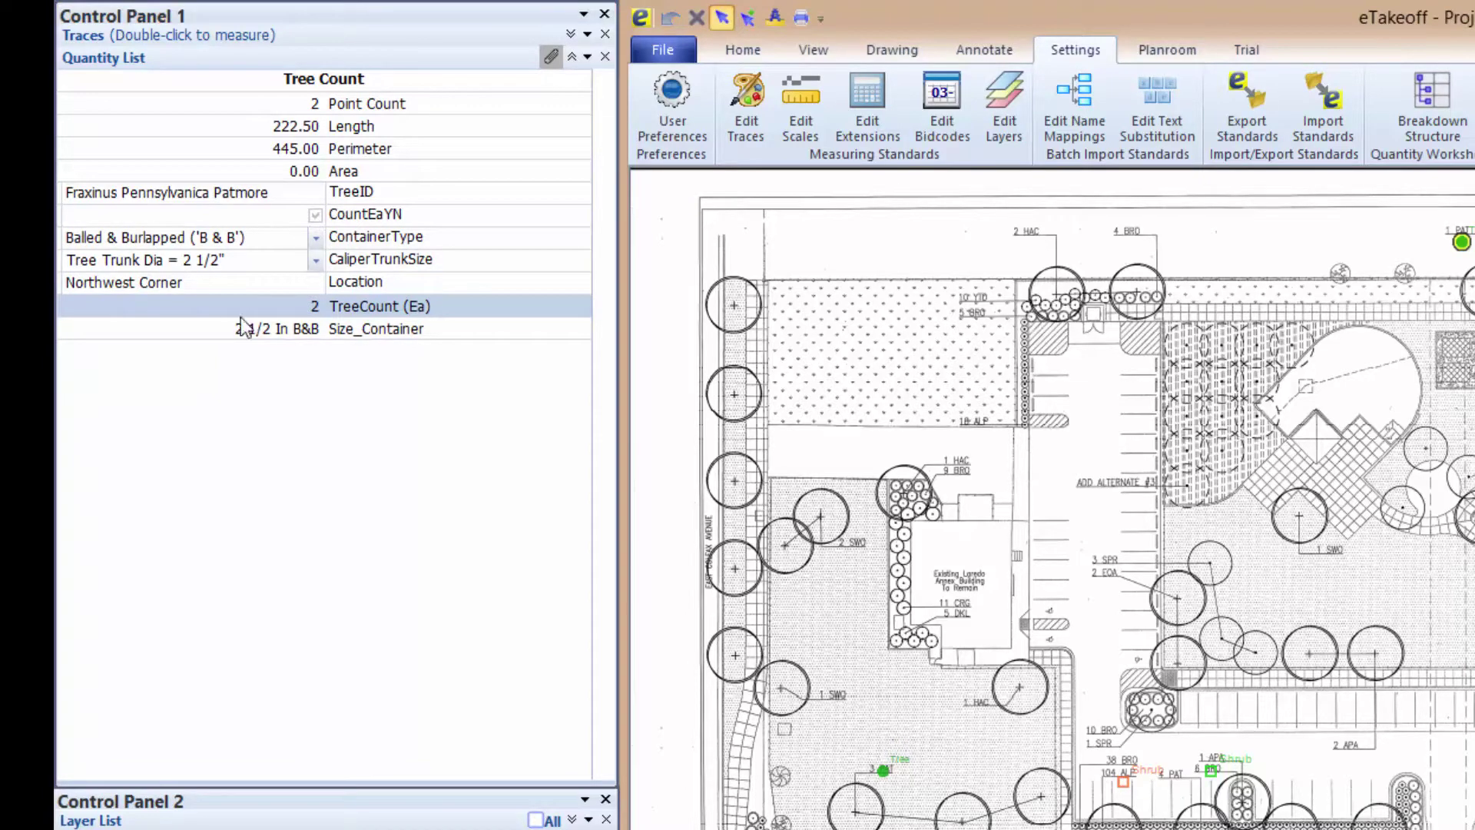
{"action": "left_click", "coordinate": [317, 216]}
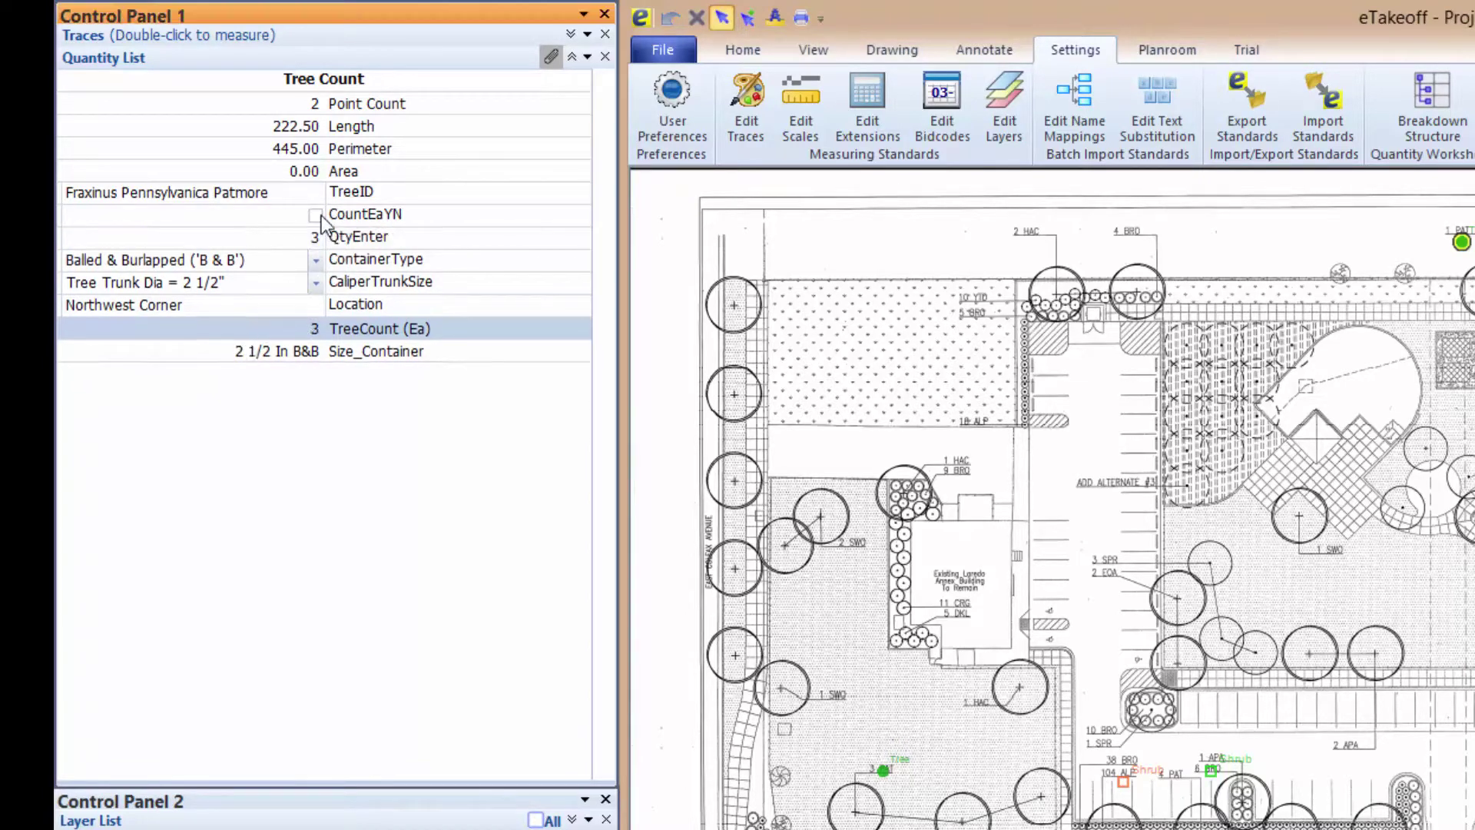
{"action": "left_click", "coordinate": [315, 216]}
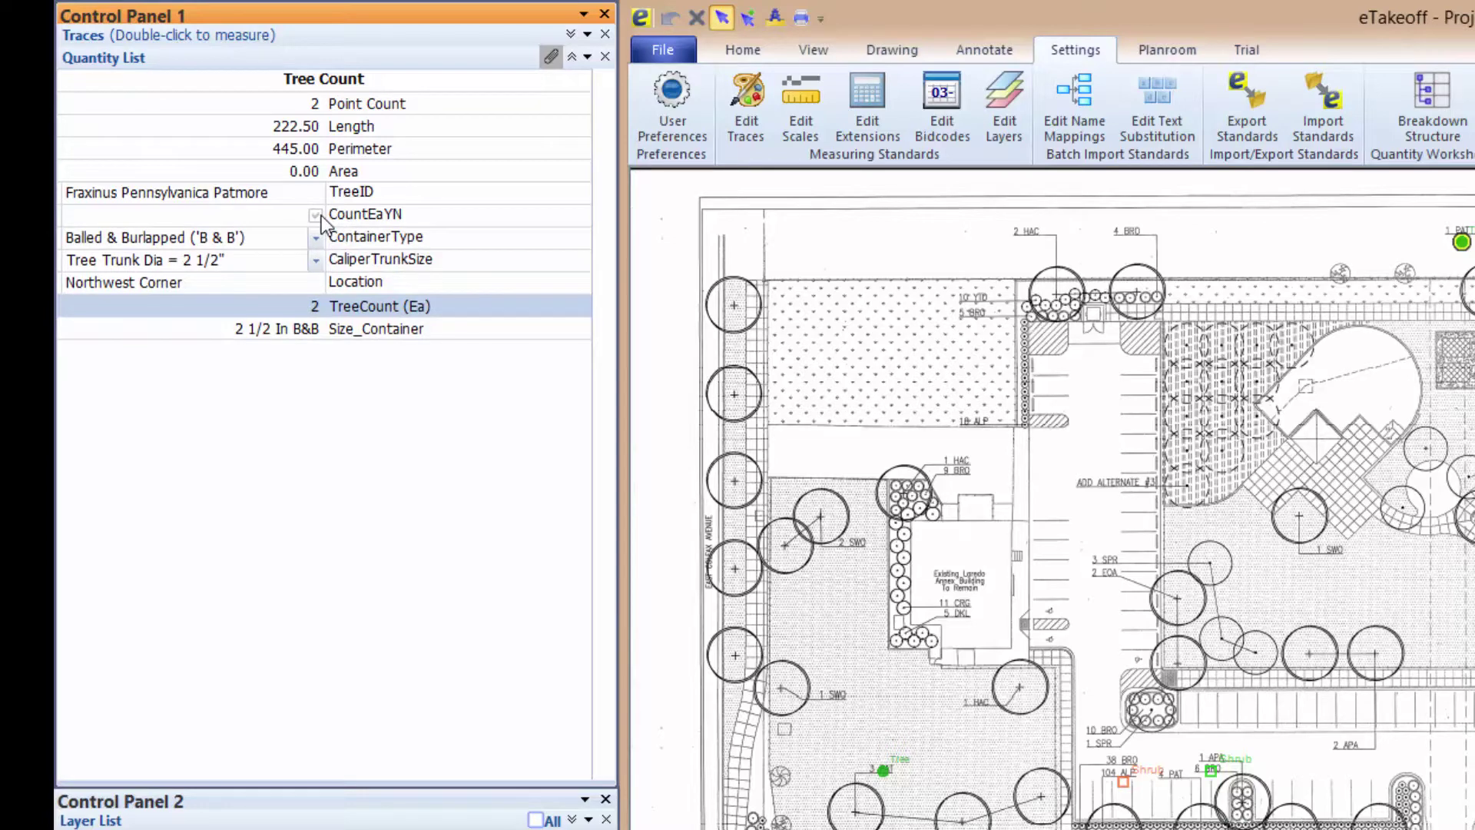
Set the two-point PAT tree count's Location to East Perimiter
{"action": "left_click", "coordinate": [131, 284]}
{"action": "type", "text": "East Perimeter"}
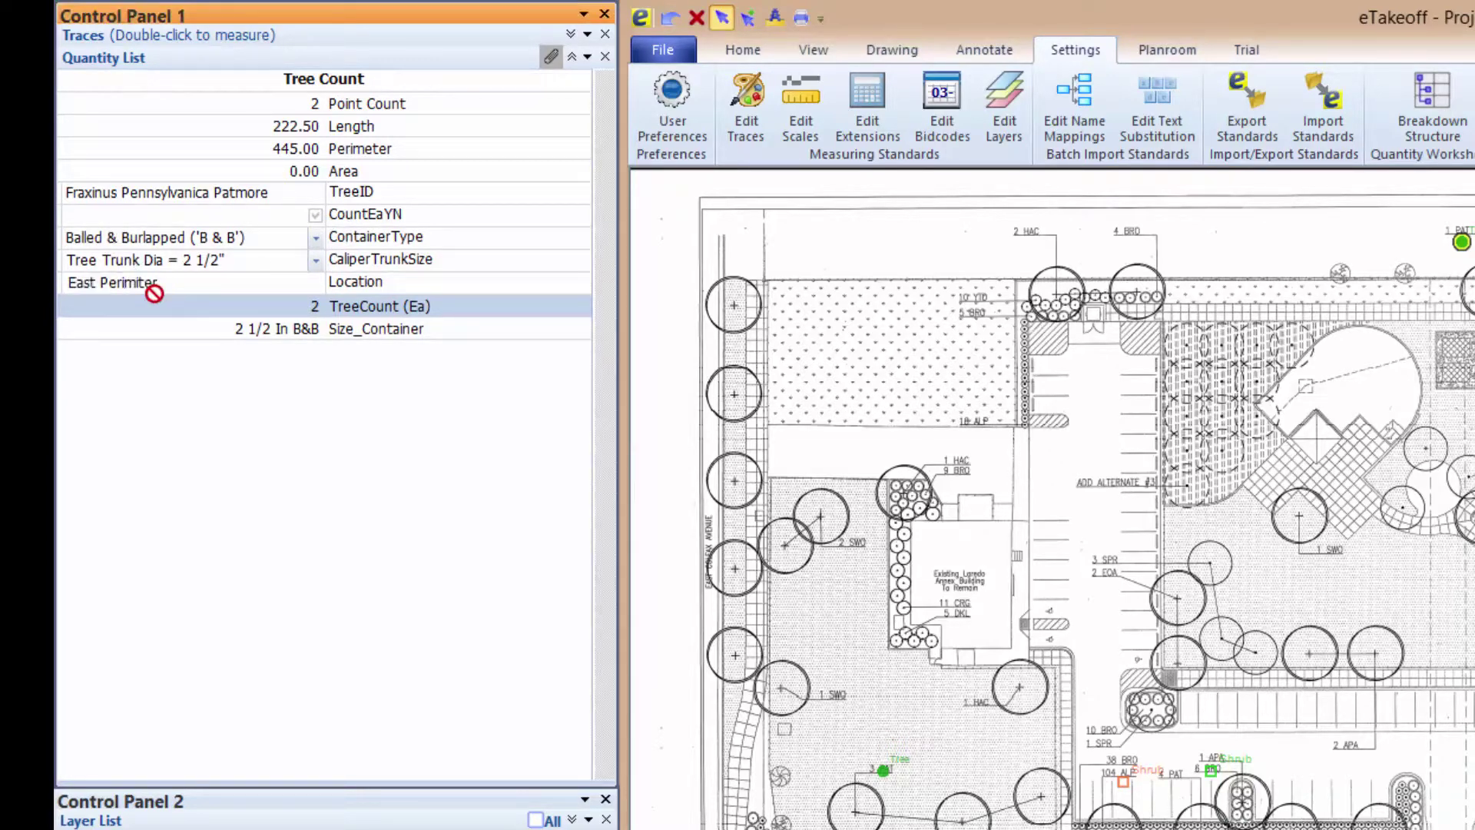
{"action": "key", "text": "Left"}
{"action": "key", "text": "Left"}
{"action": "key", "text": "Left"}
{"action": "key", "text": "Left"}
{"action": "key", "text": "Left"}
{"action": "key", "text": "Left"}
{"action": "key", "text": "Return"}
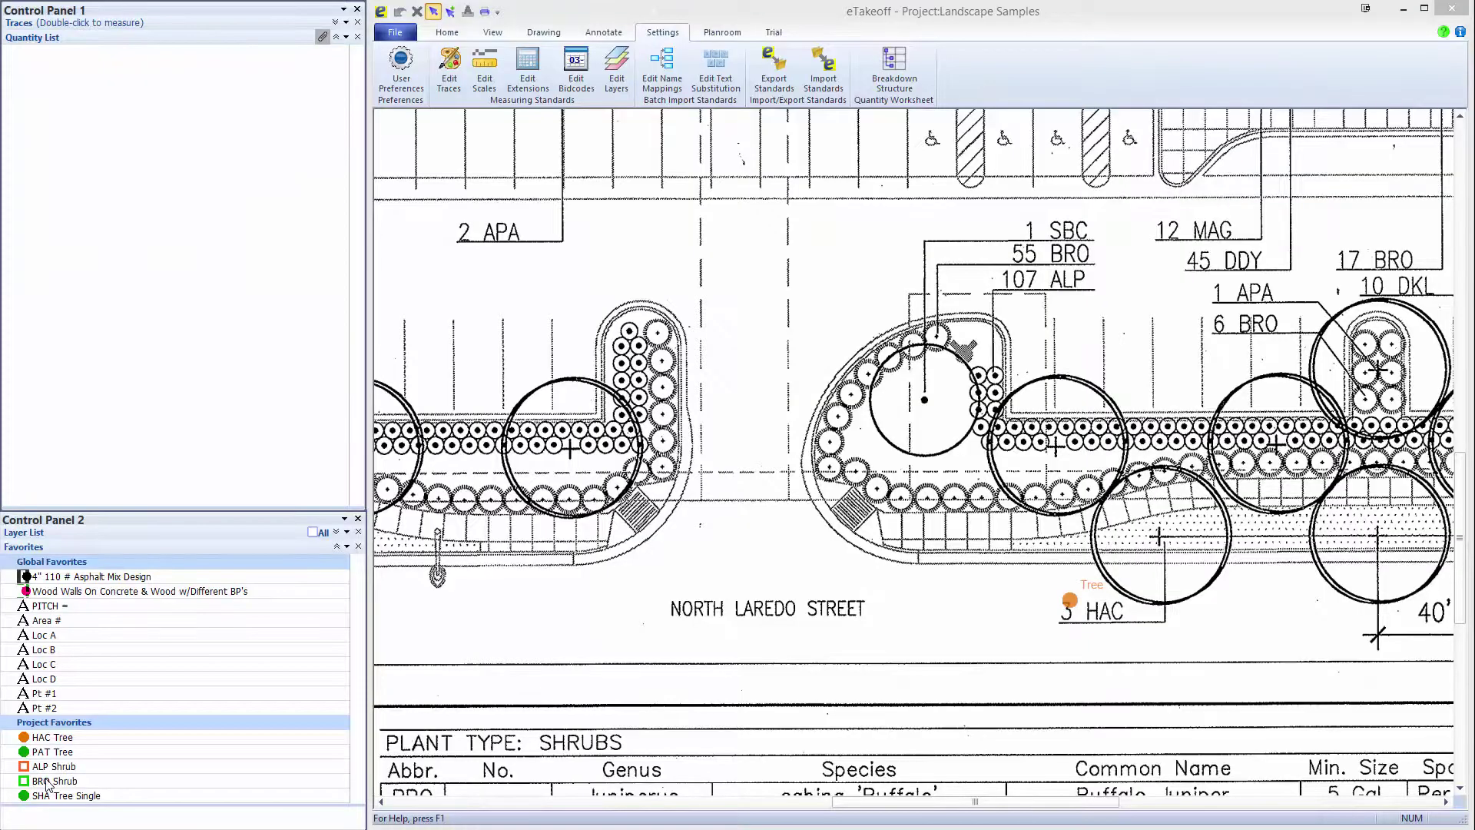
Place a count from the BRO Shrub favorite on the 55 BRO label and set its QtyEnter to 55
{"action": "double_click", "coordinate": [50, 781]}
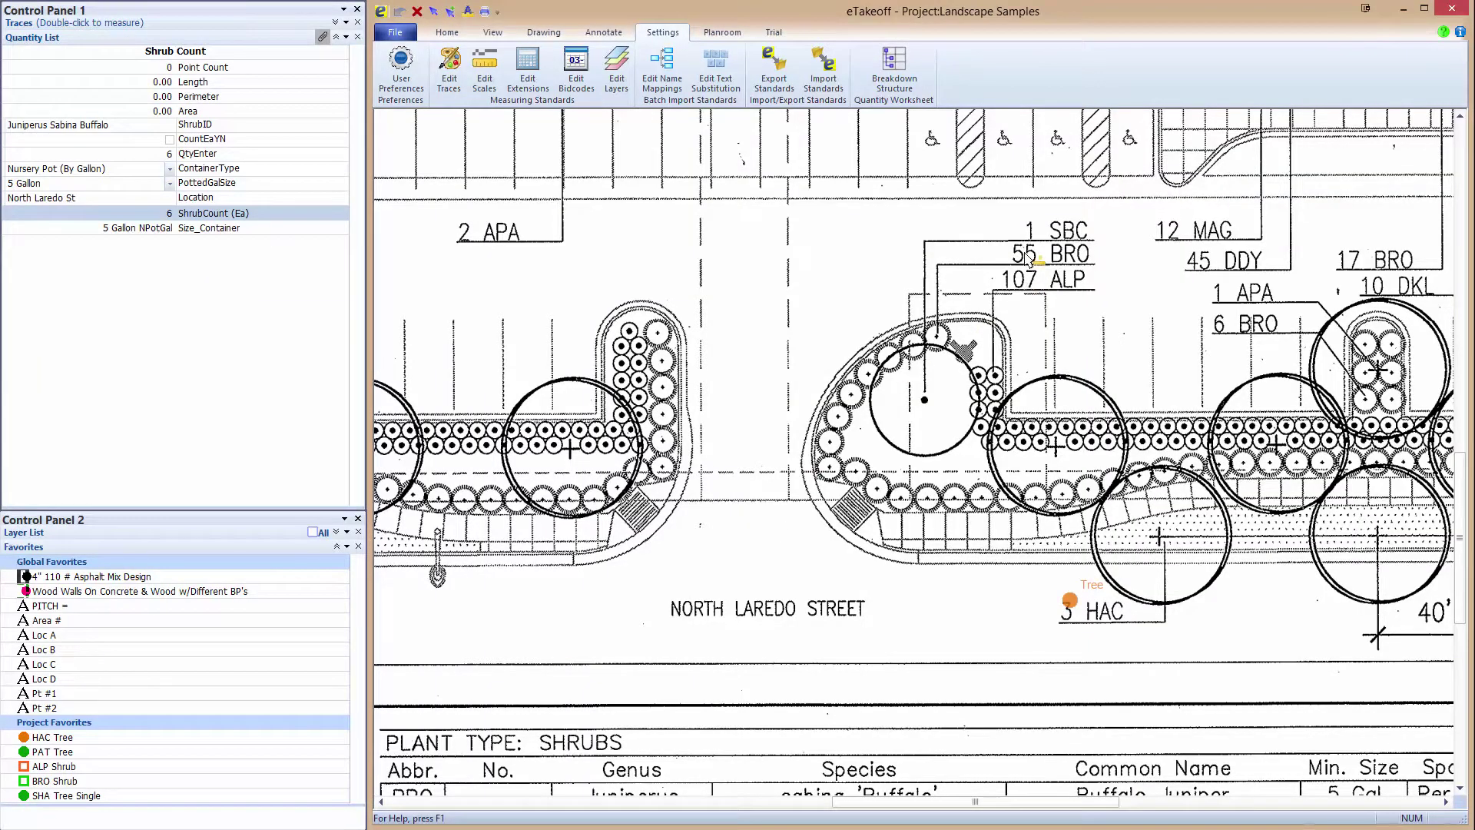
{"action": "left_click", "coordinate": [1089, 256]}
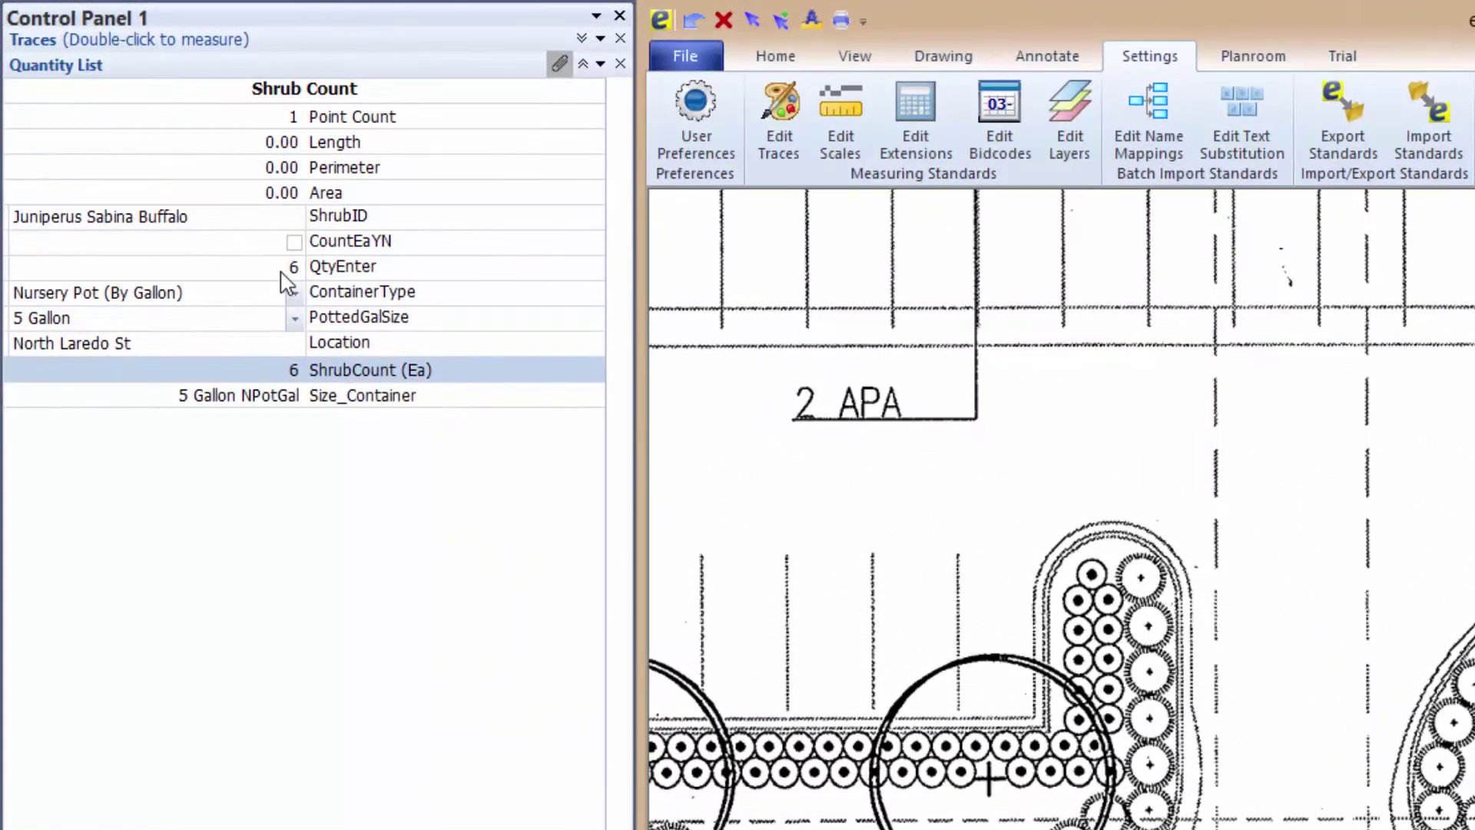
{"action": "left_click", "coordinate": [231, 223]}
{"action": "type", "text": "55"}
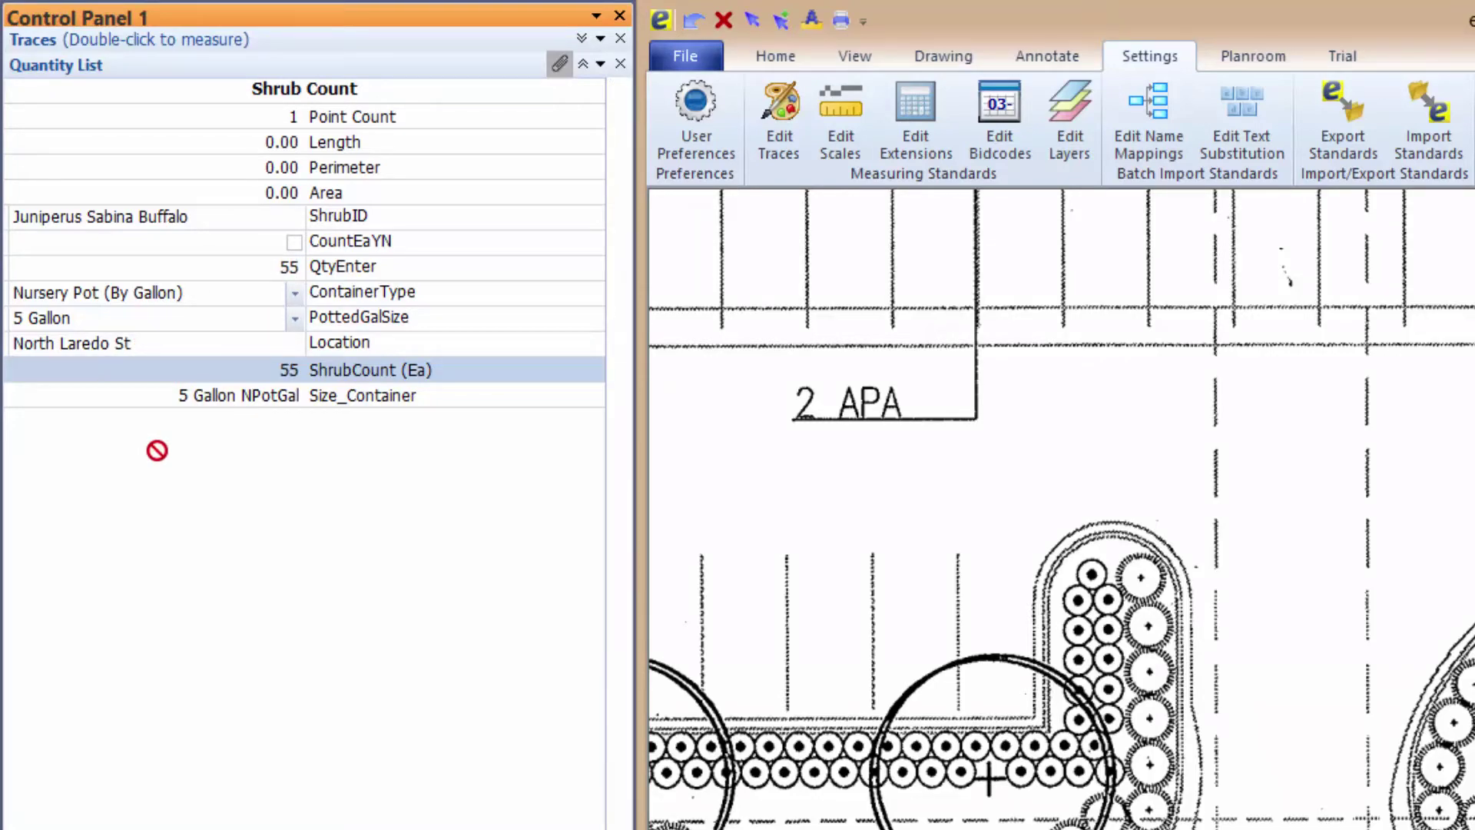
Place another BRO Shrub favorite count on the 17 BRO label and set its QtyEnter to 17
{"action": "left_click_drag", "start_coordinate": [157, 450], "coordinate": [751, 612]}
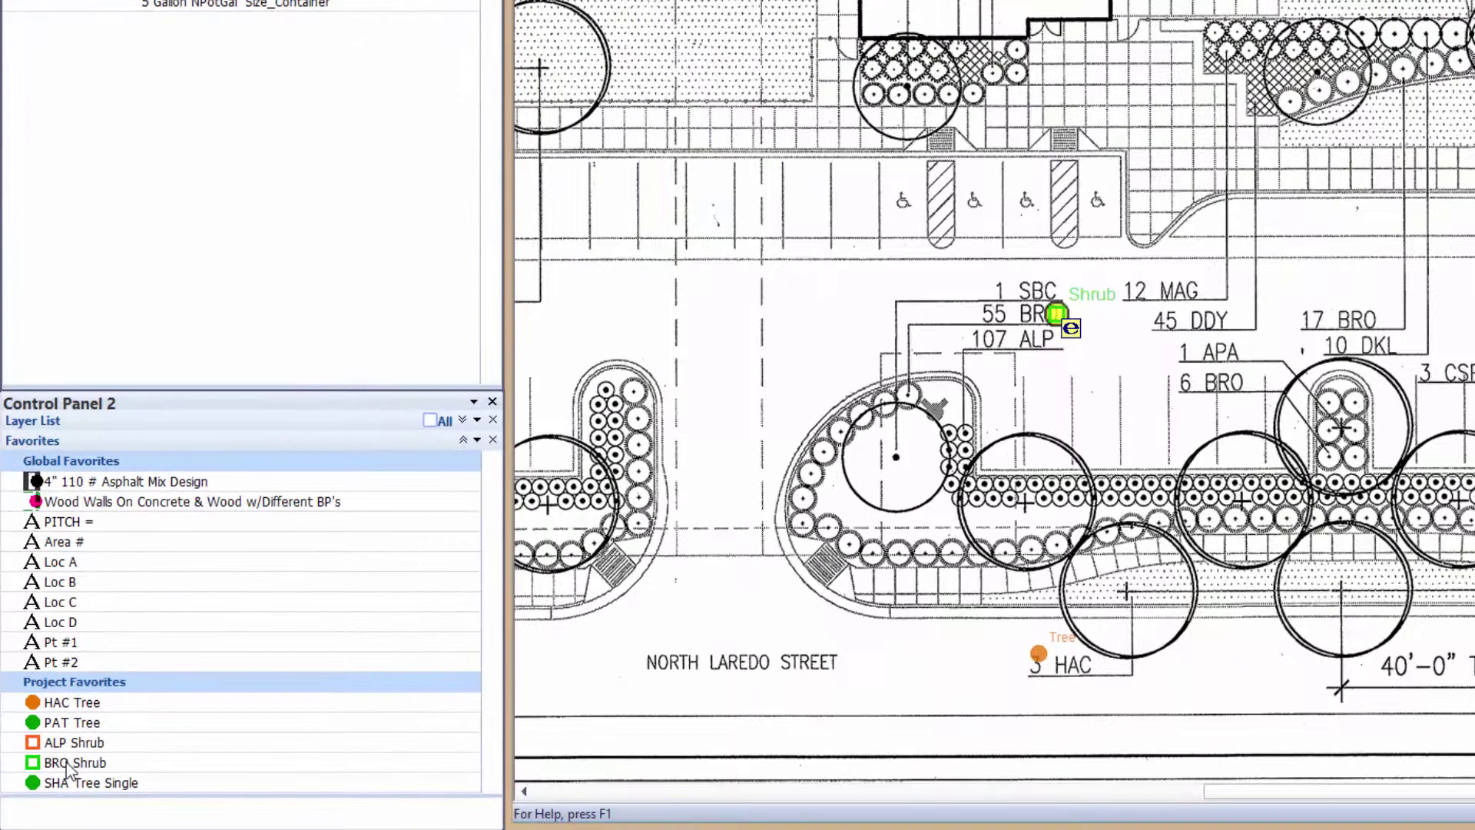
{"action": "left_click", "coordinate": [1304, 300]}
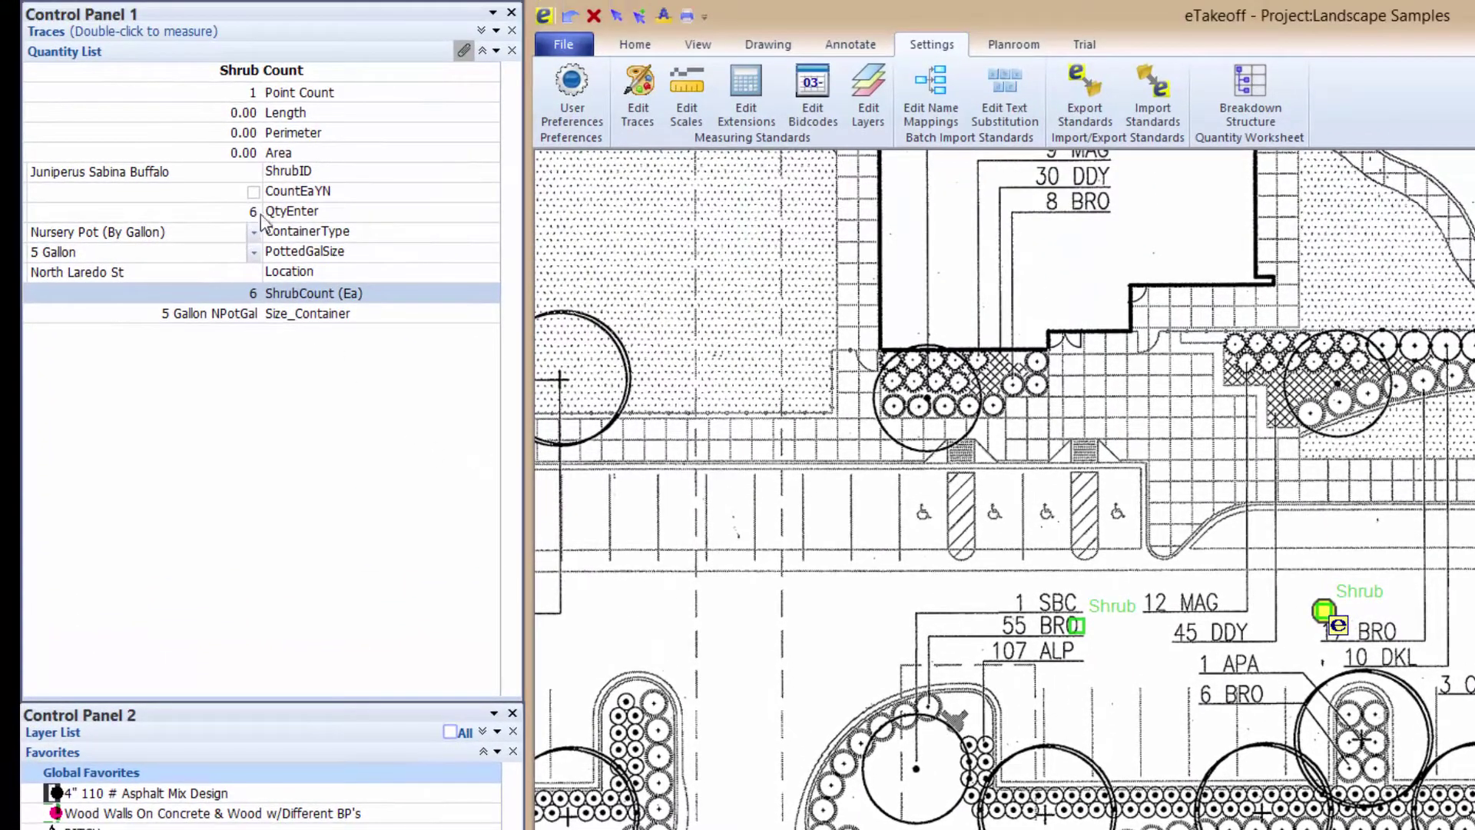
{"action": "left_click", "coordinate": [256, 213]}
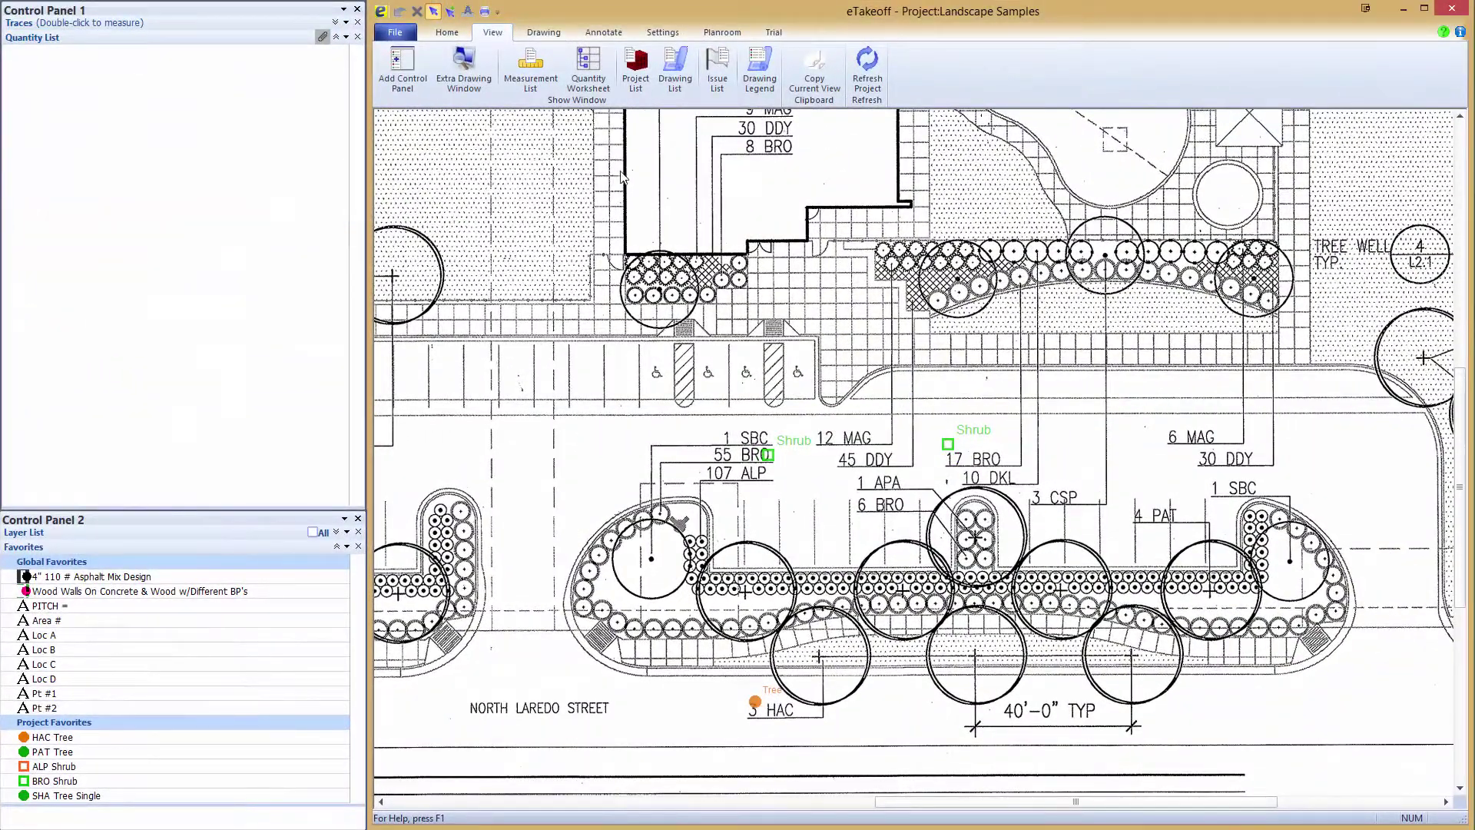
Sort the Measurement List by Bid Code ascending and sub-sort it by Quantity 2 ascending
{"action": "left_click", "coordinate": [536, 65]}
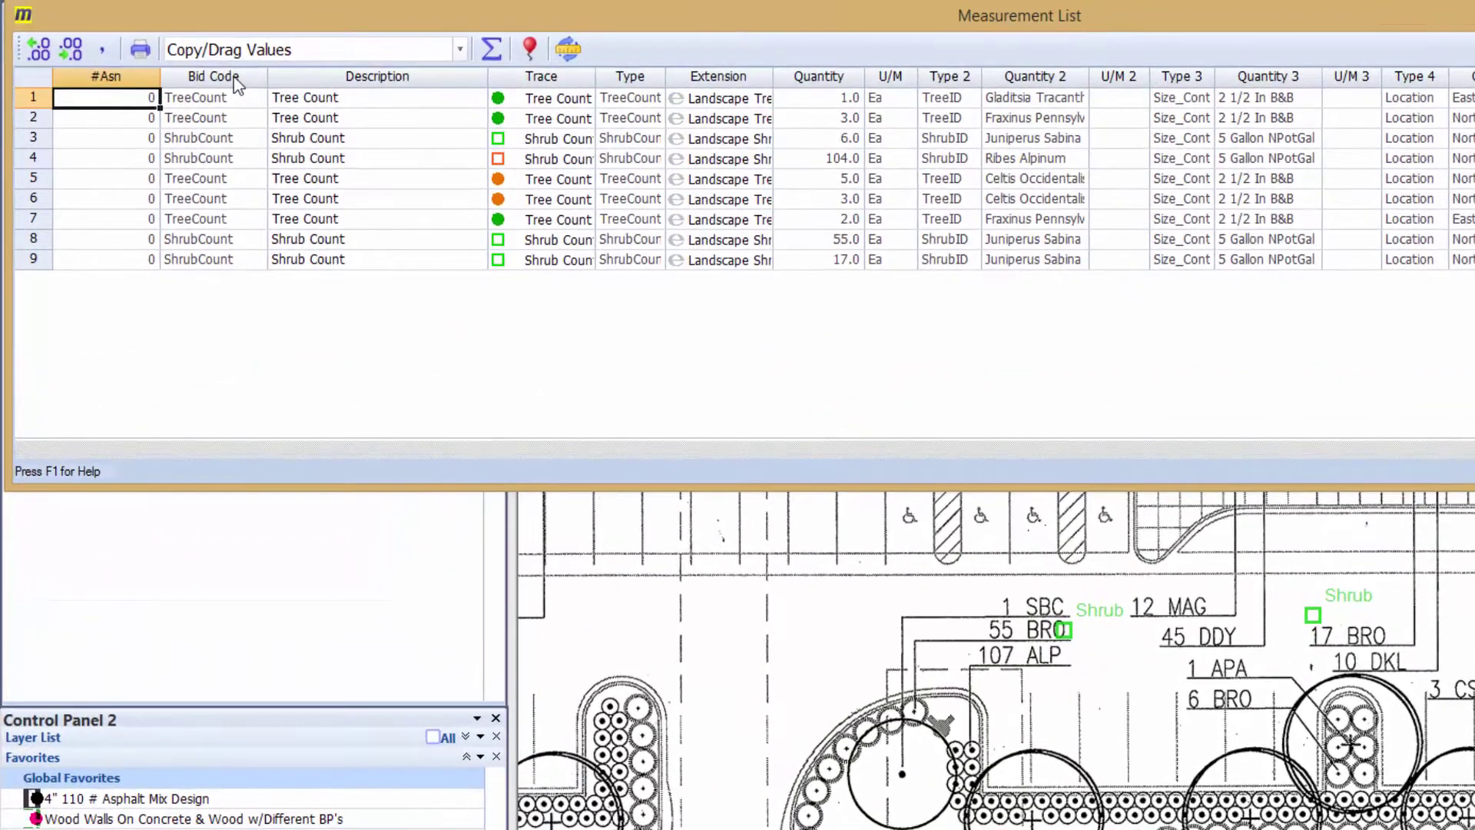
{"action": "right_click", "coordinate": [236, 83]}
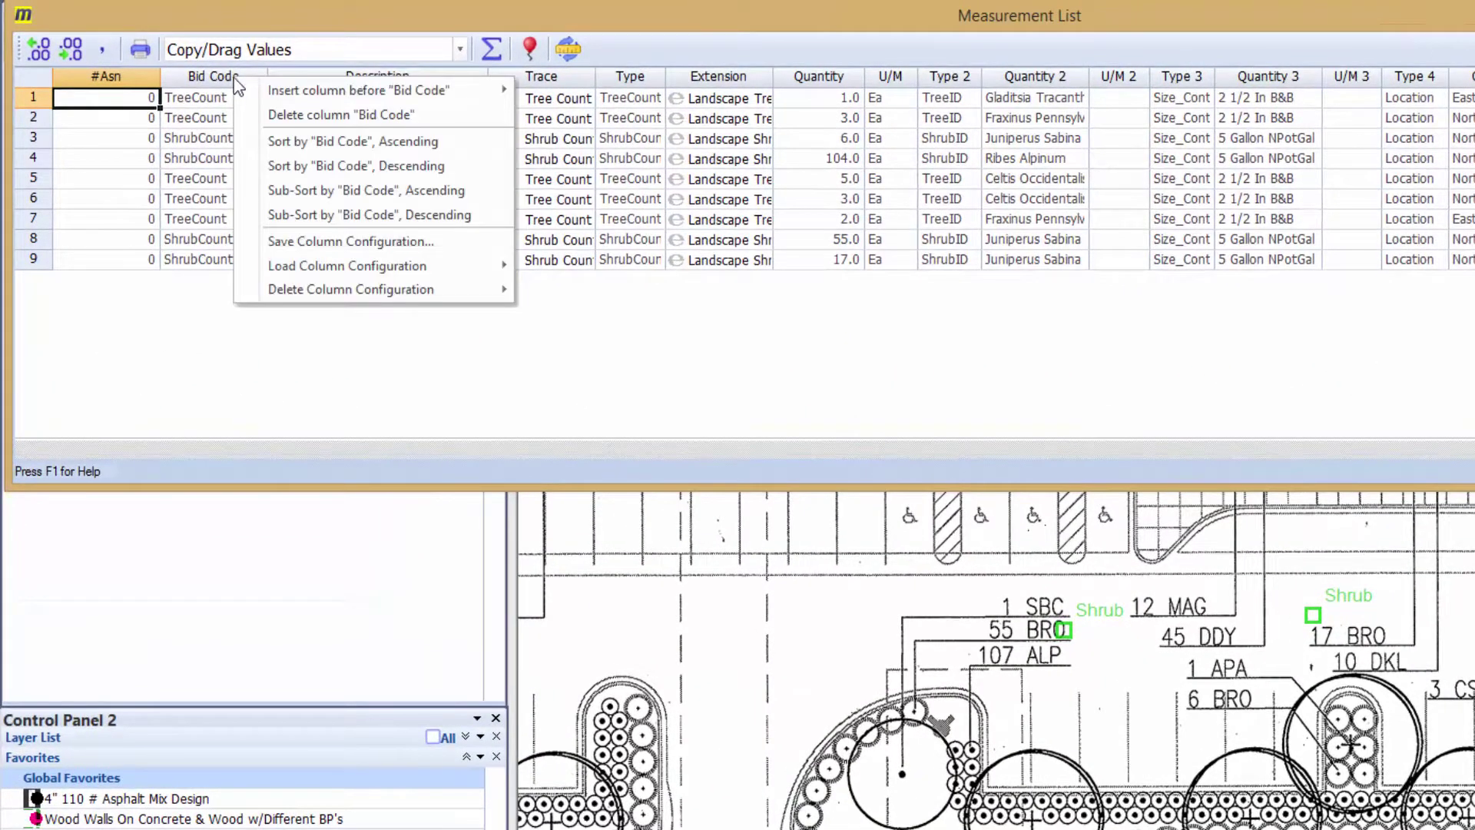
{"action": "left_click", "coordinate": [321, 142]}
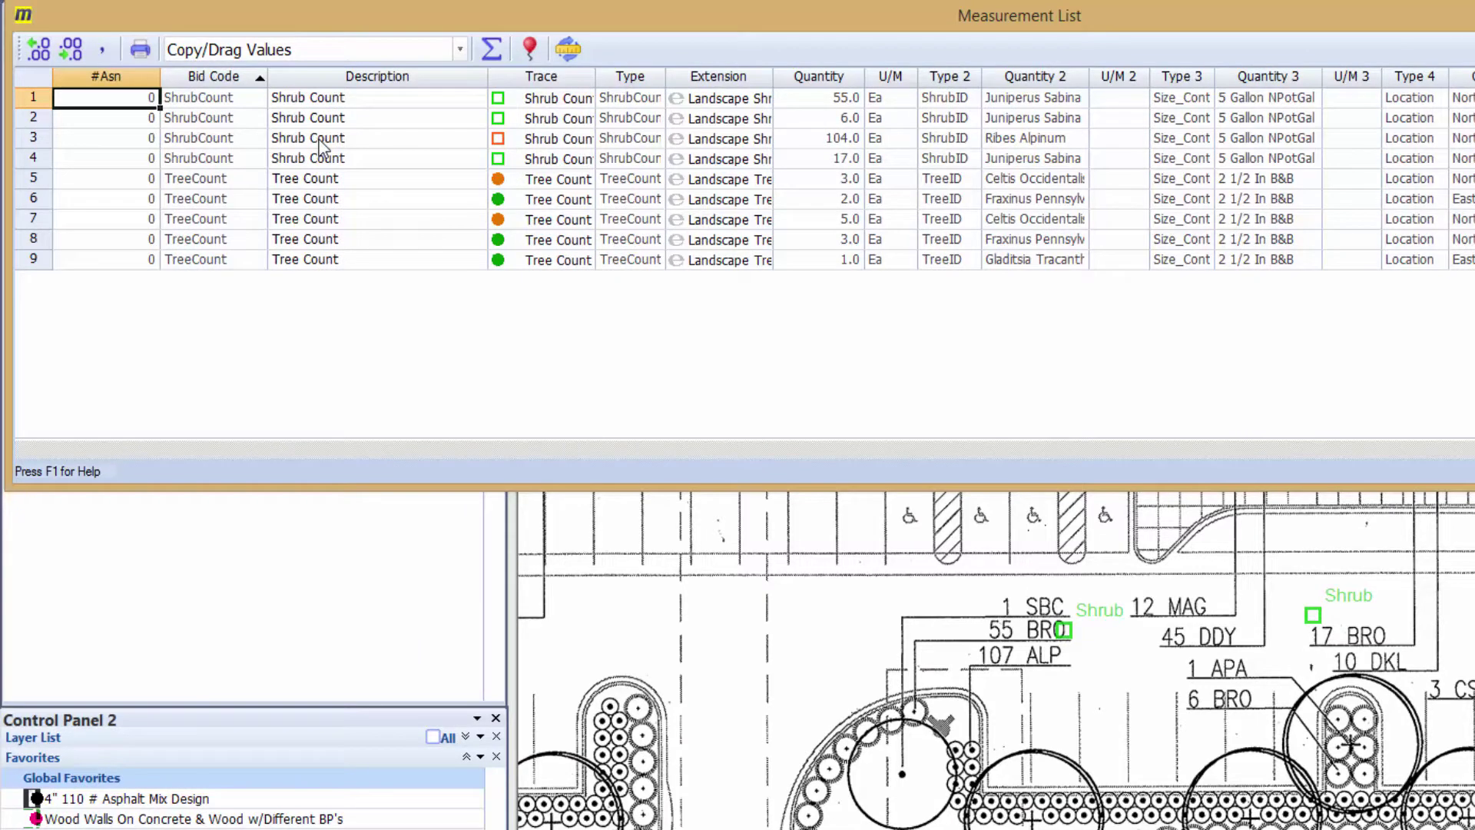
{"action": "right_click", "coordinate": [1077, 78]}
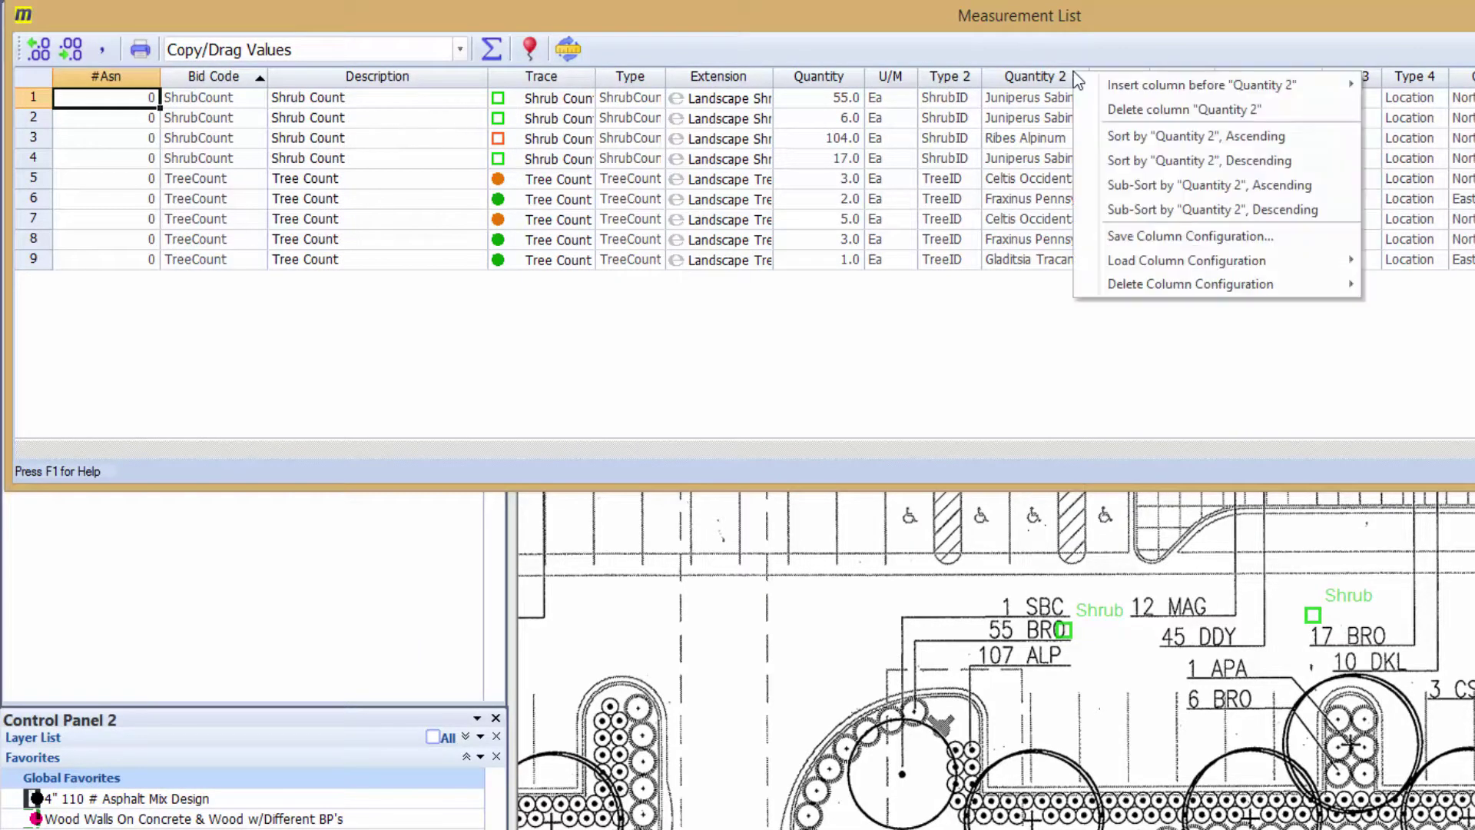
{"action": "left_click", "coordinate": [1171, 185]}
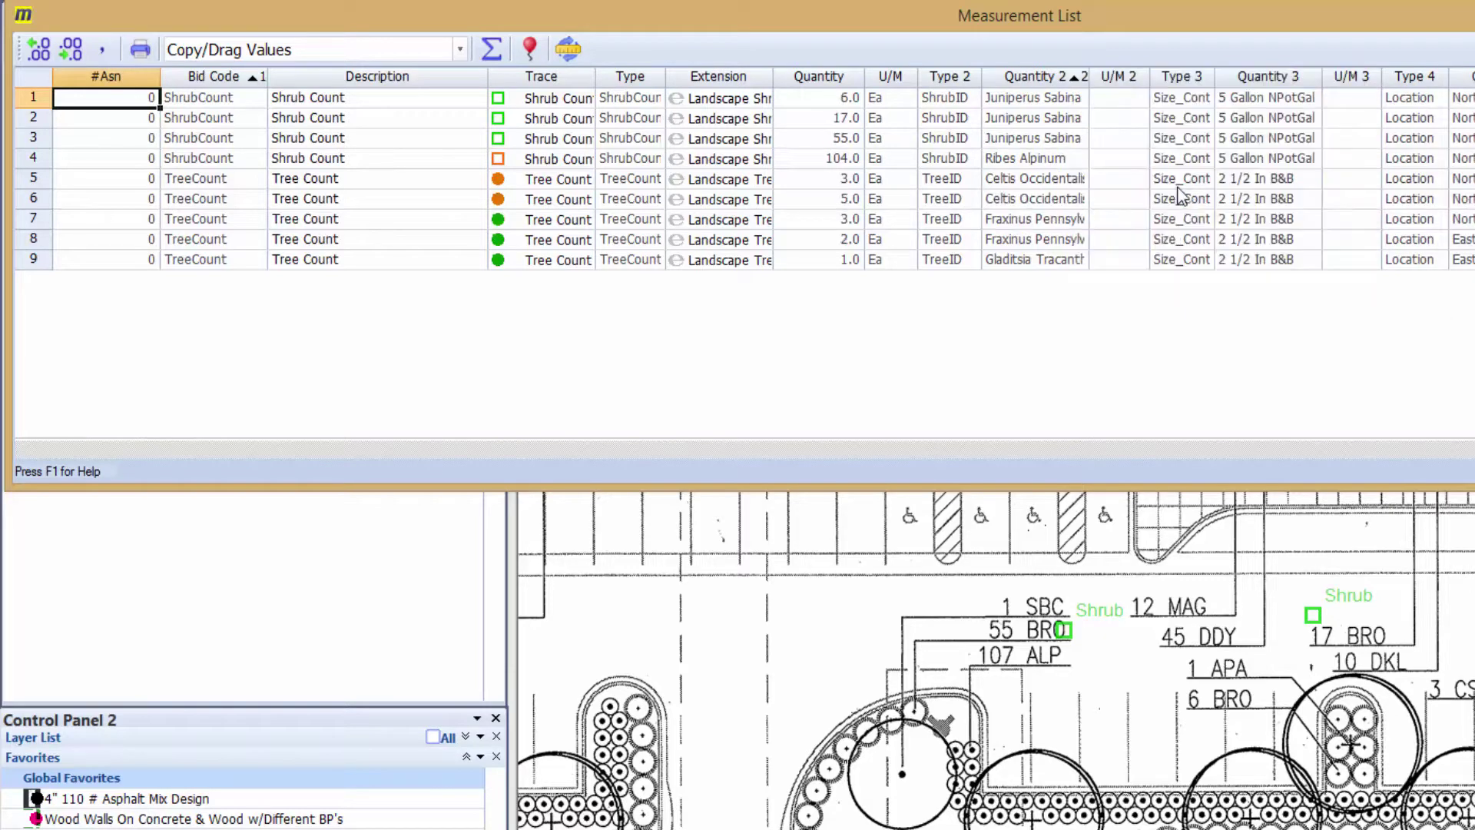
Load the saved column configuration that shows only Bid Code, Description, Quantity, Quantity 2, Quantity 3 and Quantity 4
{"action": "right_click", "coordinate": [1197, 86]}
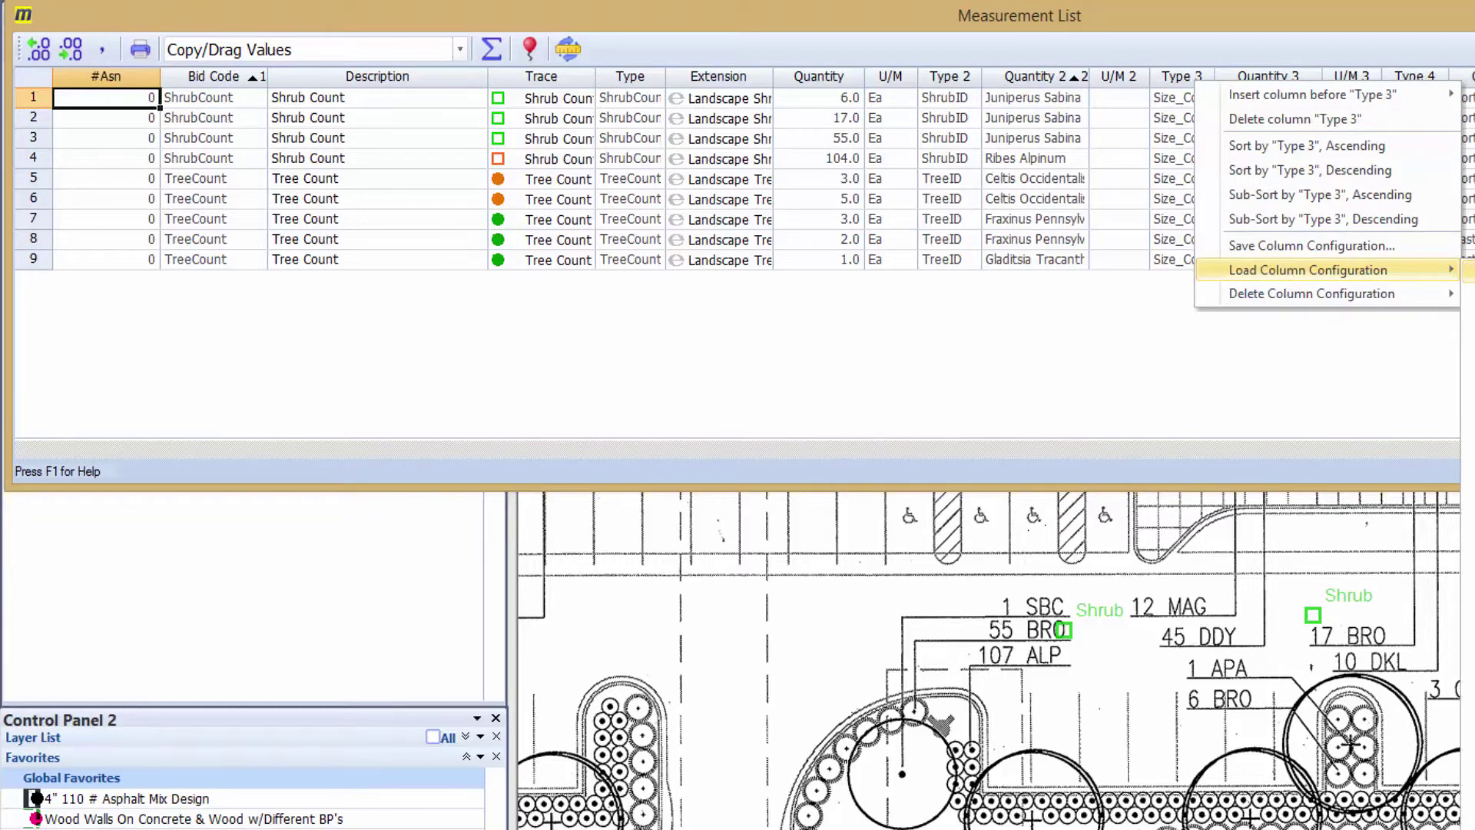
{"action": "left_click", "coordinate": [1471, 272]}
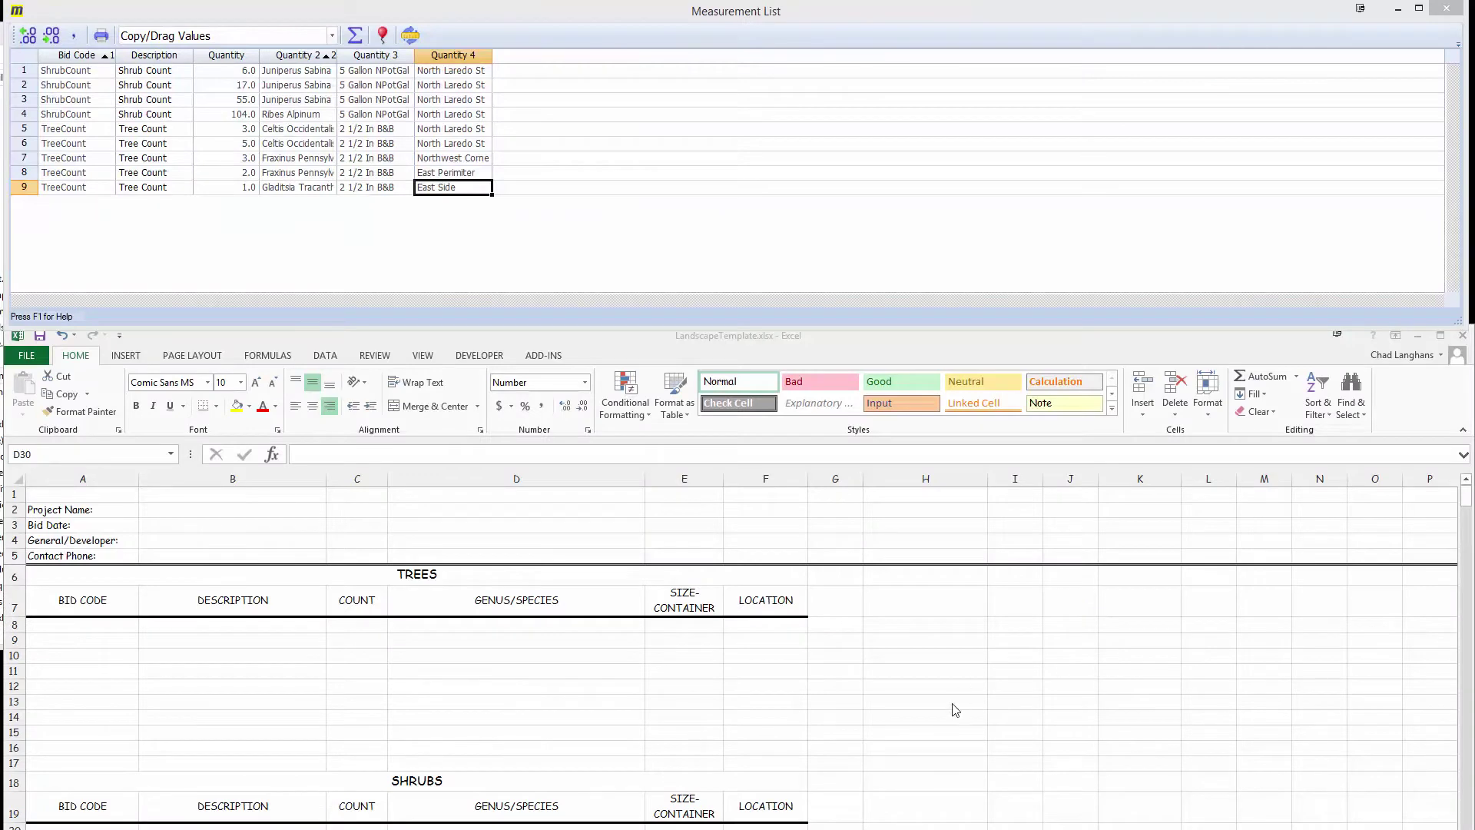
Transfer the four ShrubCount rows, Bid Code through Quantity 4, from the Measurement List into the Excel template's SHRUBS section starting at cell A21
{"action": "left_click", "coordinate": [938, 690]}
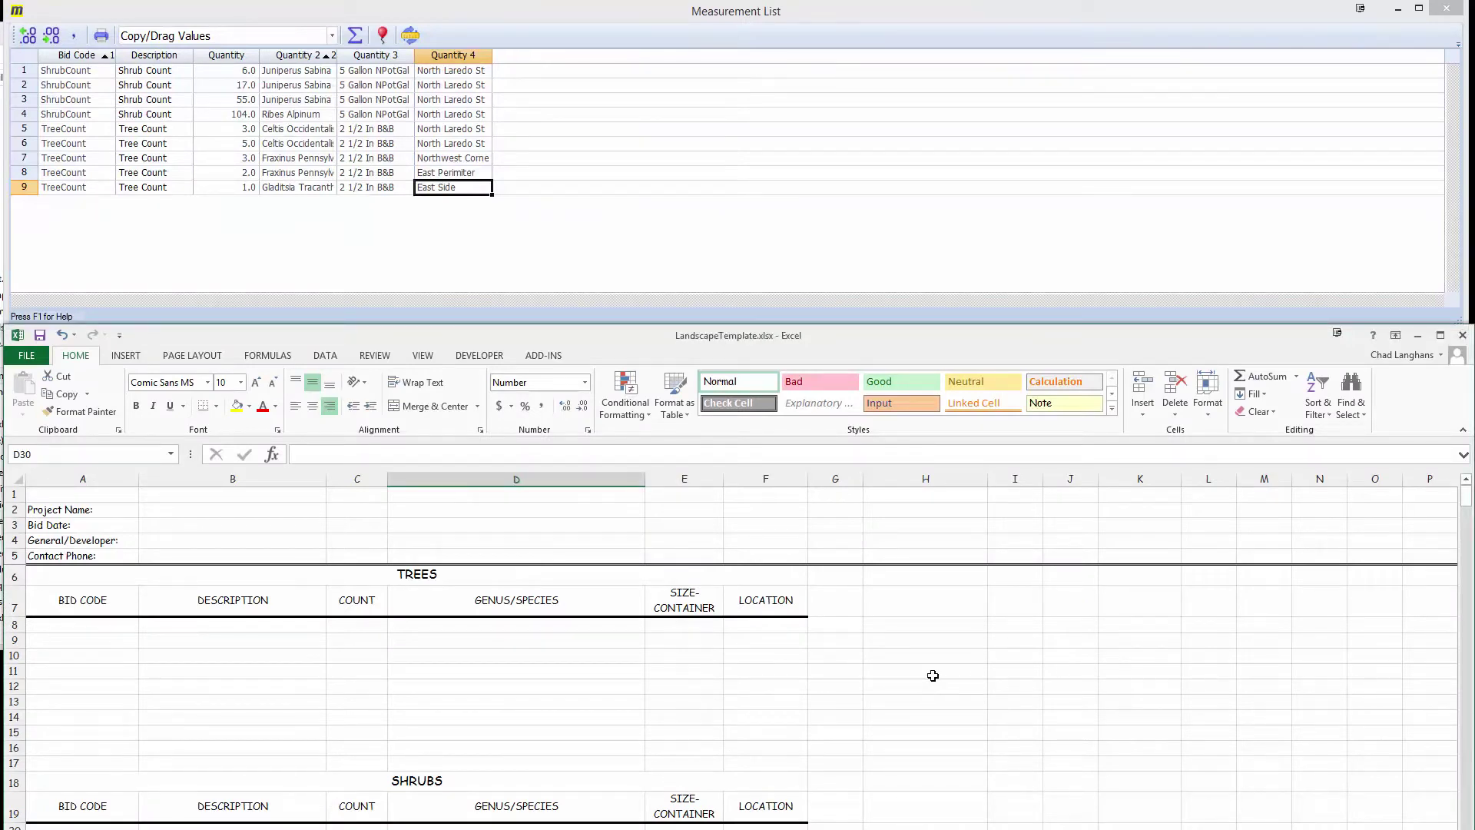
{"action": "scroll", "coordinate": [930, 674], "scroll_direction": "down", "scroll_amount": 2}
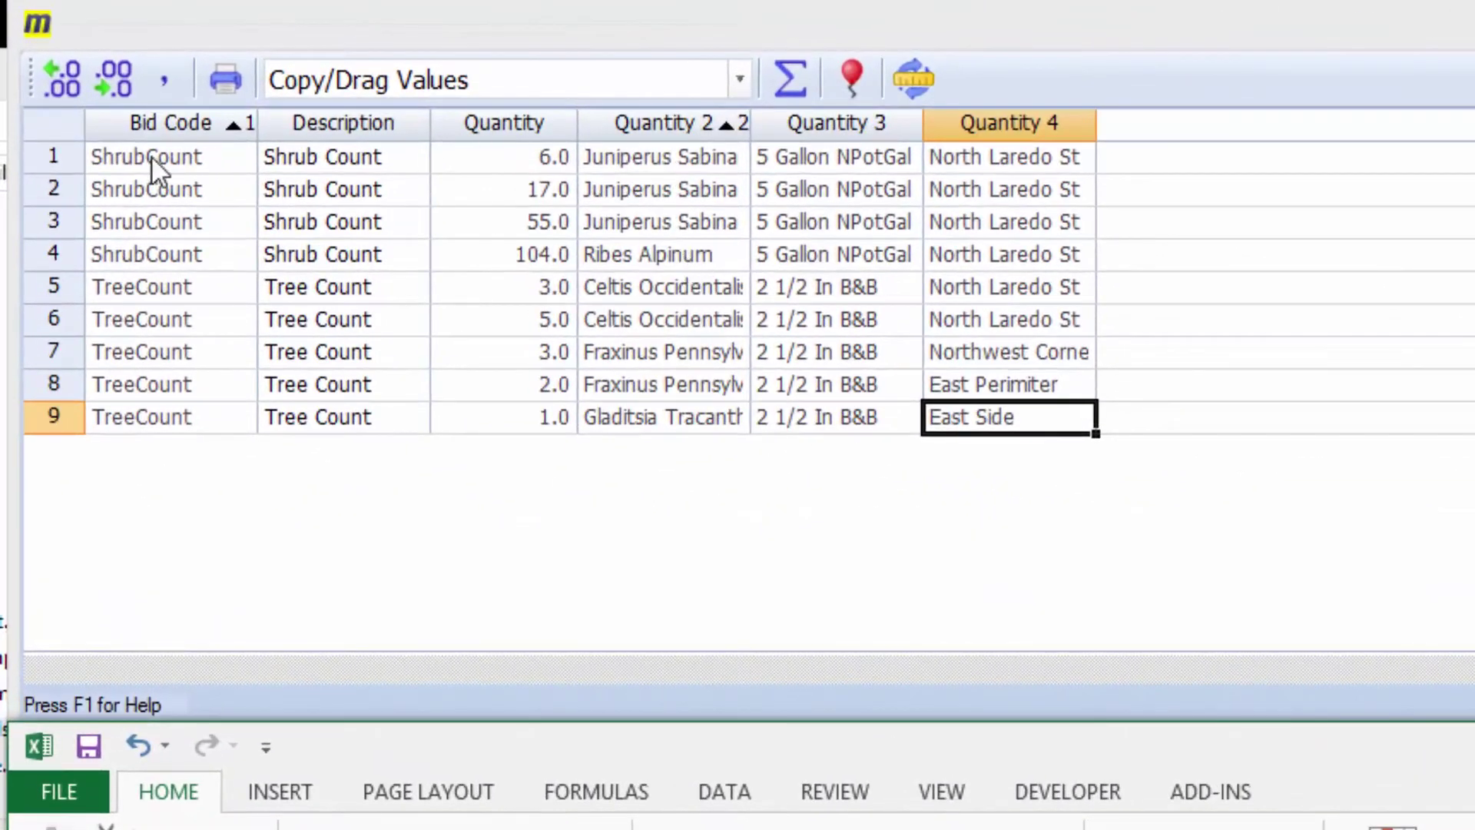
{"action": "left_click", "coordinate": [152, 159]}
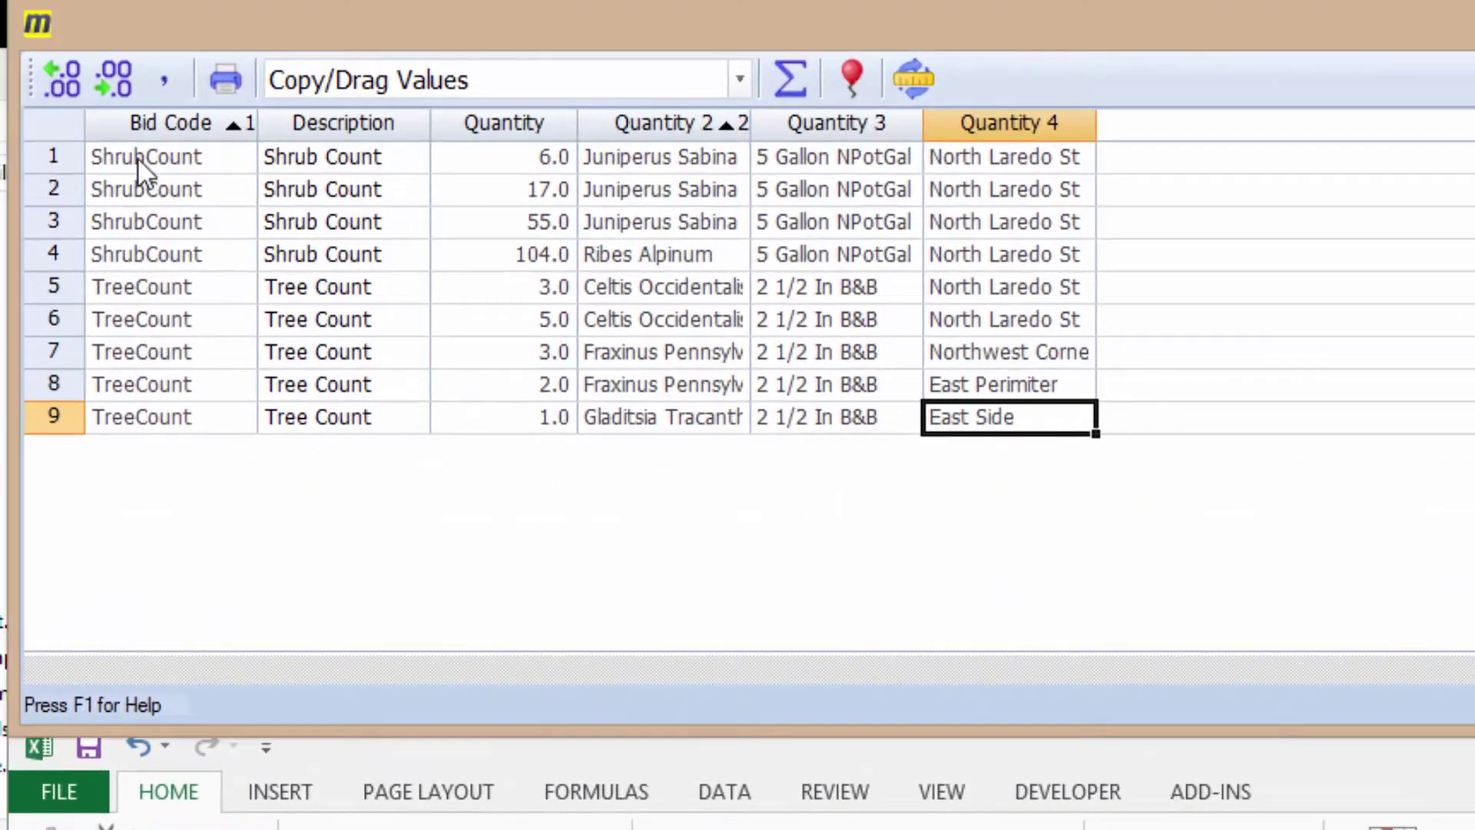
{"action": "left_click", "coordinate": [152, 159]}
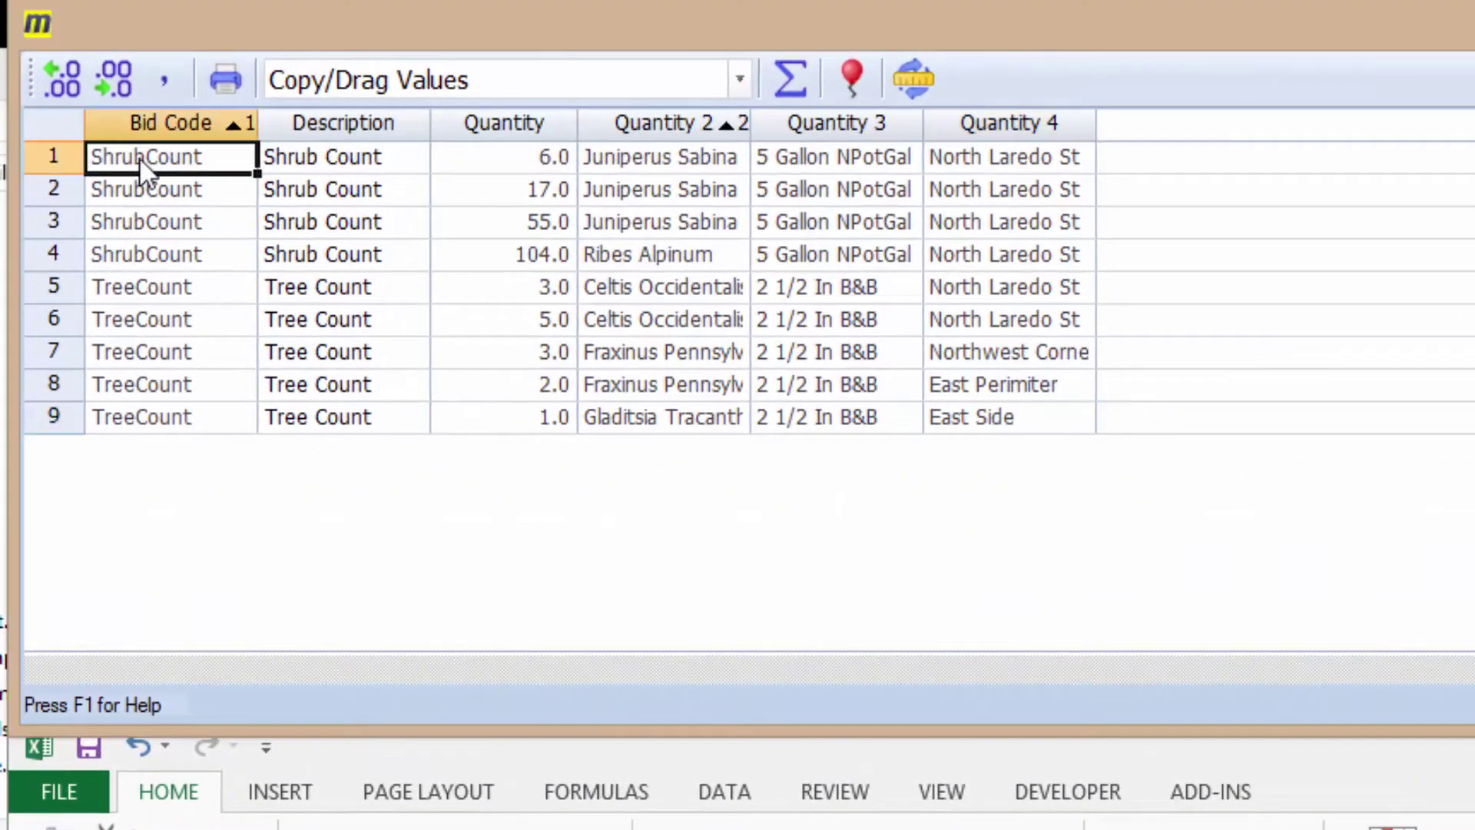
{"action": "left_click", "coordinate": [1020, 256], "text": "shift"}
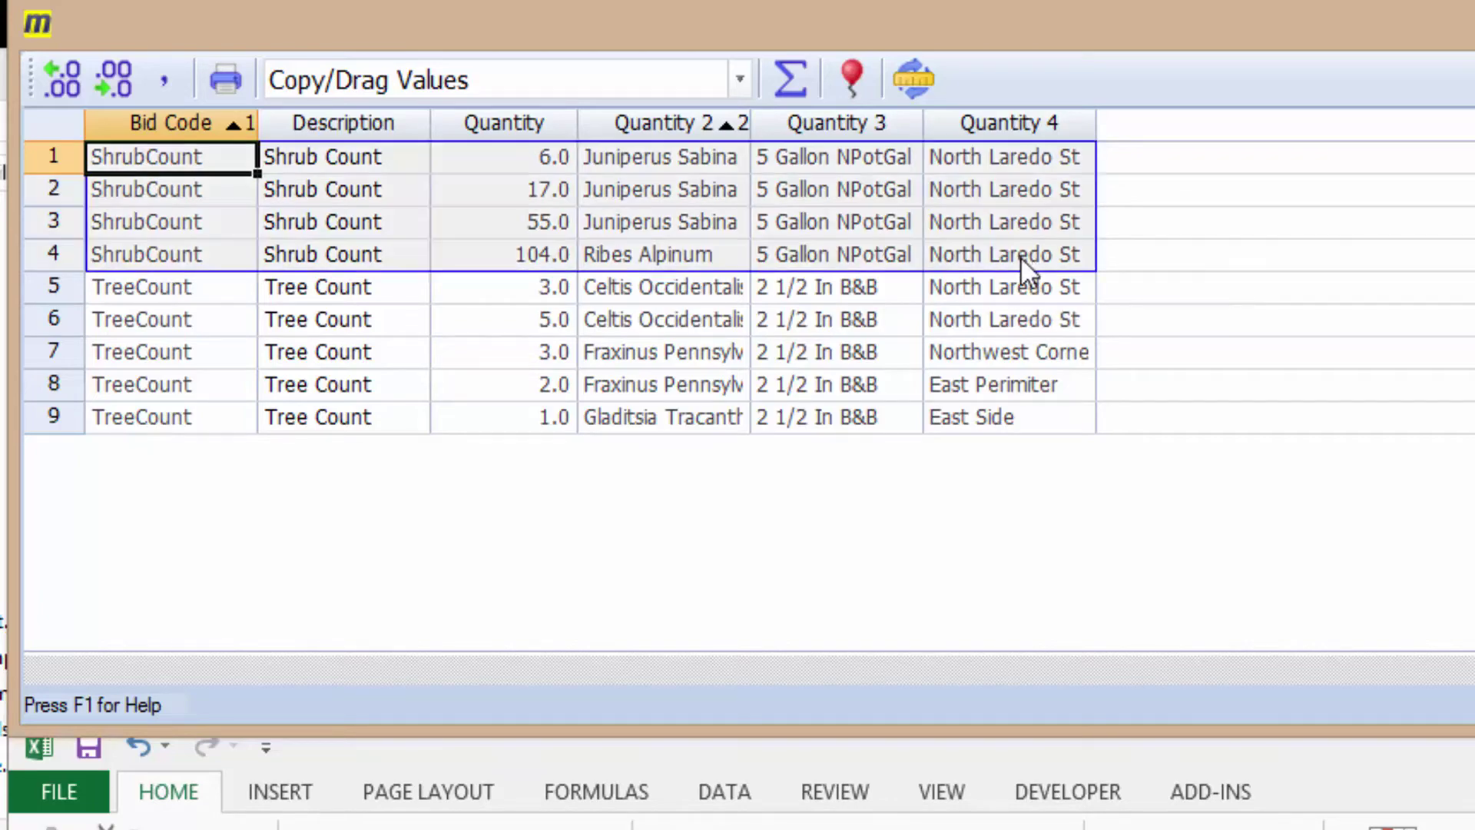
{"action": "left_click_drag", "start_coordinate": [167, 142], "coordinate": [66, 744]}
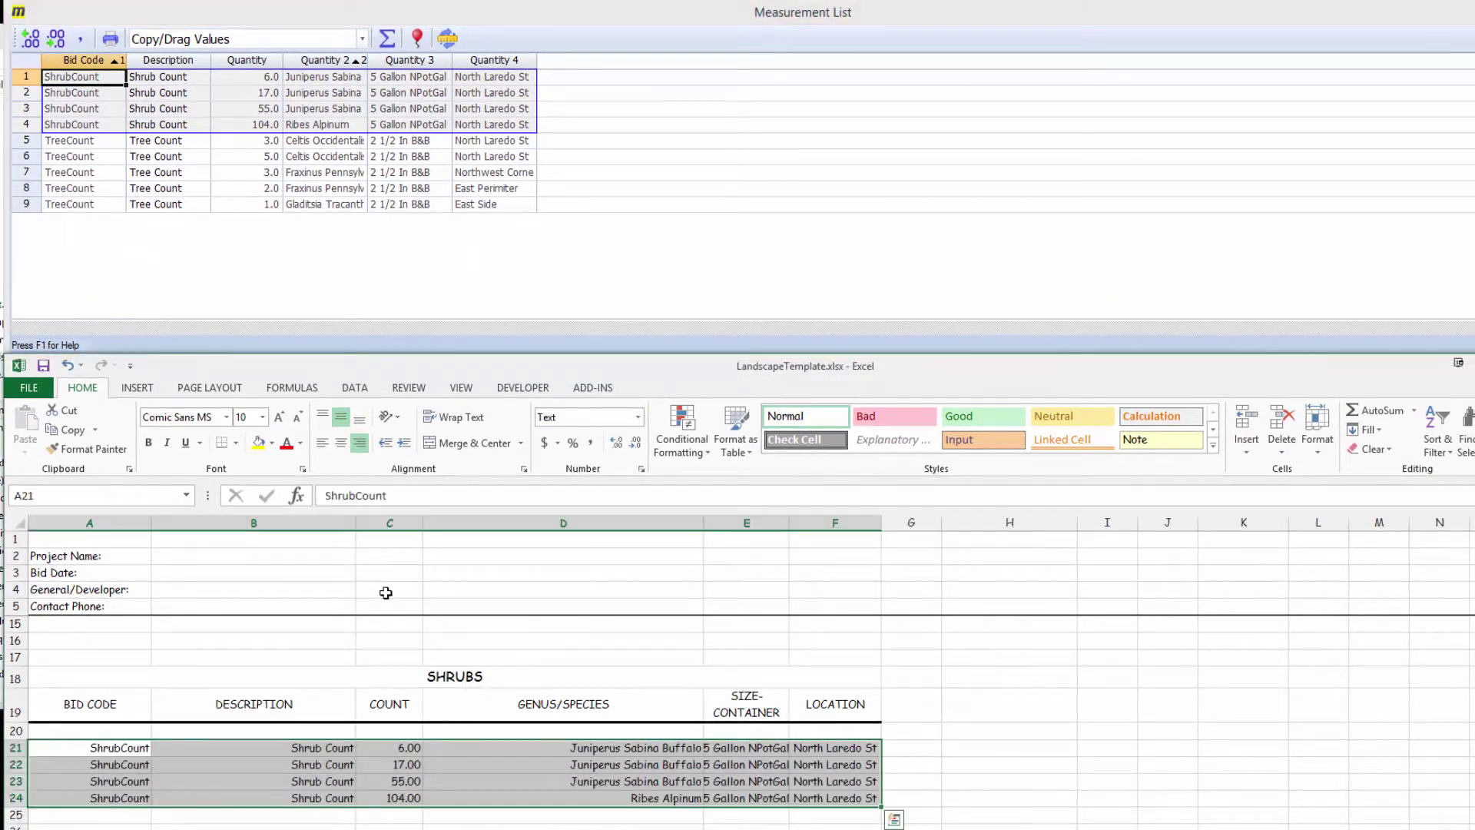
Transfer the five TreeCount rows, Bid Code through Quantity 4, from the Measurement List into the template's TREES section starting at cell A9
{"action": "left_click", "coordinate": [436, 644]}
{"action": "scroll", "coordinate": [442, 623], "scroll_direction": "up", "scroll_amount": 3}
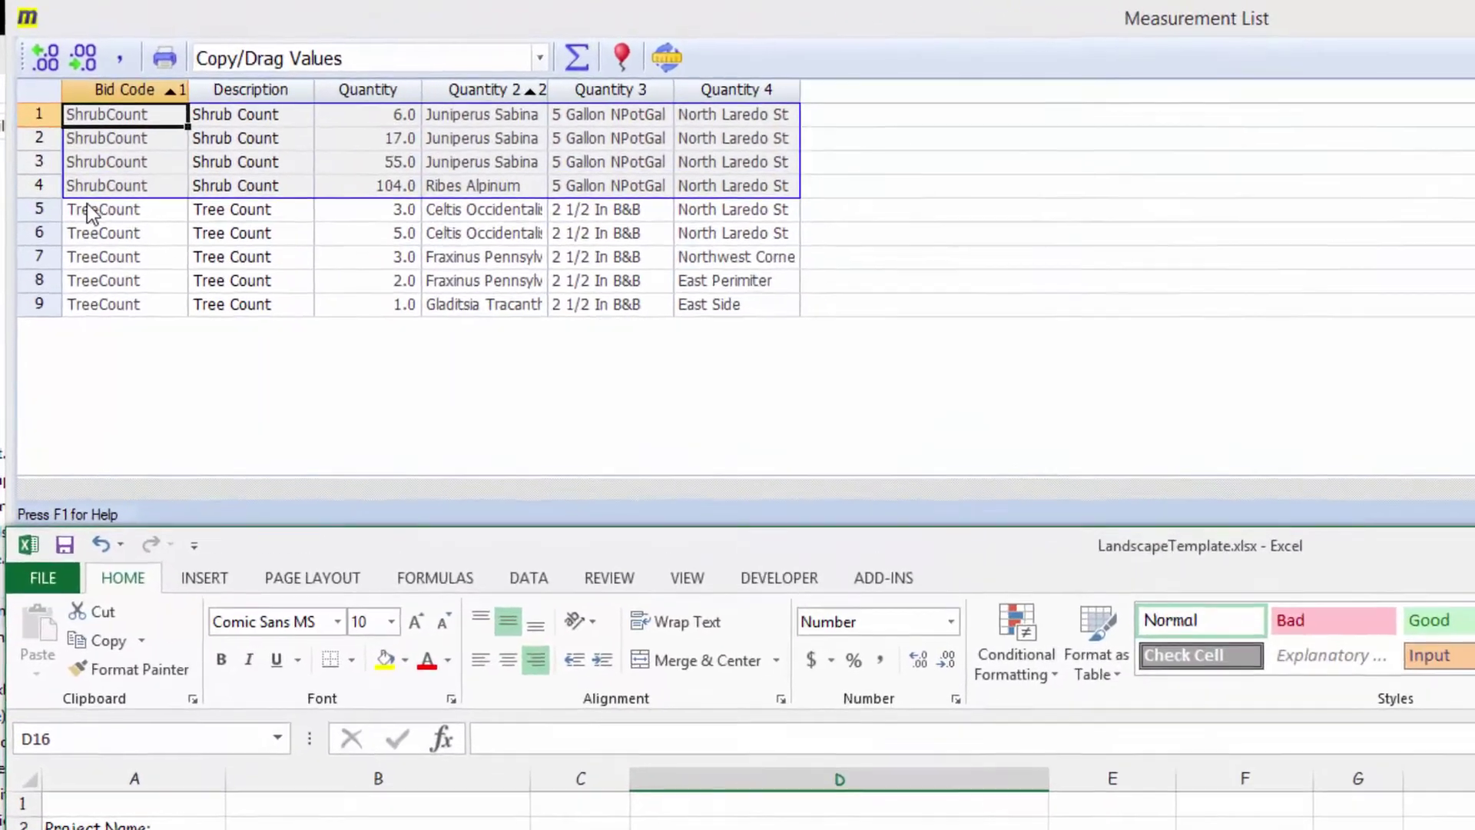
{"action": "left_click", "coordinate": [87, 204]}
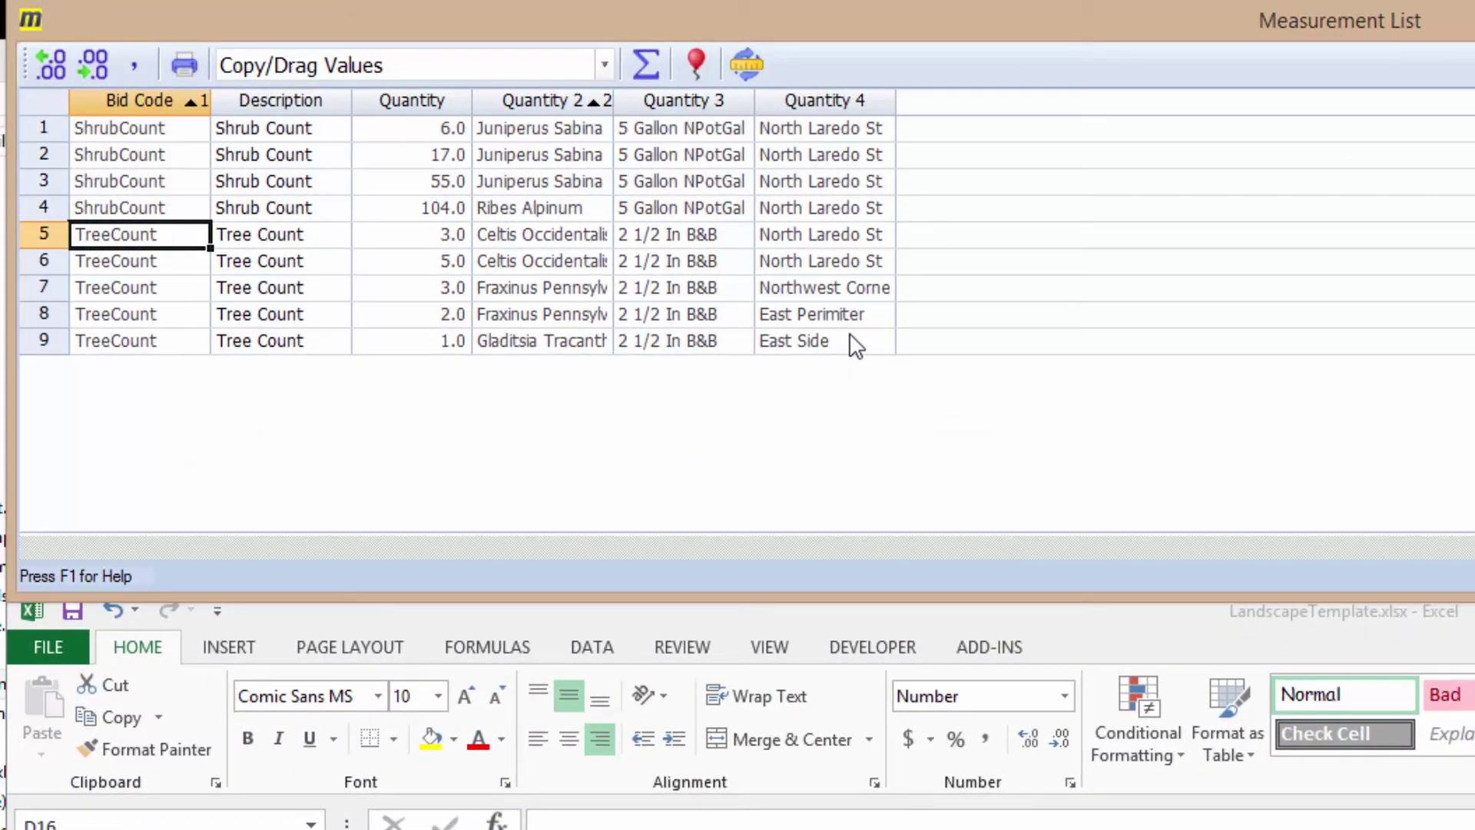
{"action": "left_click", "coordinate": [855, 346], "text": "shift"}
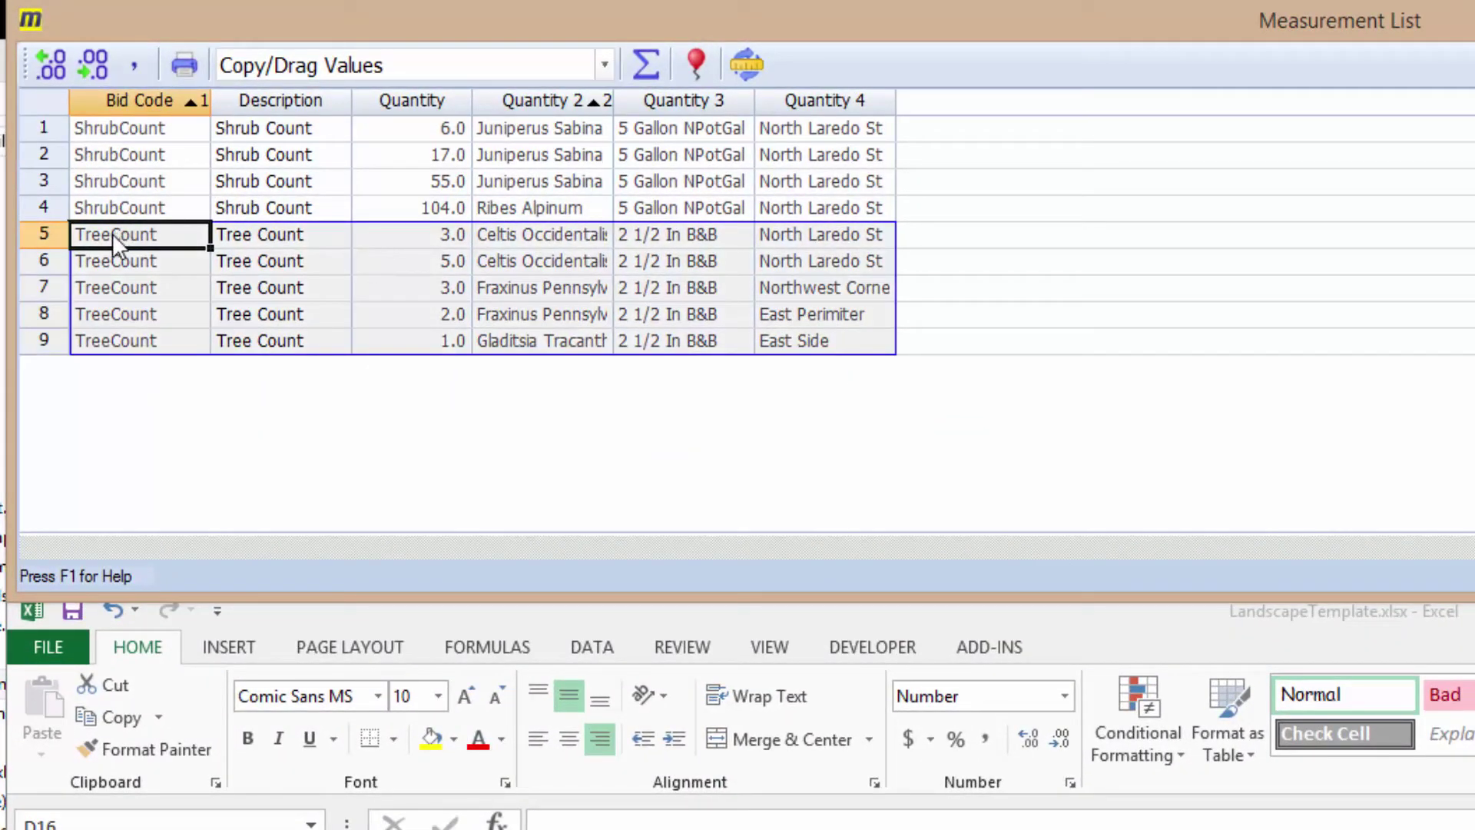
{"action": "left_click_drag", "start_coordinate": [112, 233], "coordinate": [65, 681]}
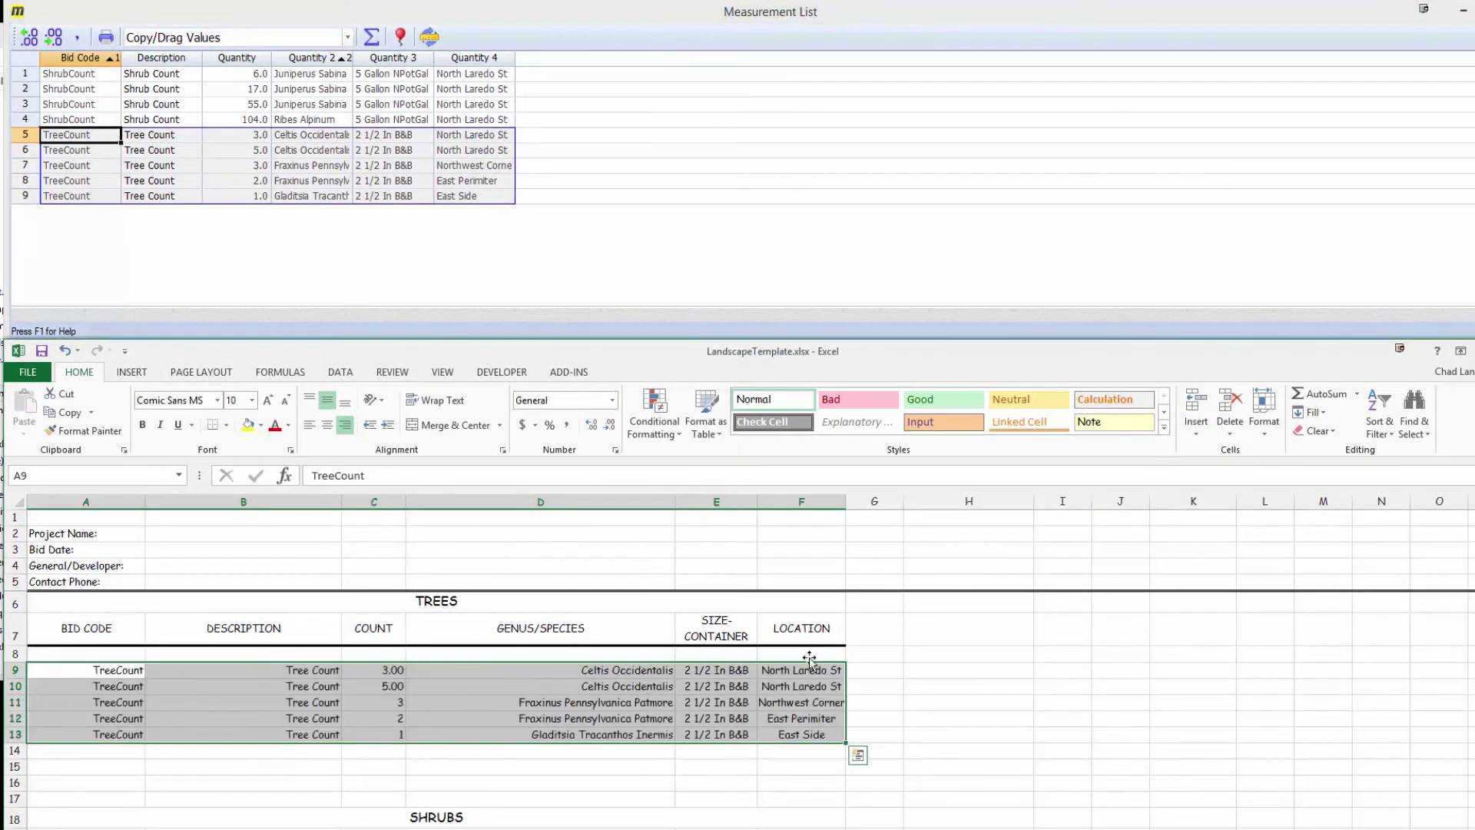